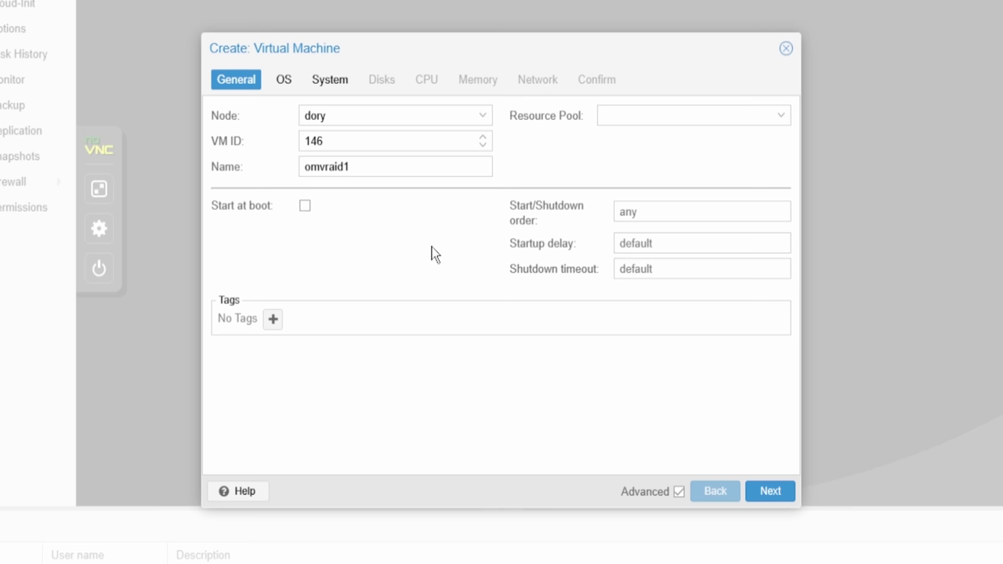
Keep node dory, VM ID 146 and name omvraid1 for the new VM.
{"action": "left_click", "coordinate": [767, 500]}
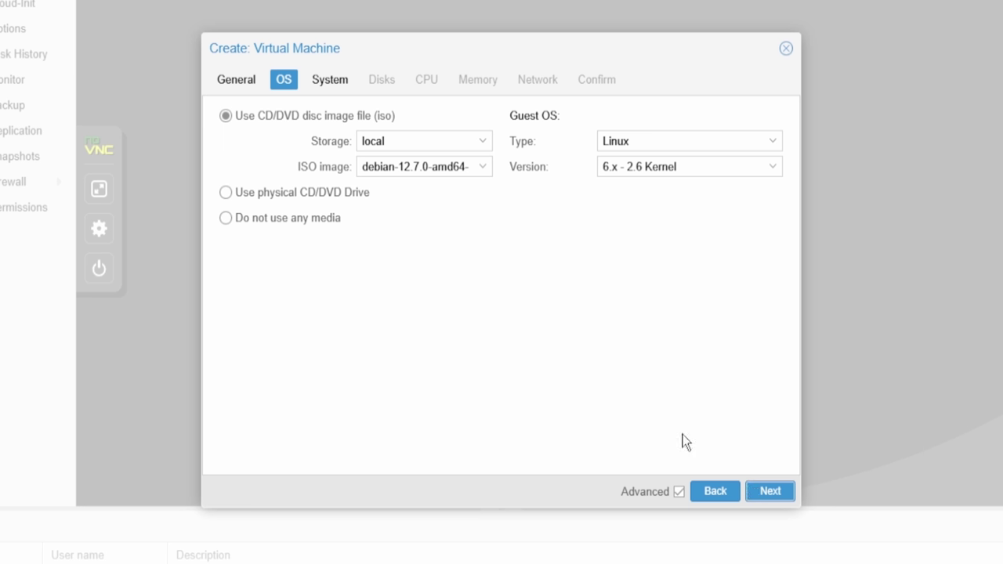
Select debian-12.7.0-amd64-netinst.iso as the VM's installation image.
{"action": "left_click", "coordinate": [426, 170]}
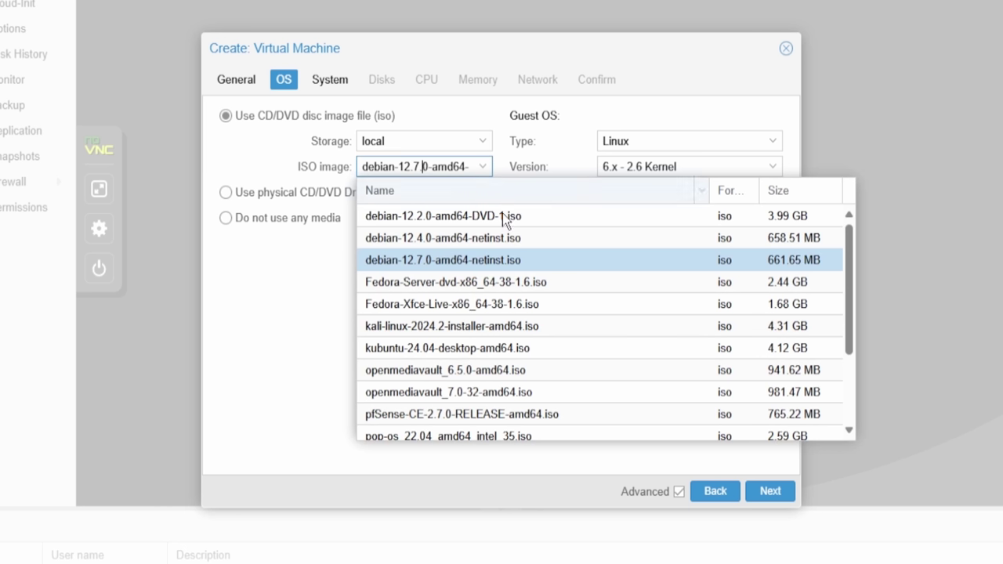
{"action": "left_click", "coordinate": [501, 260]}
{"action": "left_click", "coordinate": [768, 494]}
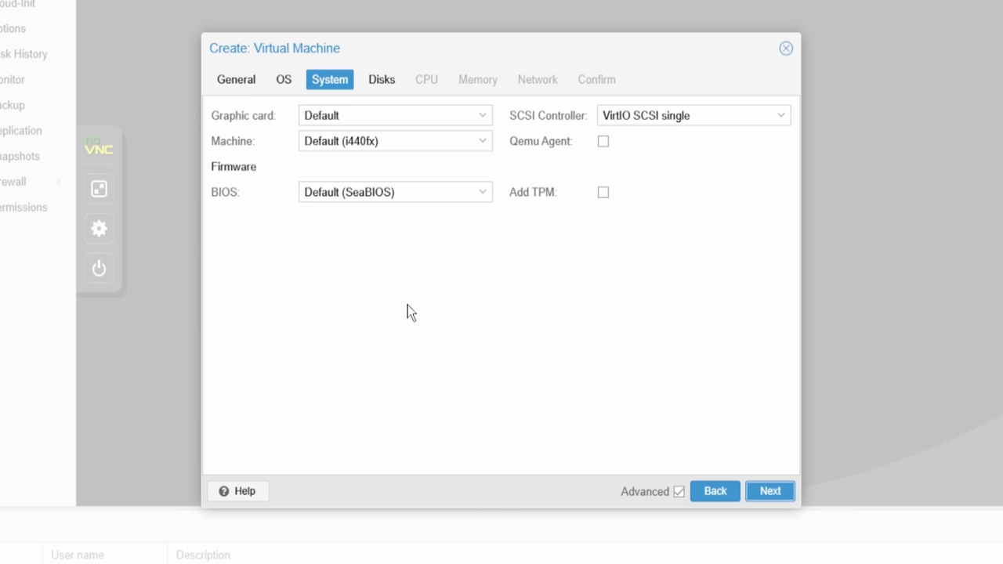
Keep default system settings, set scsi0 to 20 GiB and add a second 20 GiB disk scsi1.
{"action": "left_click", "coordinate": [770, 491]}
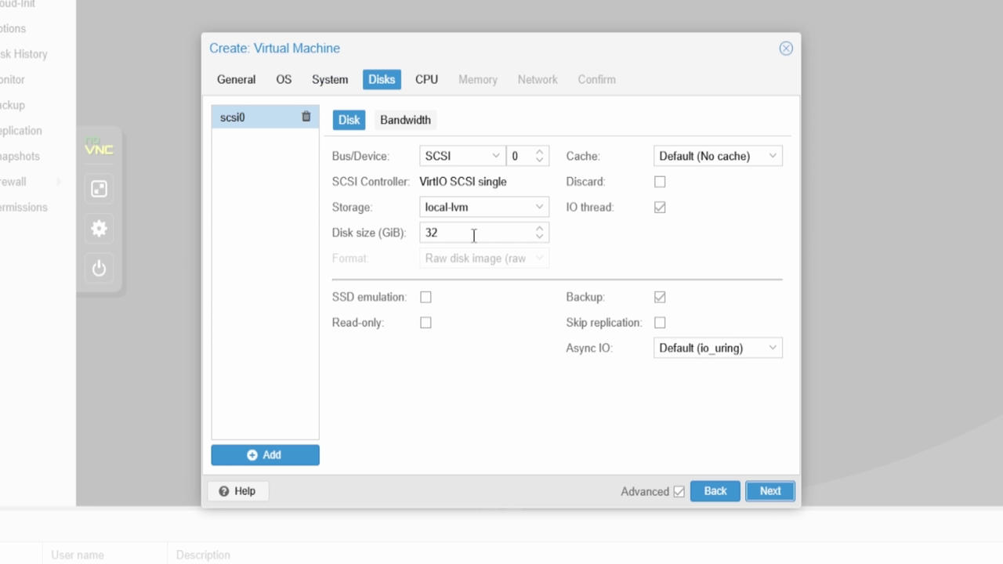
{"action": "left_click_drag", "start_coordinate": [470, 233], "coordinate": [421, 246]}
{"action": "type", "text": "20"}
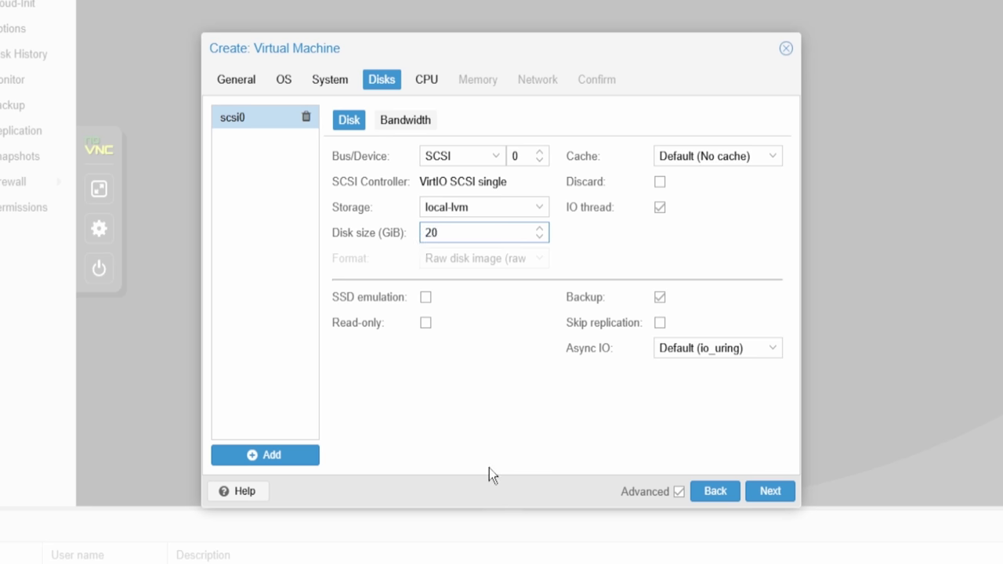
{"action": "left_click", "coordinate": [293, 454]}
{"action": "left_click", "coordinate": [257, 141]}
{"action": "double_click", "coordinate": [442, 232]}
{"action": "type", "text": "20"}
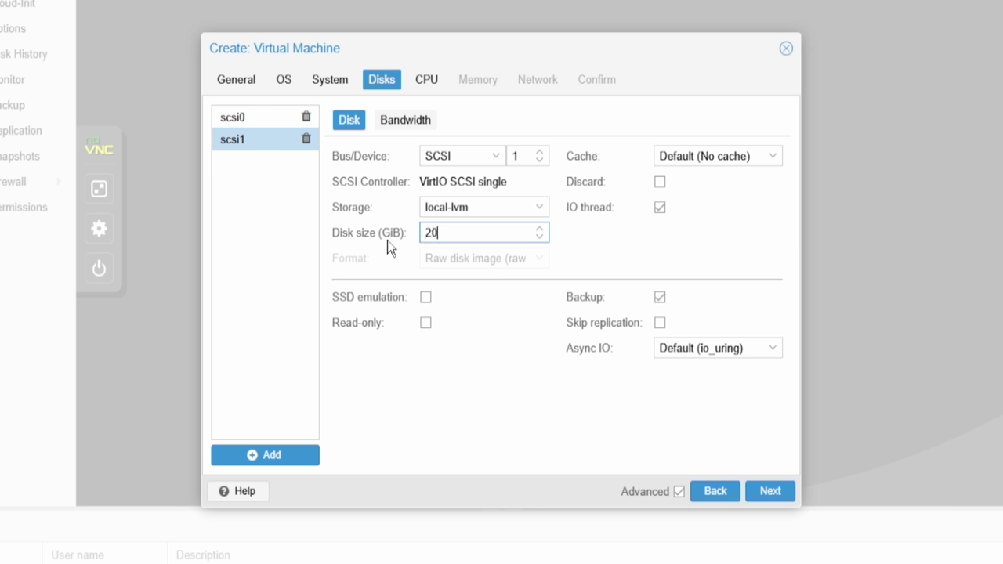
{"action": "left_click", "coordinate": [787, 492]}
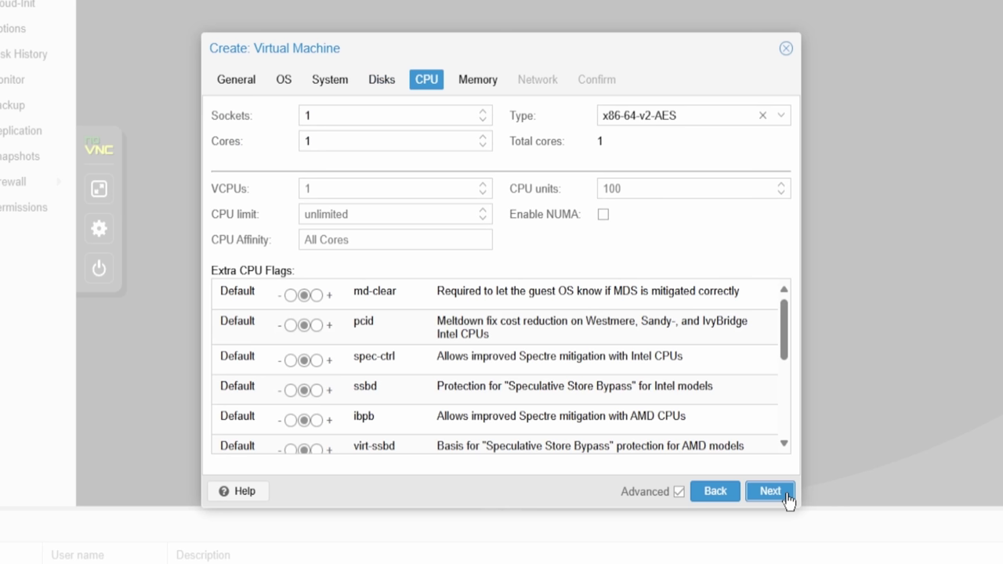
Give the VM 3 CPU cores.
{"action": "double_click", "coordinate": [336, 143]}
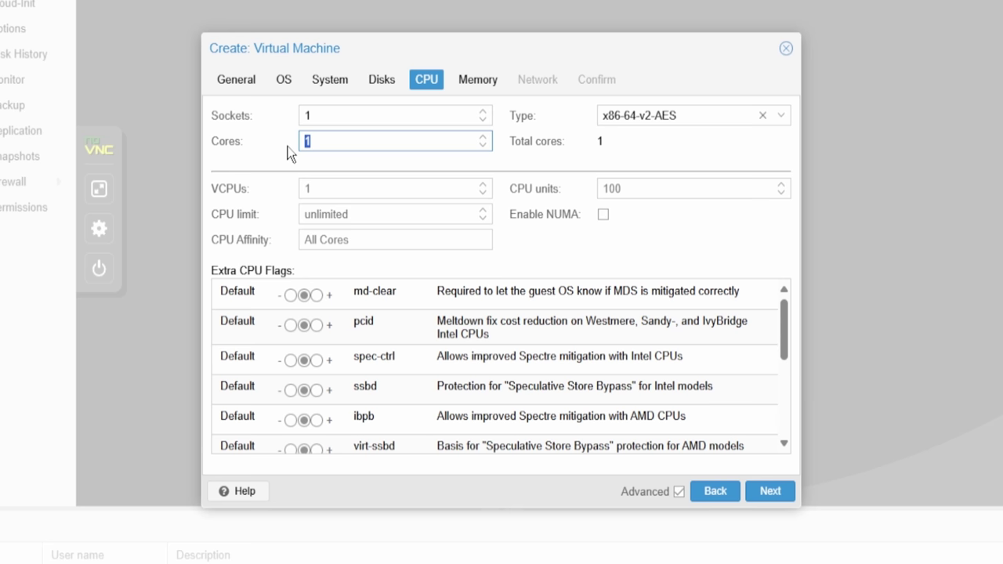
{"action": "type", "text": "3"}
{"action": "left_click", "coordinate": [767, 492]}
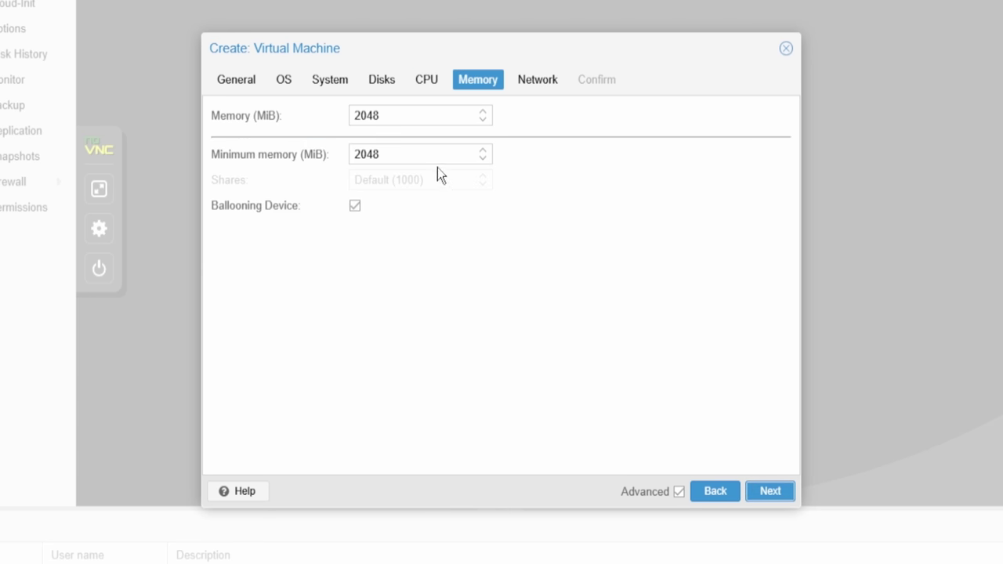
Correct the minimum memory to 2048 MiB and select the memory field for editing.
{"action": "double_click", "coordinate": [413, 154]}
{"action": "type", "text": "4"}
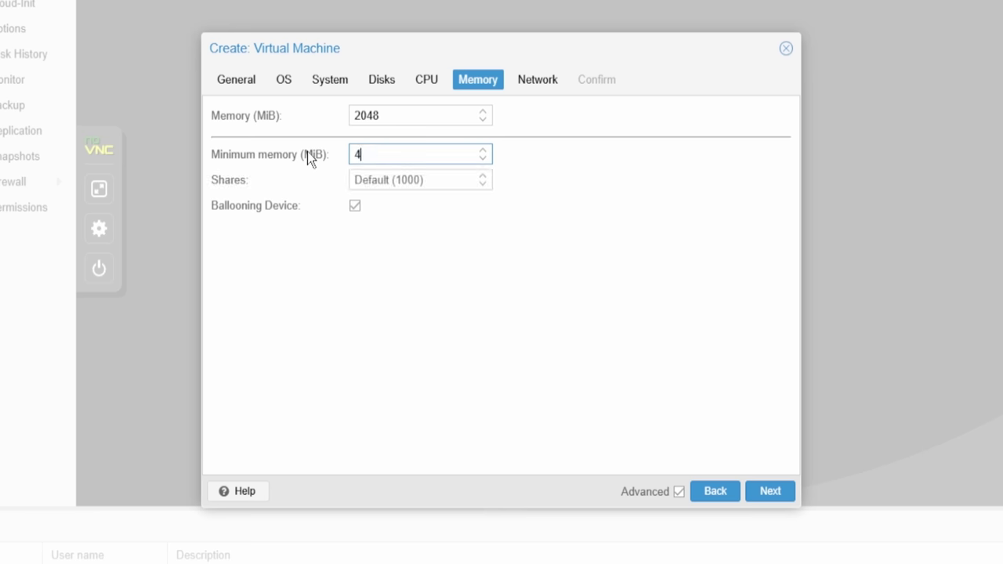
{"action": "type", "text": "096"}
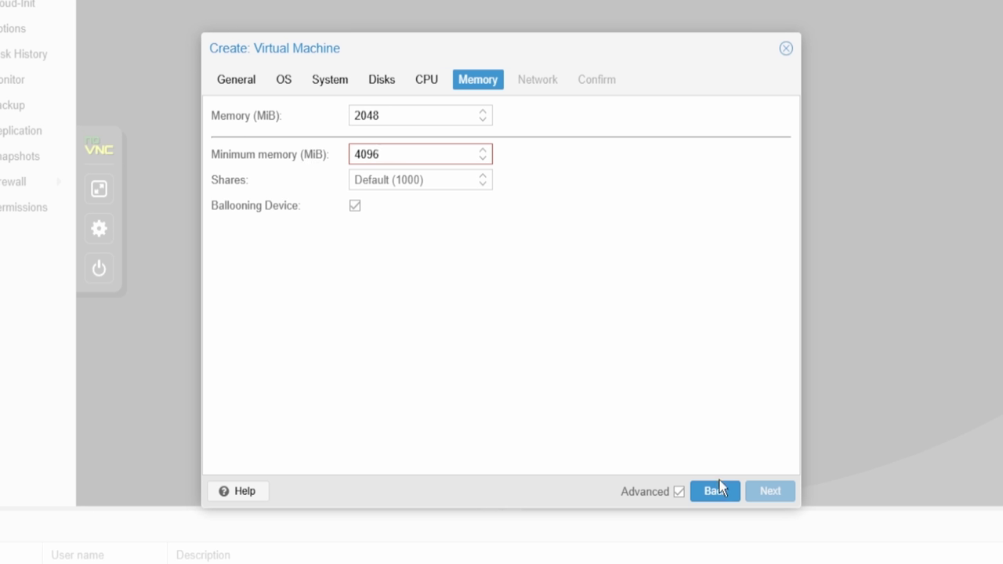
{"action": "left_click_drag", "start_coordinate": [410, 154], "coordinate": [284, 152]}
{"action": "type", "text": "2048"}
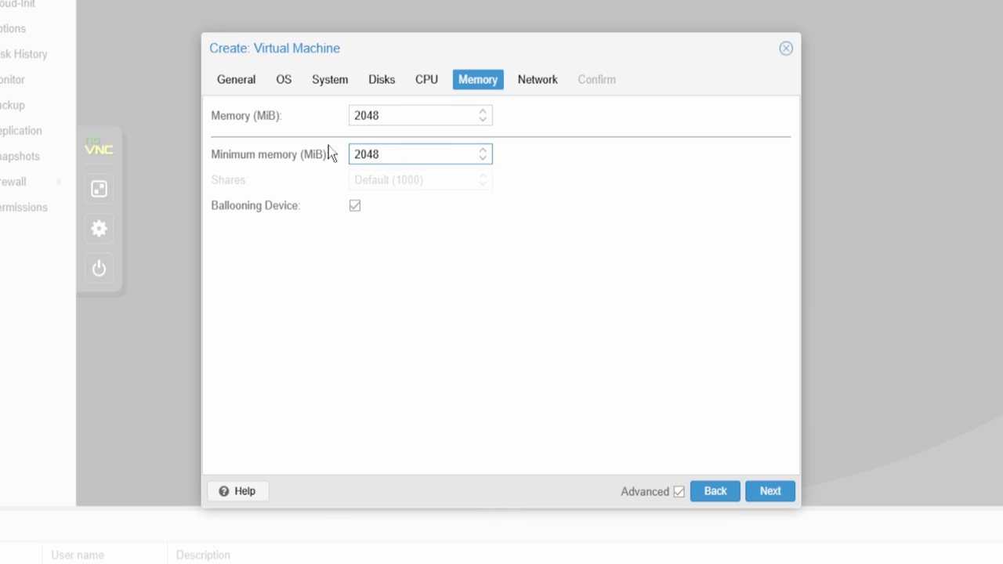
{"action": "left_click_drag", "start_coordinate": [382, 116], "coordinate": [317, 111]}
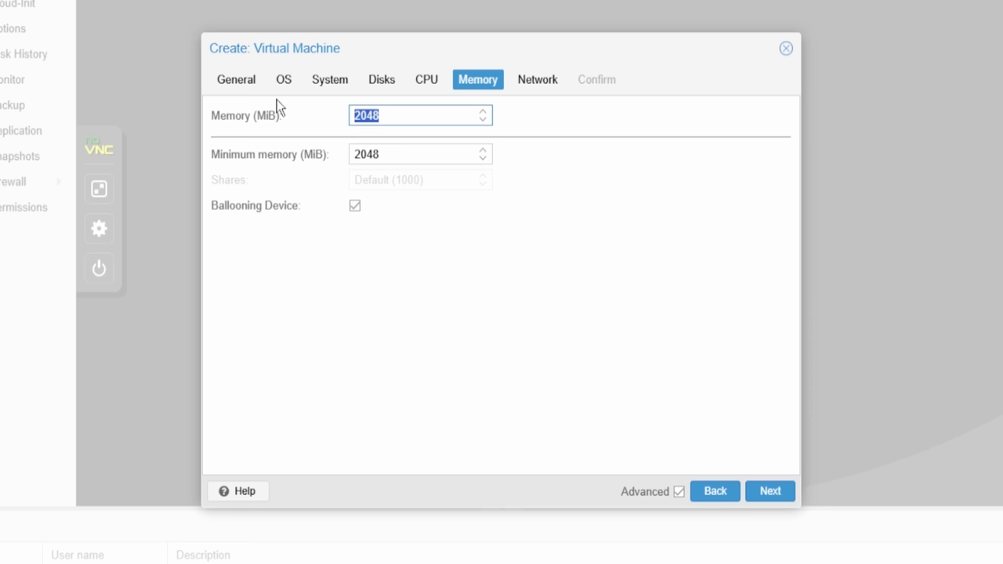
Set memory to 4096 MiB and keep the default network settings.
{"action": "type", "text": "4096"}
{"action": "left_click", "coordinate": [766, 499]}
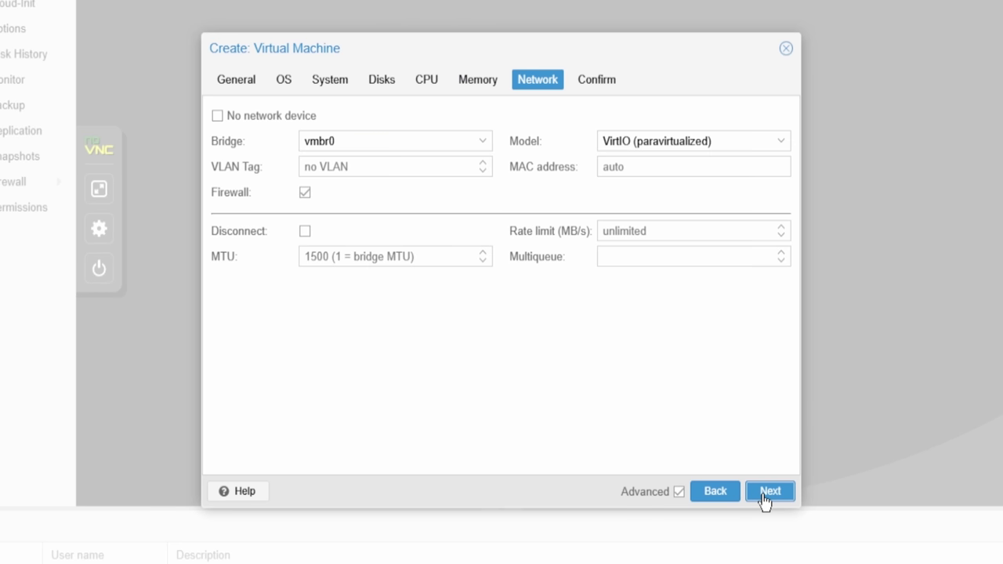
{"action": "left_click", "coordinate": [766, 500]}
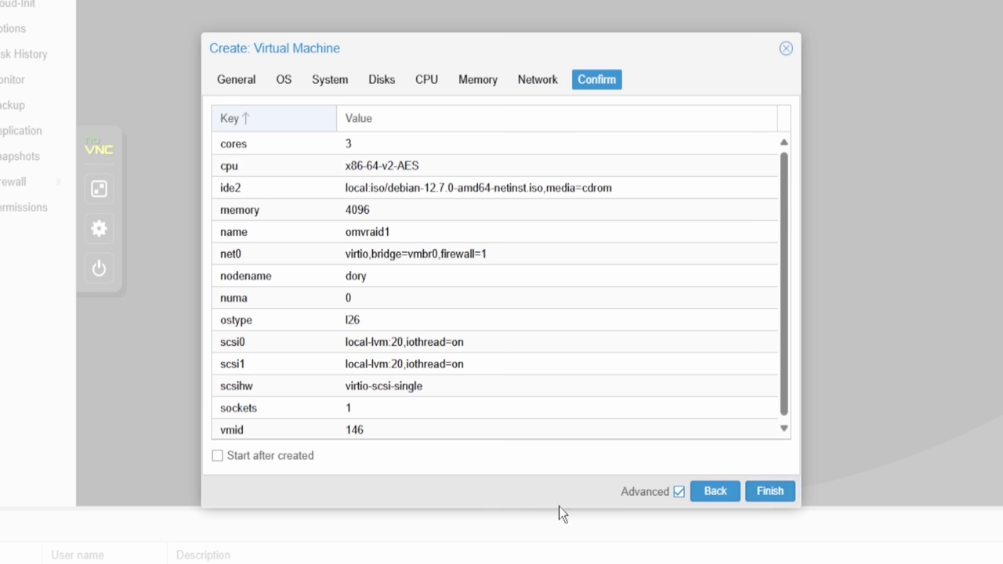
Enable Start after created and create VM 146.
{"action": "left_click_drag", "start_coordinate": [277, 453], "coordinate": [226, 455]}
{"action": "left_click", "coordinate": [218, 456]}
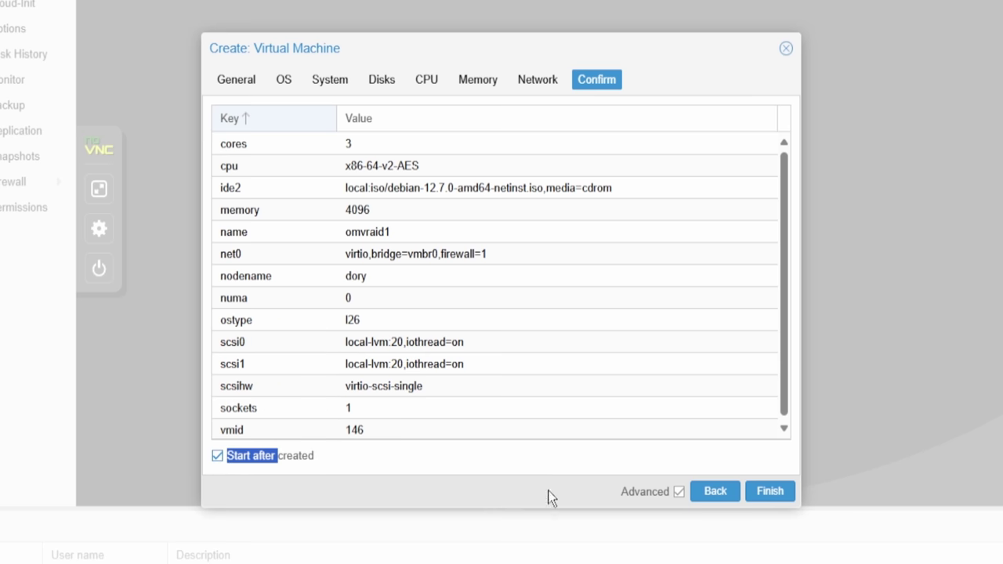
{"action": "left_click", "coordinate": [787, 498]}
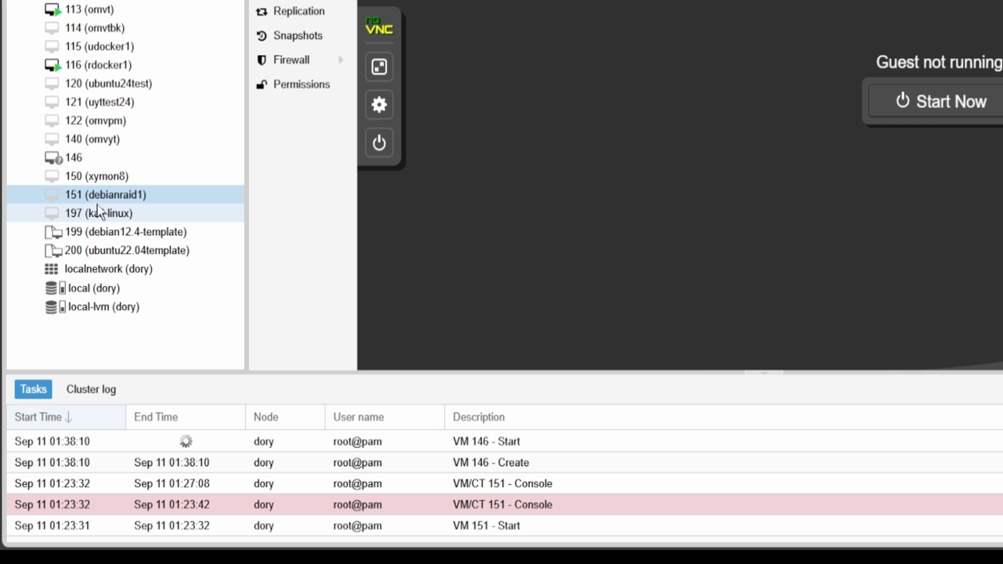
Open VM 146's console and start the Debian graphical installer in English with the default location.
{"action": "left_click", "coordinate": [76, 158]}
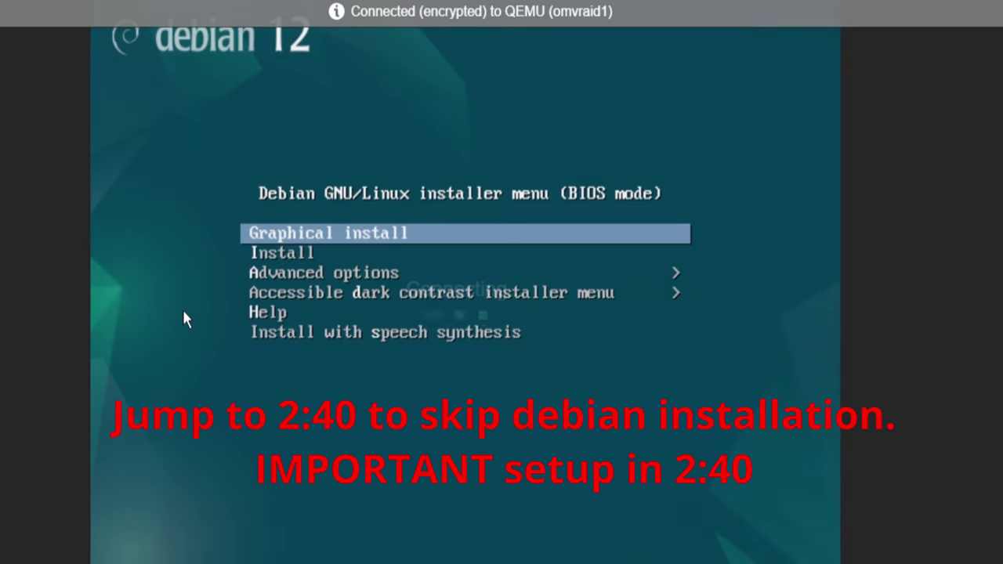
{"action": "key", "text": "Return"}
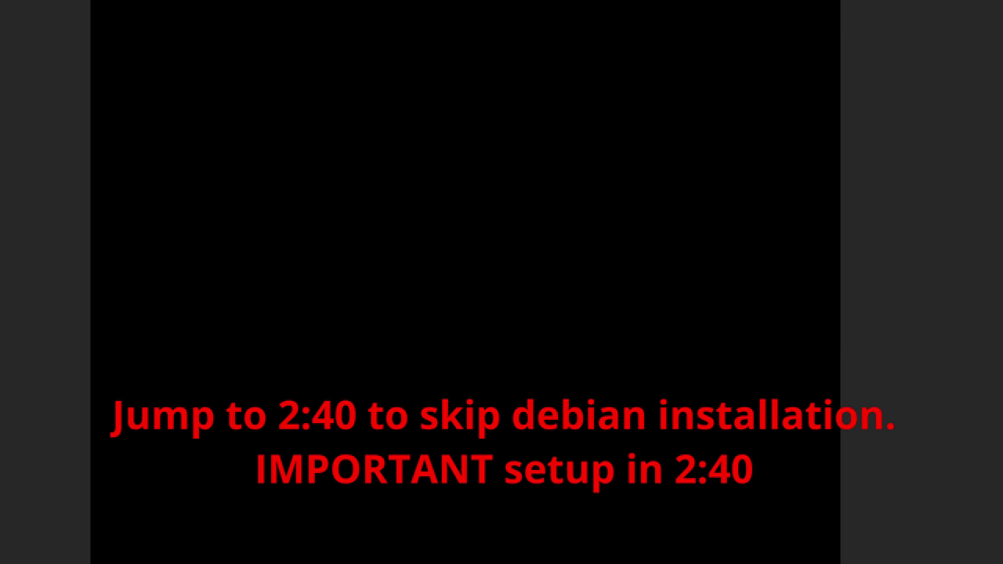
{"action": "key", "text": "F11"}
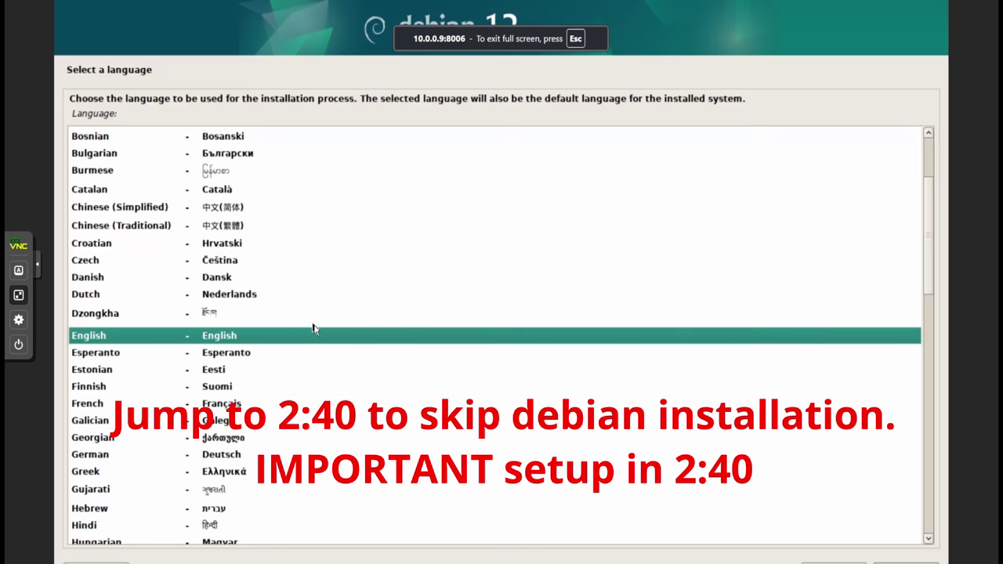
{"action": "left_click", "coordinate": [293, 339]}
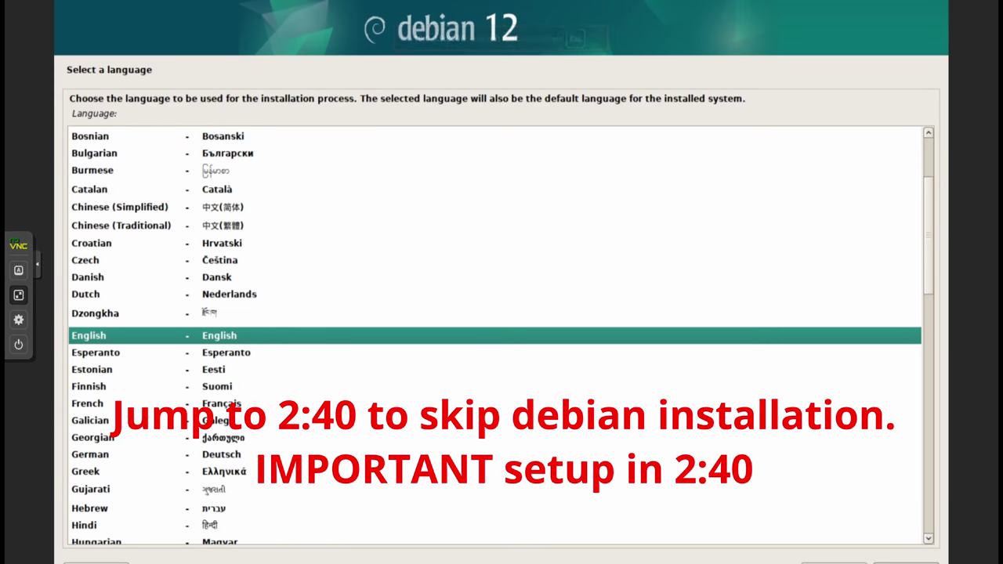
{"action": "left_click", "coordinate": [906, 562]}
{"action": "key", "text": "Return"}
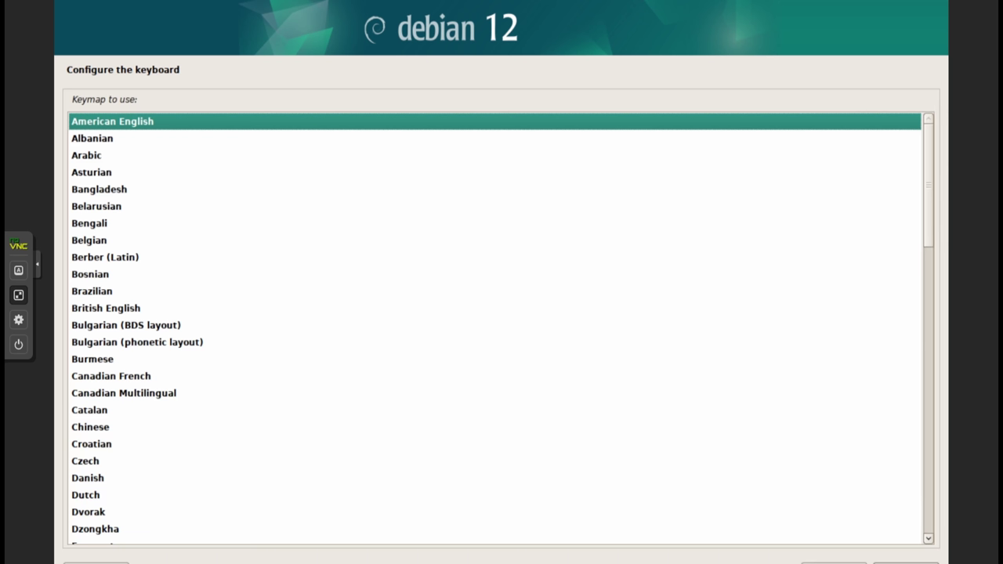
Accept the American English keymap, set hostname omvraid1 and leave the domain name blank.
{"action": "key", "text": "Return"}
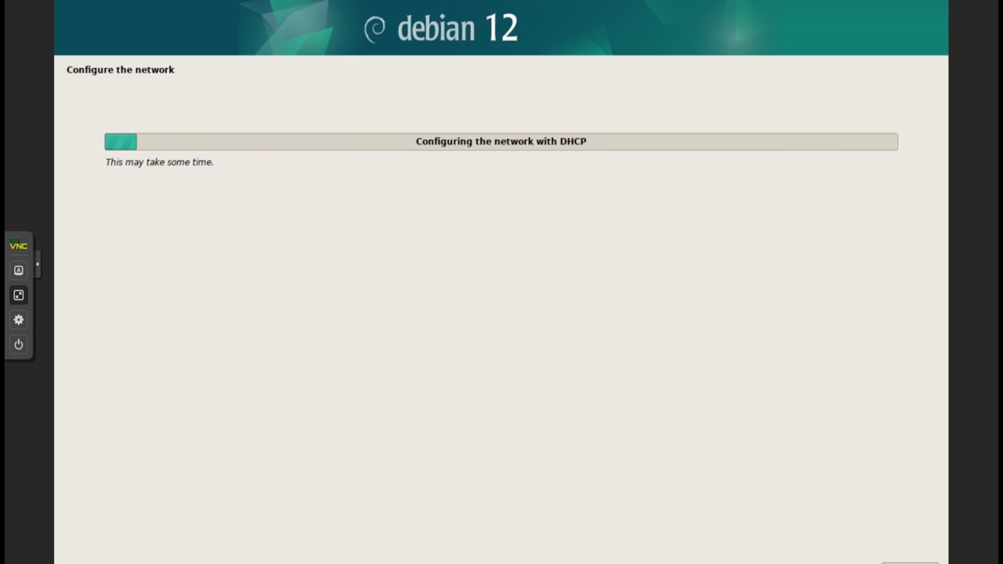
{"action": "left_click", "coordinate": [134, 173]}
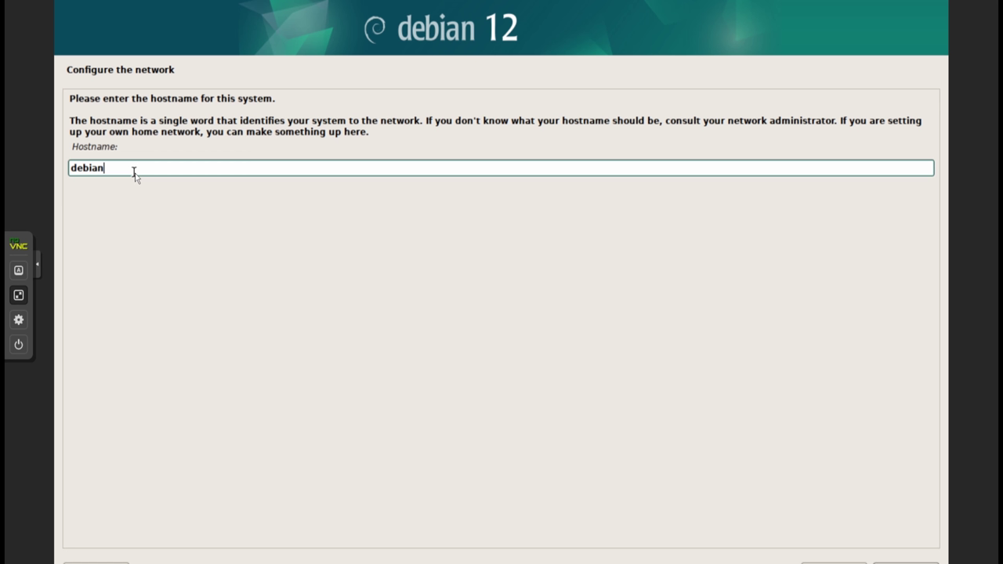
{"action": "key", "text": "BackSpace"}
{"action": "key", "text": "BackSpace"}
{"action": "key", "text": "BackSpace"}
{"action": "key", "text": "BackSpace"}
{"action": "key", "text": "BackSpace"}
{"action": "key", "text": "BackSpace"}
{"action": "type", "text": "omvraid1"}
{"action": "left_click", "coordinate": [905, 563]}
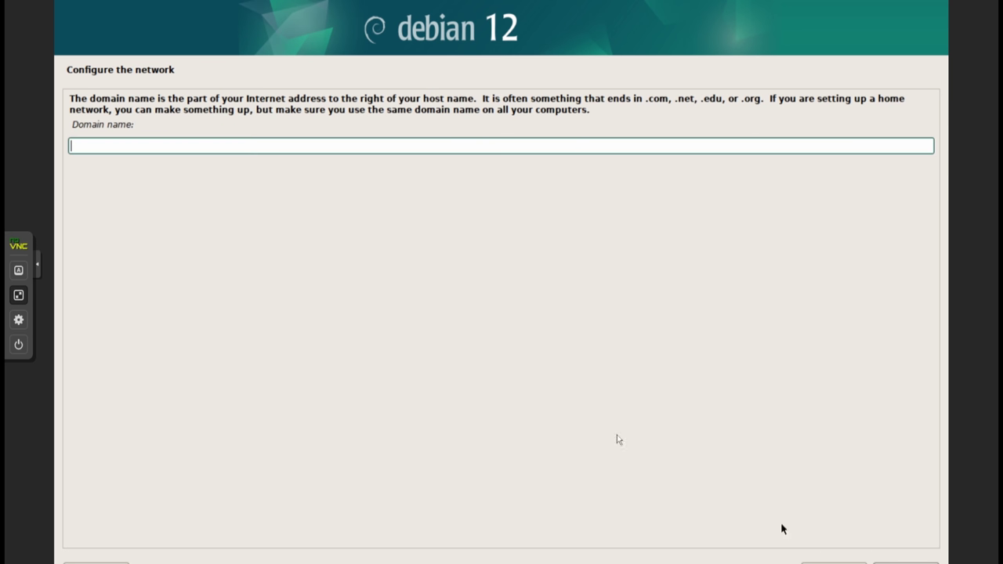
{"action": "left_click", "coordinate": [906, 563]}
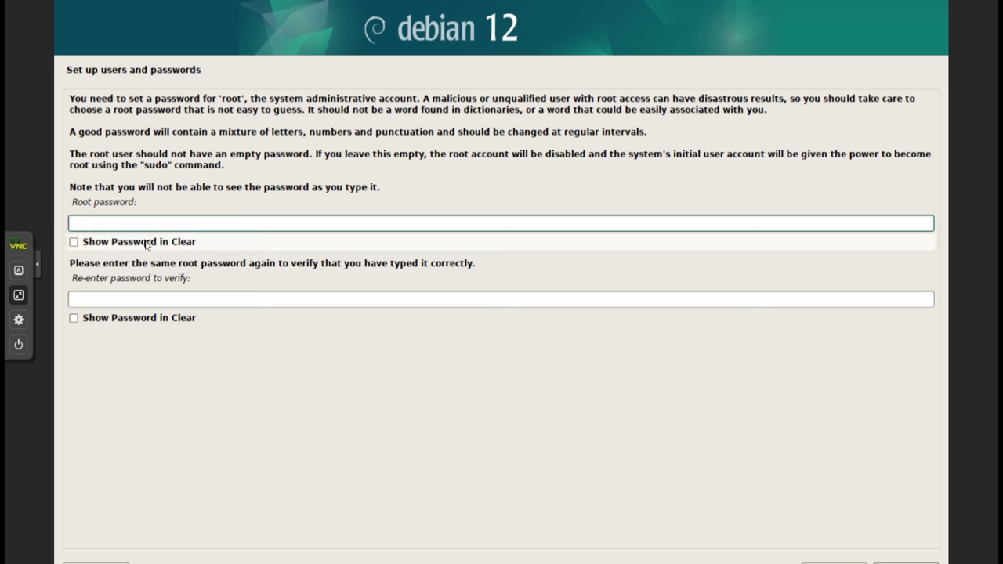
Set and confirm the root password.
{"action": "type", "text": "••••••••••••"}
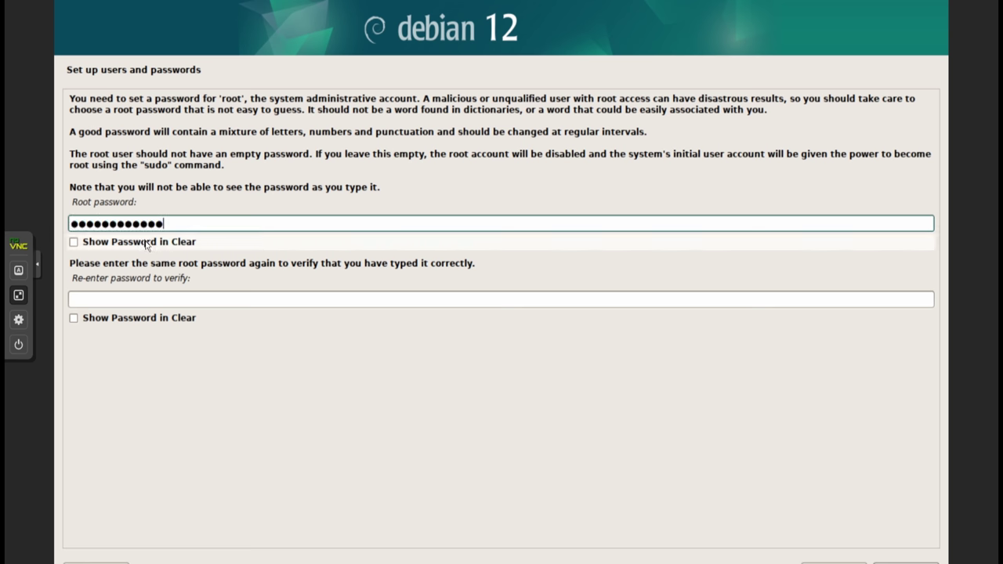
{"action": "key", "text": "Tab"}
{"action": "key", "text": "Tab"}
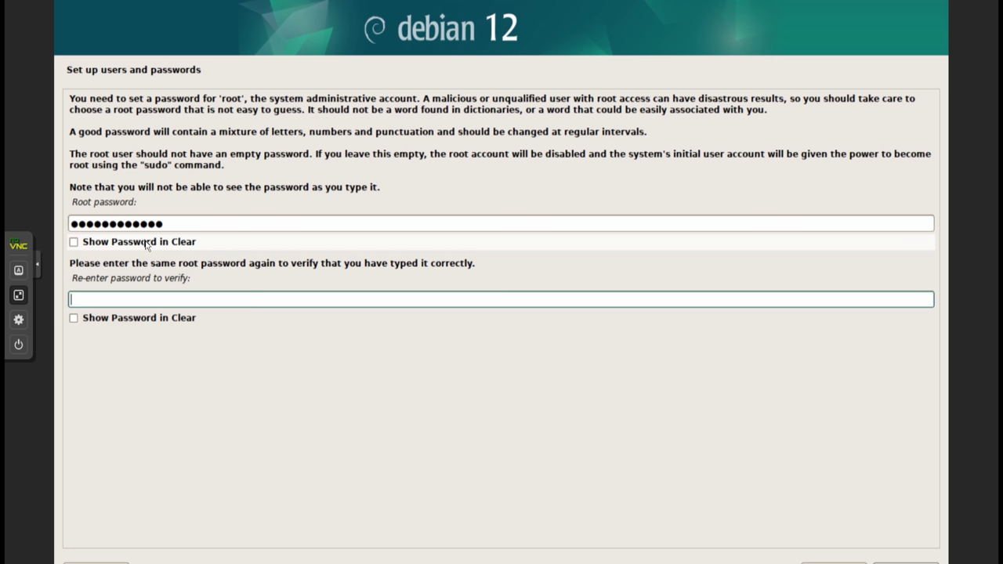
{"action": "key", "text": "shift+Tab"}
{"action": "key", "text": "shift+Tab"}
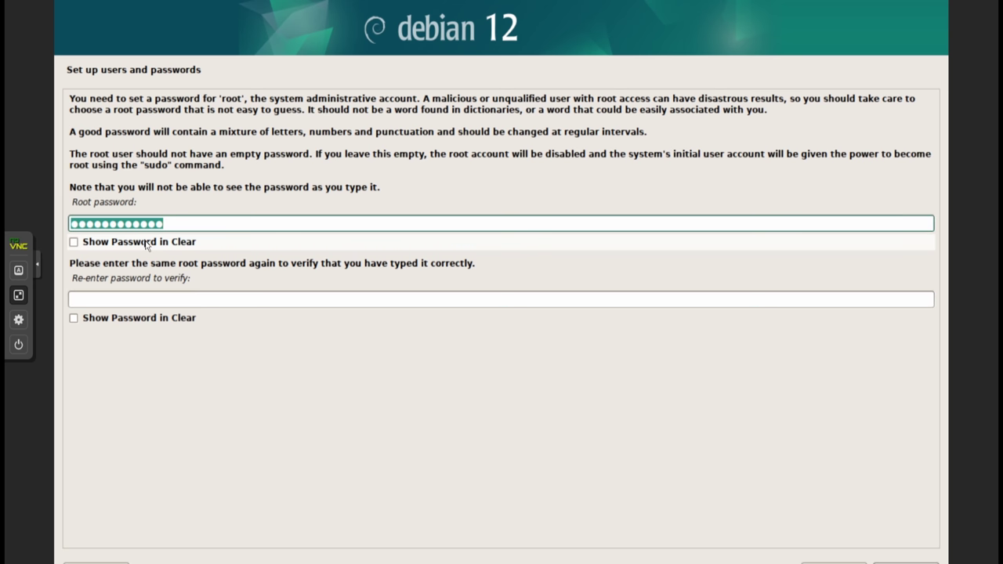
{"action": "type", "text": "password"}
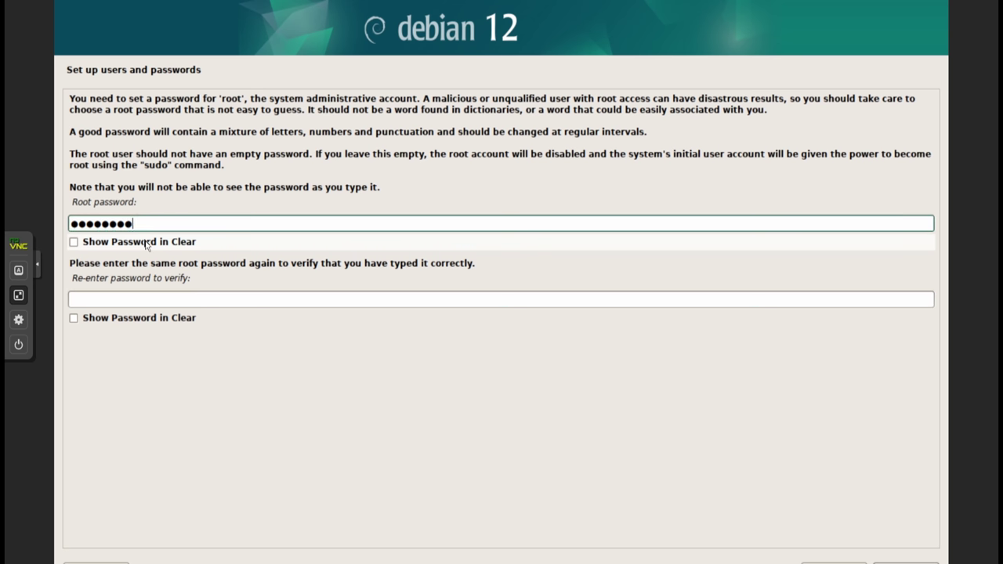
{"action": "key", "text": "Tab"}
{"action": "key", "text": "Tab"}
{"action": "type", "text": "pas"}
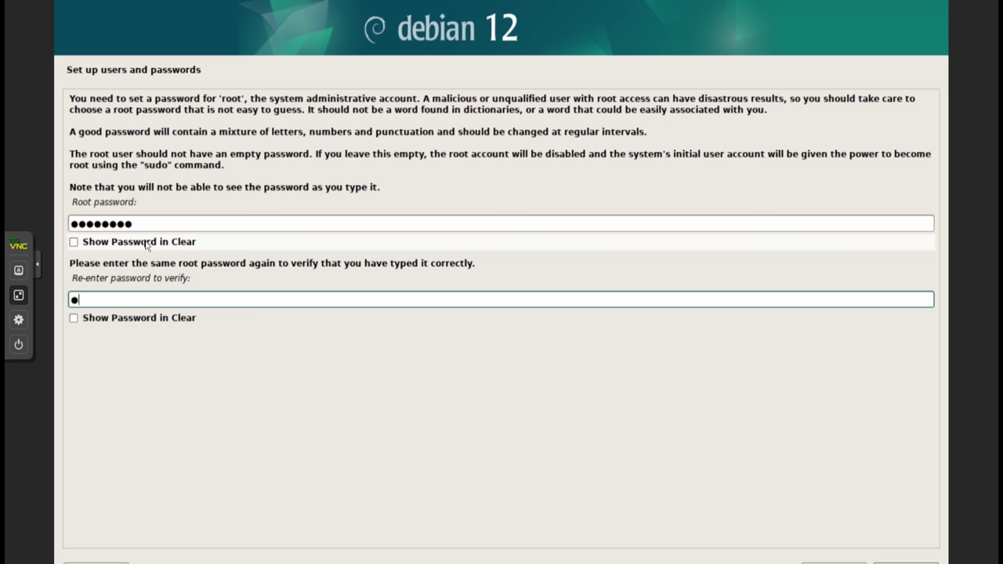
{"action": "type", "text": "sword"}
{"action": "key", "text": "Return"}
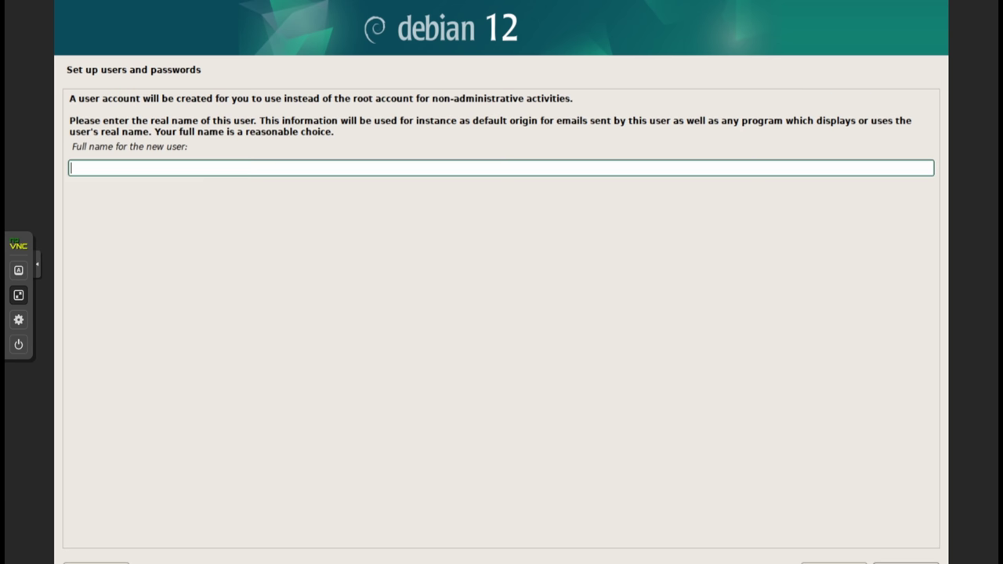
Create the new user with their full name, the suggested username and a confirmed password.
{"action": "type", "text": "Robert"}
{"action": "left_click", "coordinate": [887, 562]}
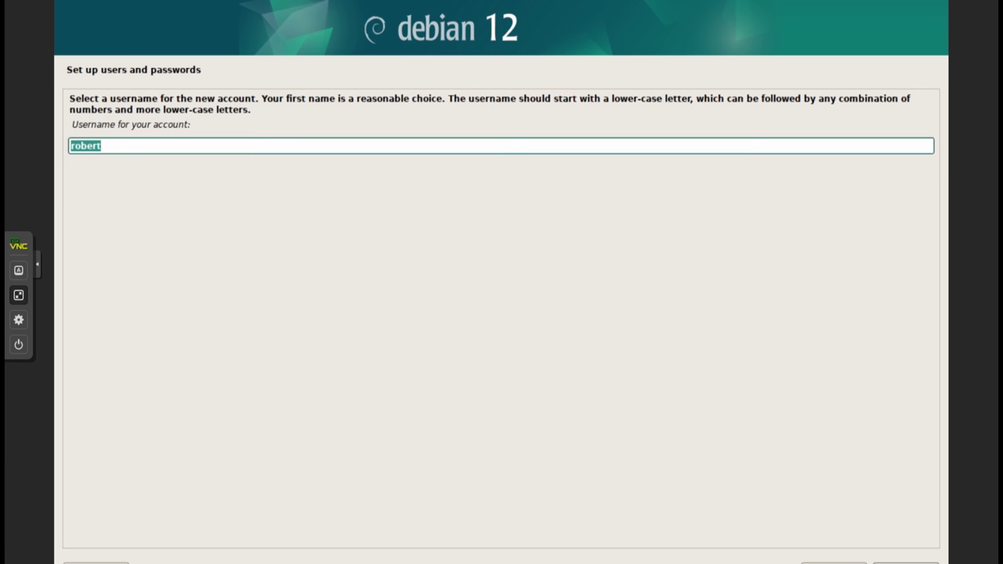
{"action": "left_click", "coordinate": [901, 561]}
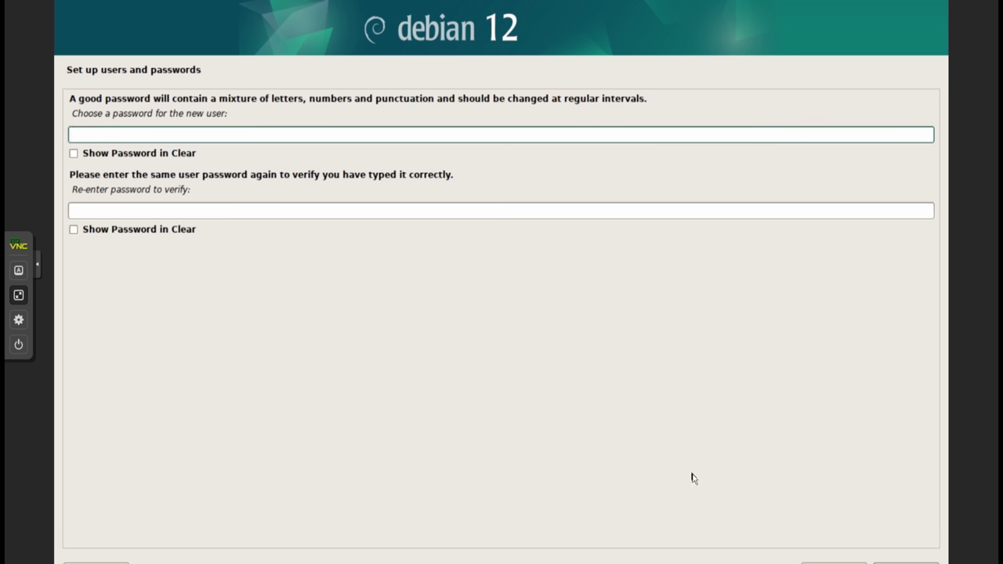
{"action": "type", "text": "password"}
{"action": "key", "text": "Tab"}
{"action": "key", "text": "Tab"}
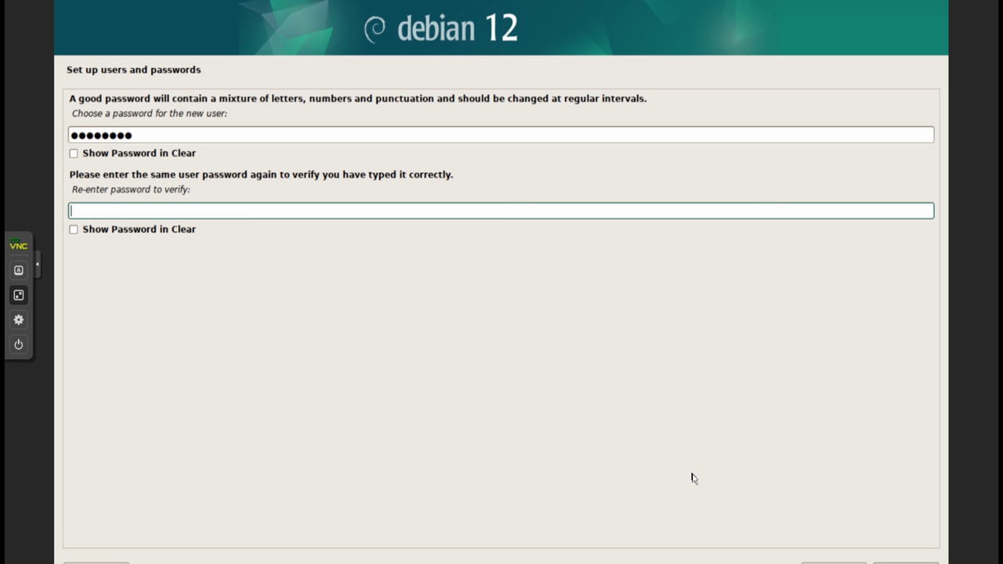
{"action": "type", "text": "password"}
{"action": "key", "text": "Return"}
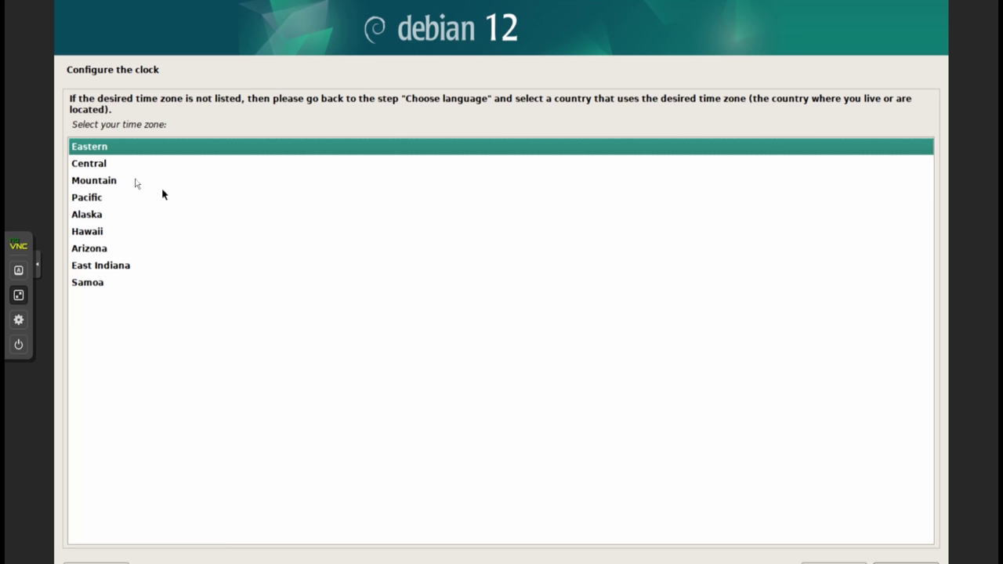
Choose the Central time zone and continue.
{"action": "left_click", "coordinate": [108, 167]}
{"action": "left_click", "coordinate": [905, 563]}
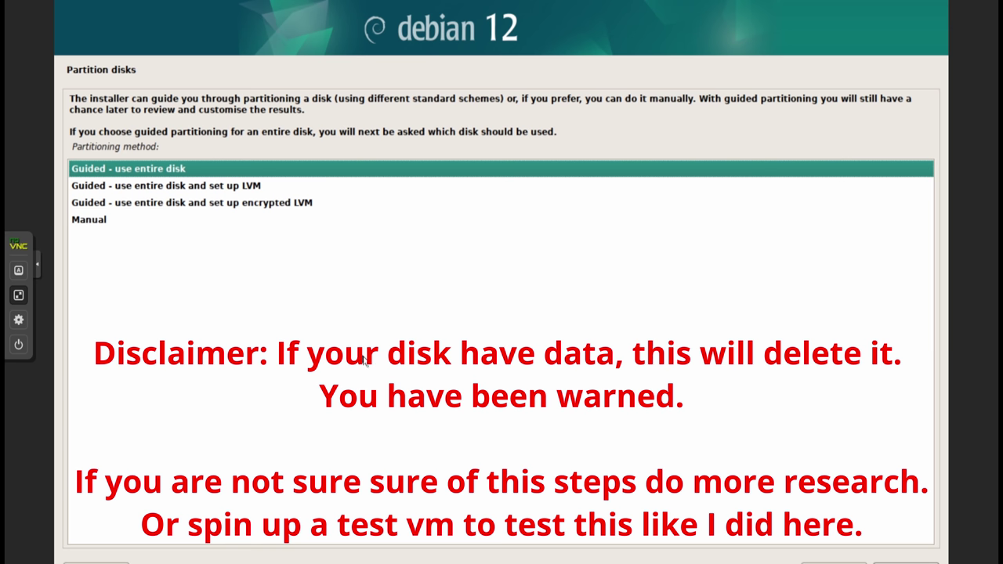
Choose manual partitioning and create an empty partition table on sda.
{"action": "key", "text": "Down"}
{"action": "key", "text": "Down"}
{"action": "key", "text": "Down"}
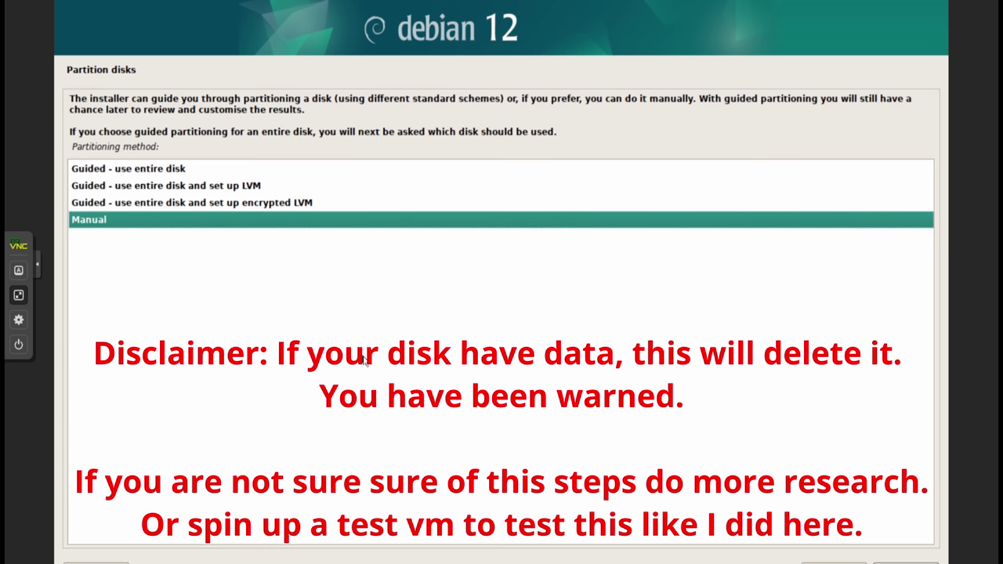
{"action": "key", "text": "Return"}
{"action": "key", "text": "Down"}
{"action": "key", "text": "Down"}
{"action": "key", "text": "Down"}
{"action": "key", "text": "Down"}
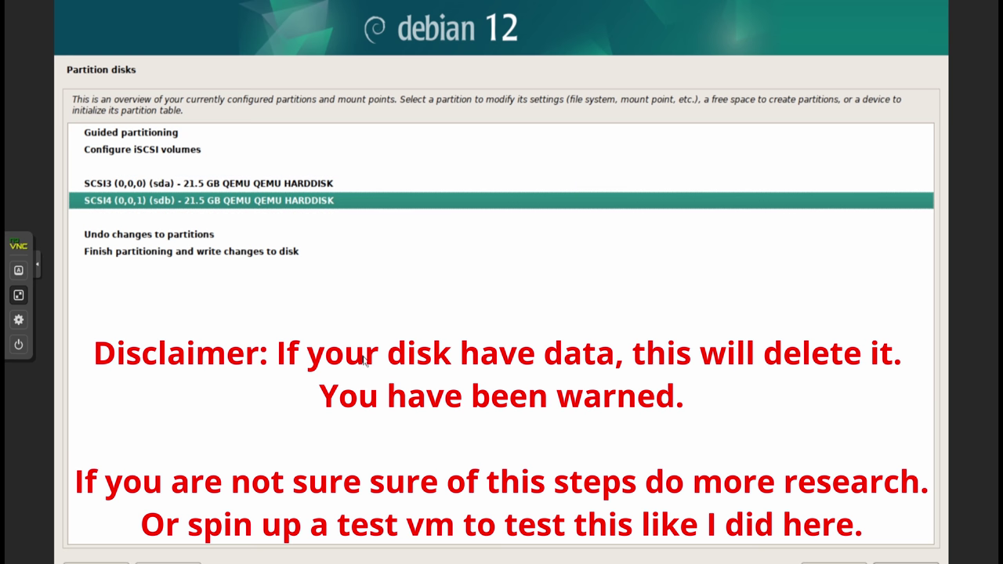
{"action": "key", "text": "Up"}
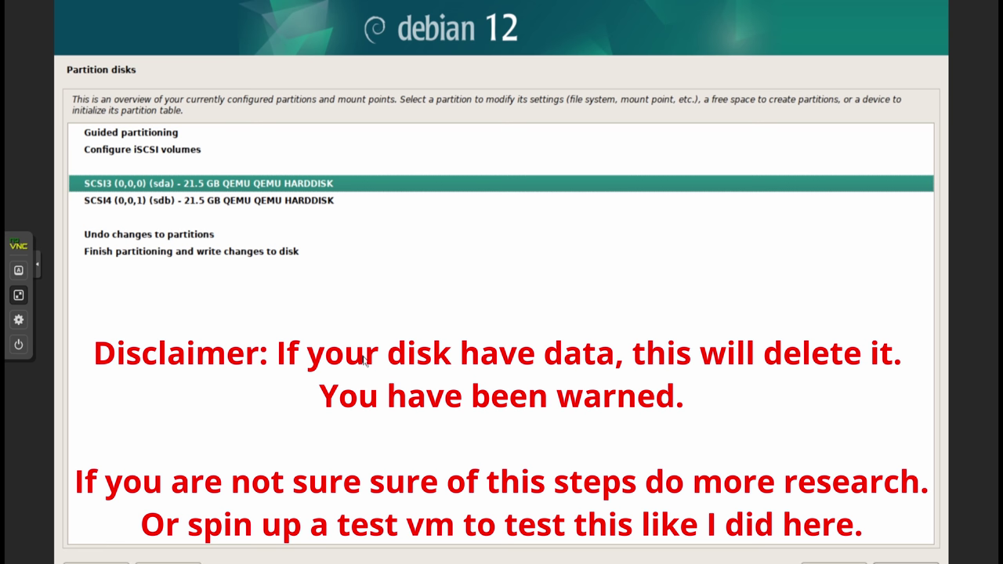
{"action": "key", "text": "Down"}
{"action": "key", "text": "Up"}
{"action": "key", "text": "Return"}
{"action": "key", "text": "Down"}
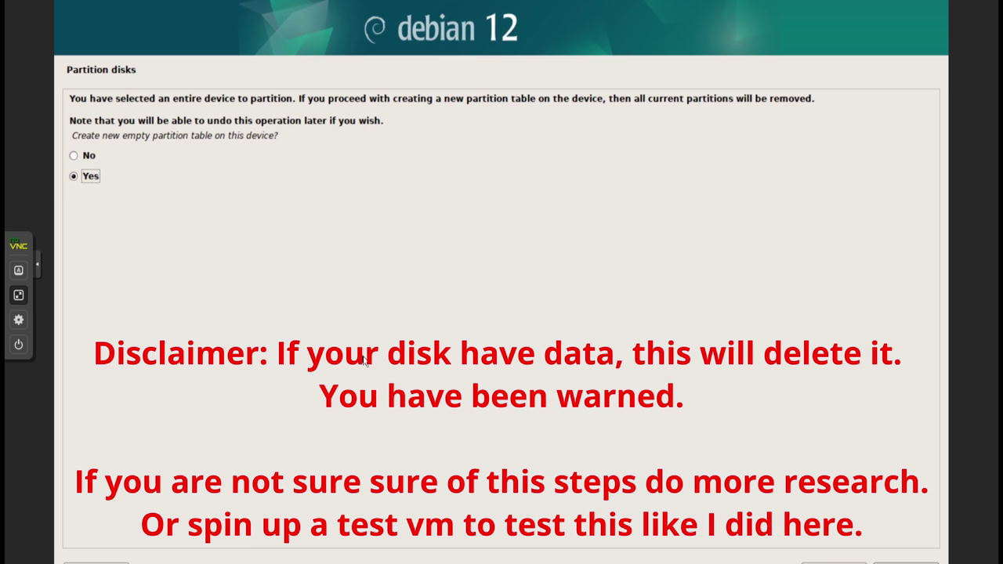
{"action": "key", "text": "Return"}
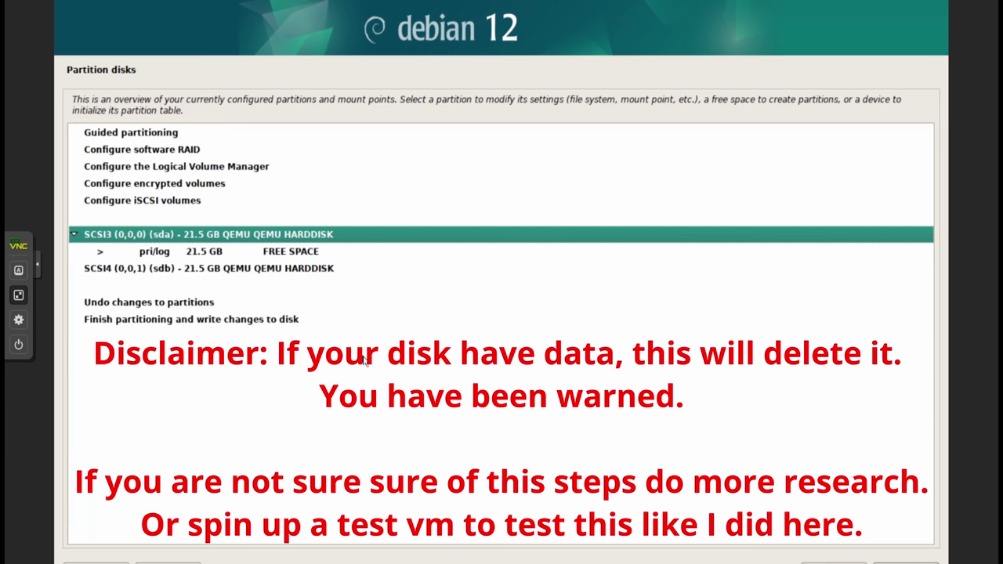
Create an empty partition table on sdb as well.
{"action": "key", "text": "Down"}
{"action": "key", "text": "Down"}
{"action": "key", "text": "Return"}
{"action": "key", "text": "Down"}
{"action": "key", "text": "Return"}
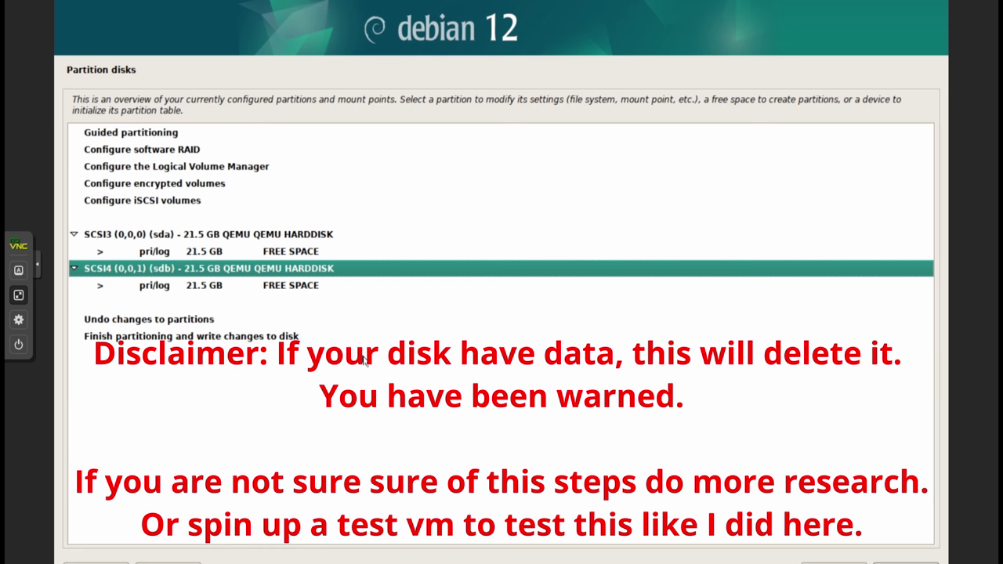
{"action": "key", "text": "Up"}
{"action": "key", "text": "Up"}
{"action": "key", "text": "Up"}
{"action": "key", "text": "Up"}
{"action": "key", "text": "Up"}
{"action": "key", "text": "Up"}
Write the pending partition changes and pick RAID1 as the new array type.
{"action": "key", "text": "Return"}
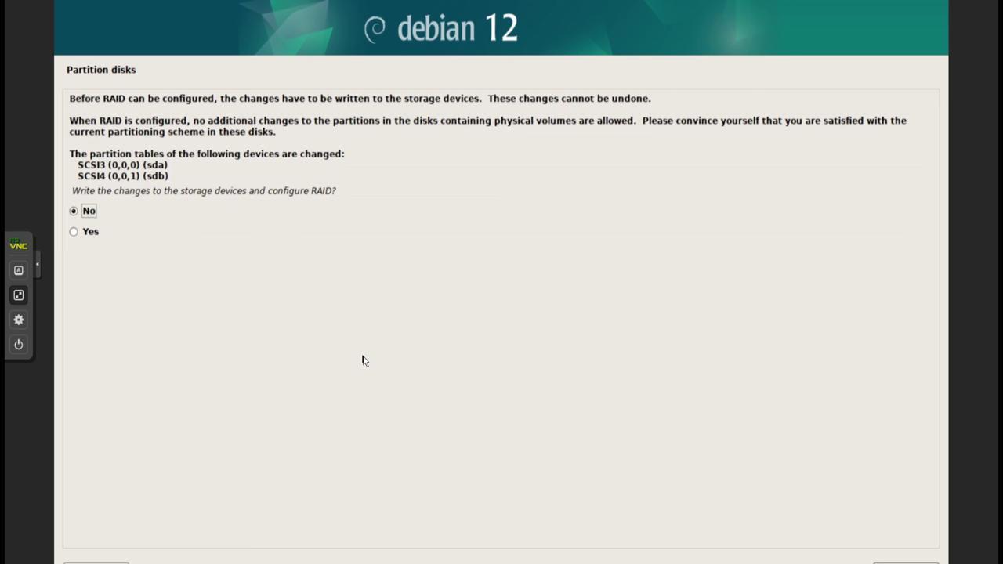
{"action": "key", "text": "Down"}
{"action": "key", "text": "Return"}
{"action": "key", "text": "Return"}
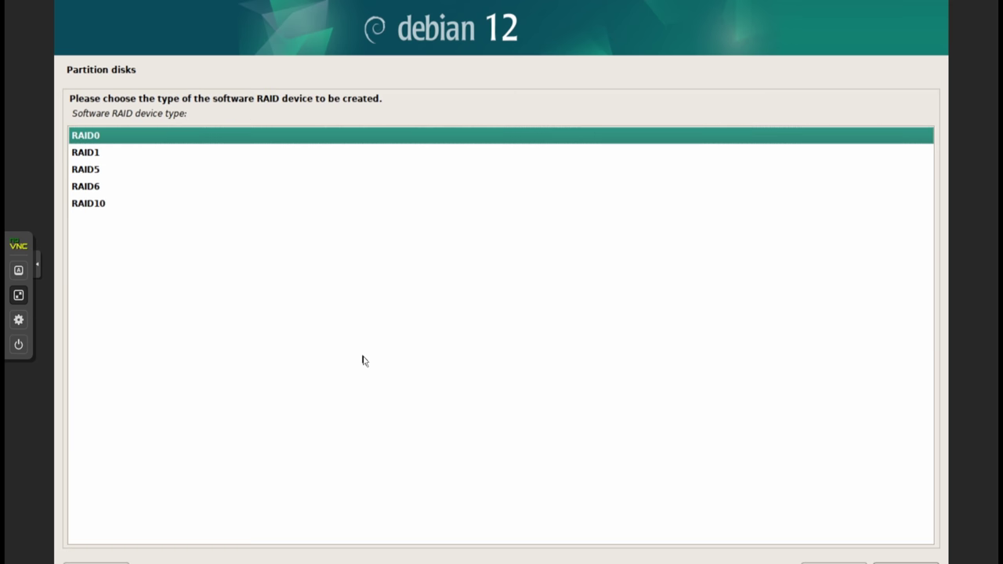
{"action": "key", "text": "Down"}
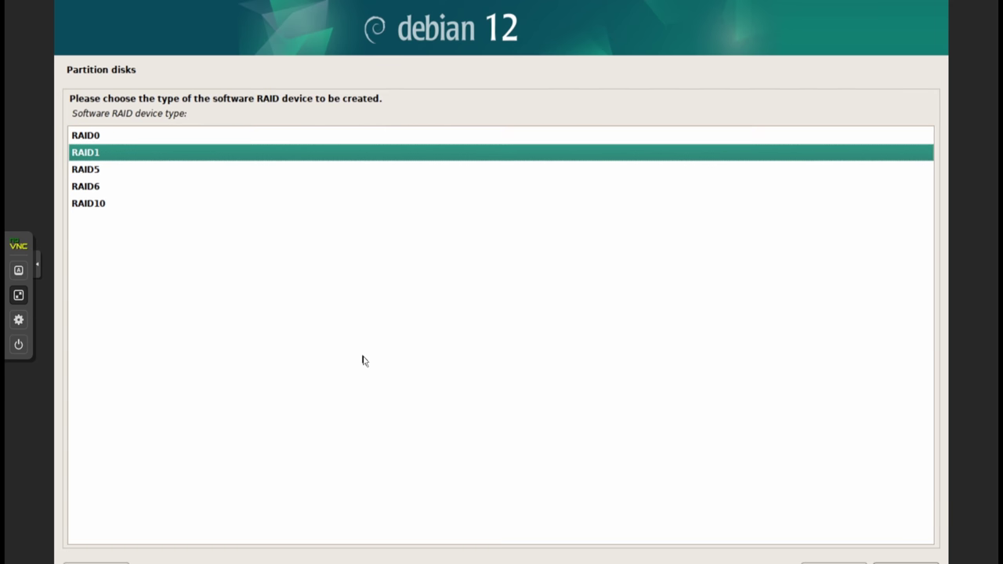
{"action": "key", "text": "Return"}
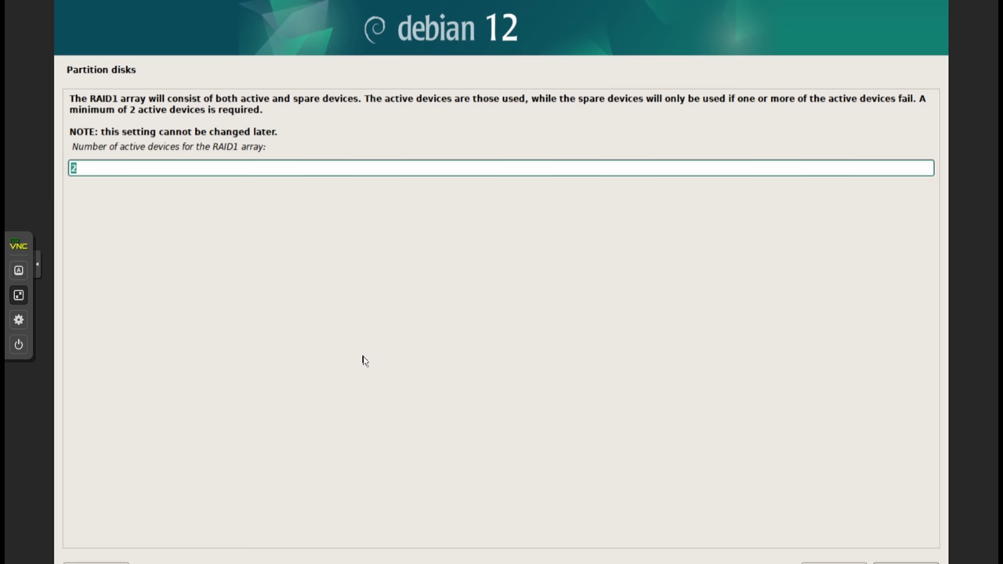
Build the array from 2 active and 0 spare devices, using the sda and sdb free-space partitions.
{"action": "key", "text": "Return"}
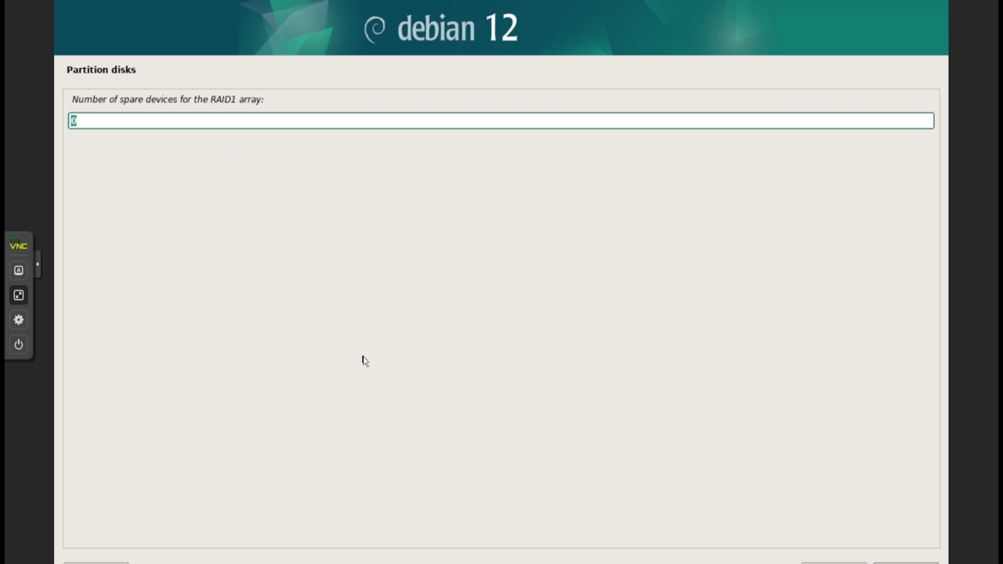
{"action": "key", "text": "Return"}
{"action": "key", "text": "space"}
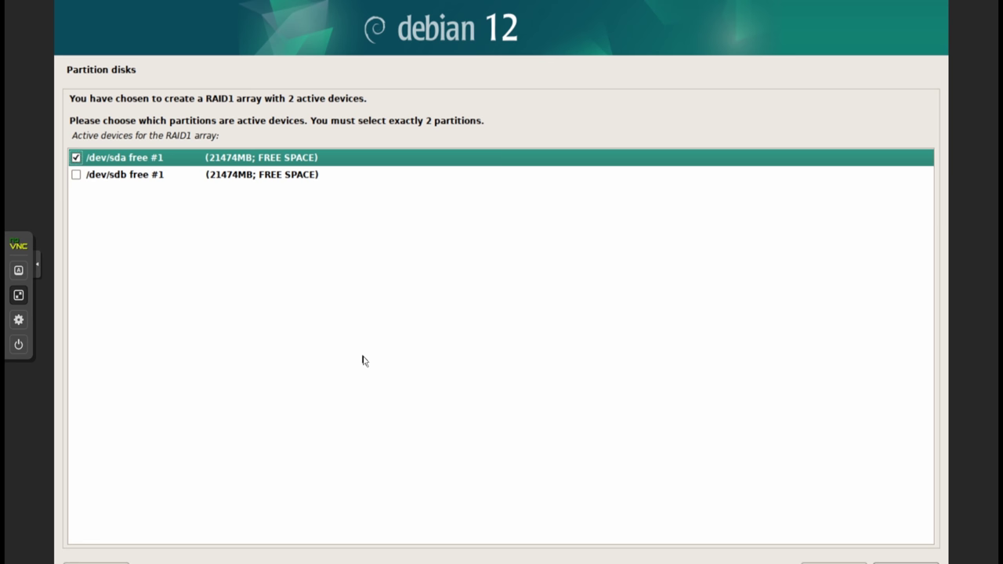
{"action": "key", "text": "Down"}
{"action": "key", "text": "space"}
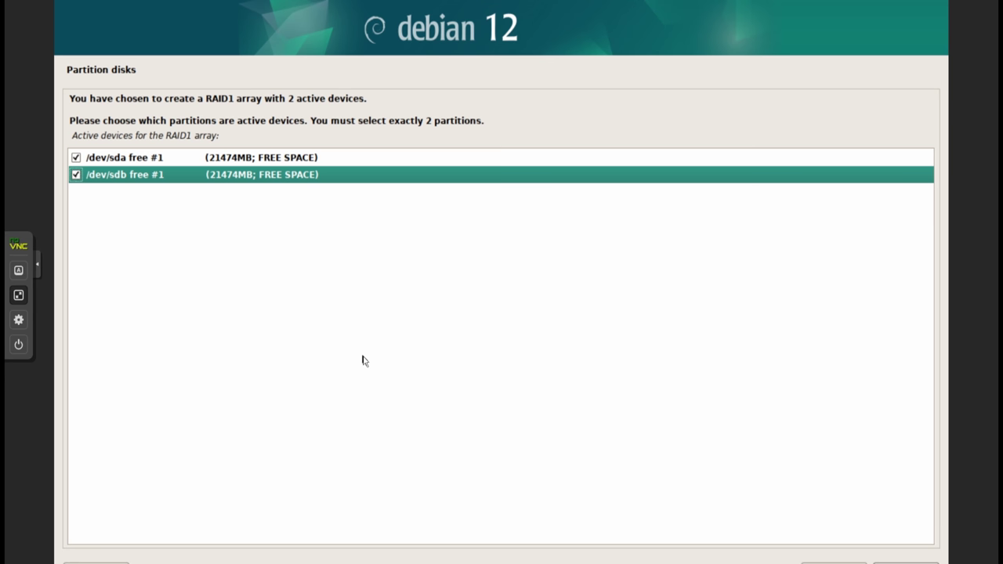
{"action": "key", "text": "Return"}
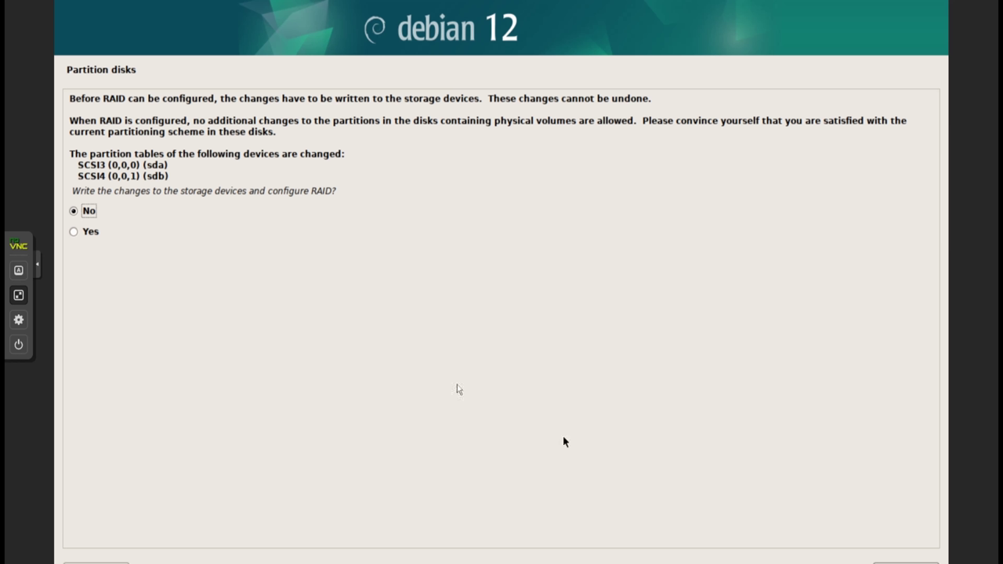
Write the RAID changes and finish the software RAID configuration.
{"action": "key", "text": "Down"}
{"action": "key", "text": "Return"}
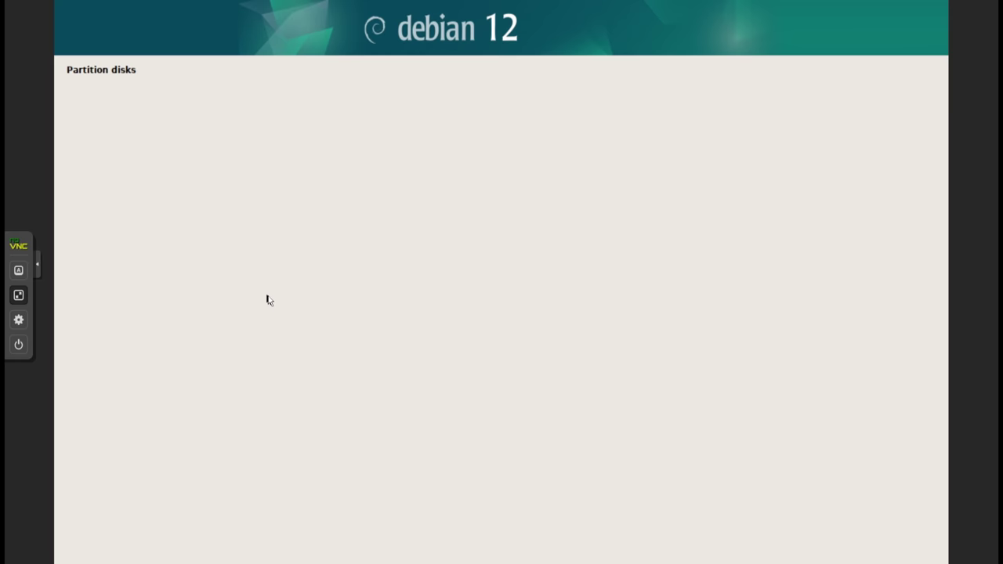
{"action": "key", "text": "Down"}
{"action": "key", "text": "Down"}
{"action": "key", "text": "Return"}
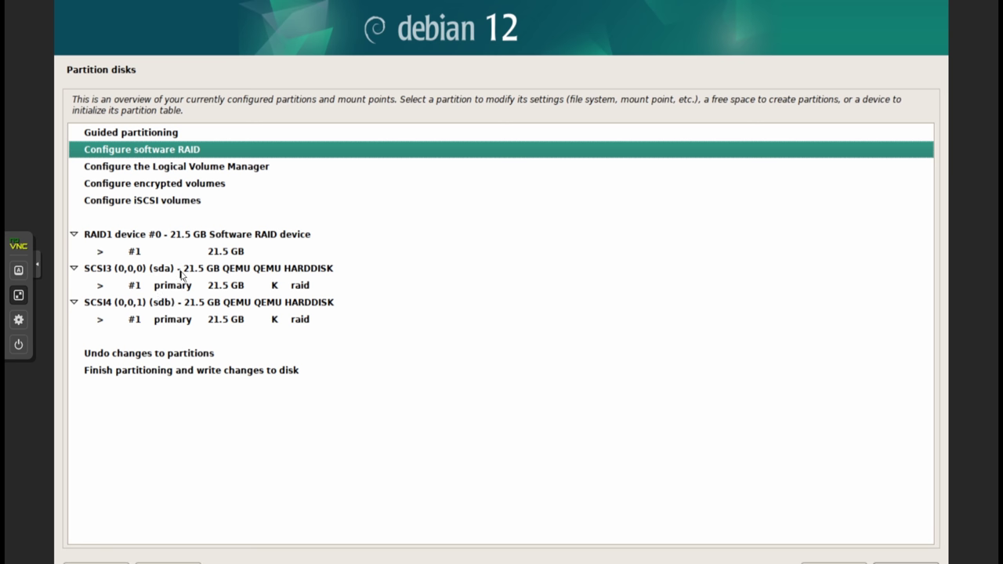
Guided-partition the whole RAID1 device #0 with all files in one partition.
{"action": "key", "text": "Down"}
{"action": "key", "text": "Down"}
{"action": "key", "text": "Down"}
{"action": "key", "text": "Down"}
{"action": "key", "text": "Down"}
{"action": "key", "text": "Down"}
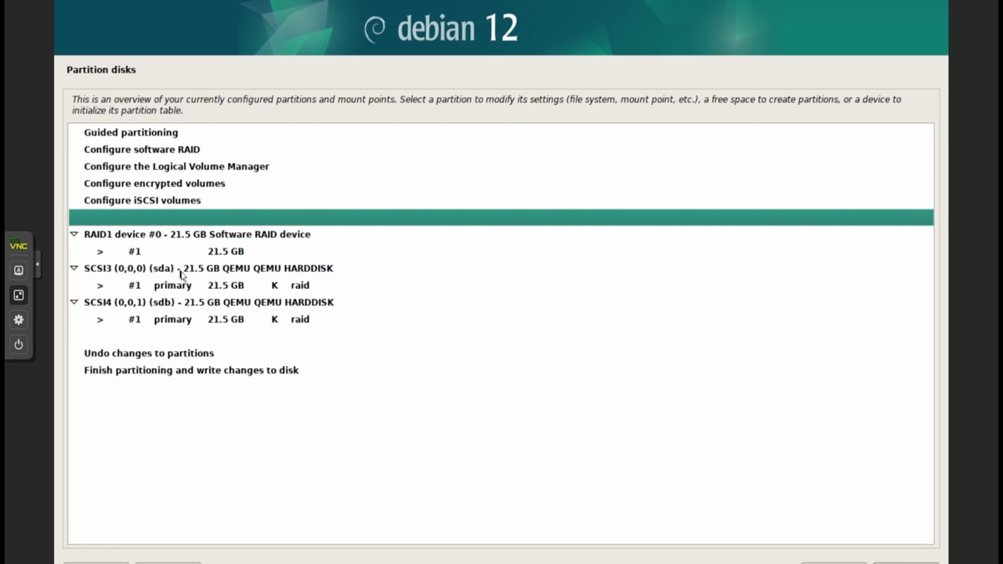
{"action": "key", "text": "Up"}
{"action": "key", "text": "Up"}
{"action": "key", "text": "Up"}
{"action": "key", "text": "Up"}
{"action": "key", "text": "Up"}
{"action": "key", "text": "Up"}
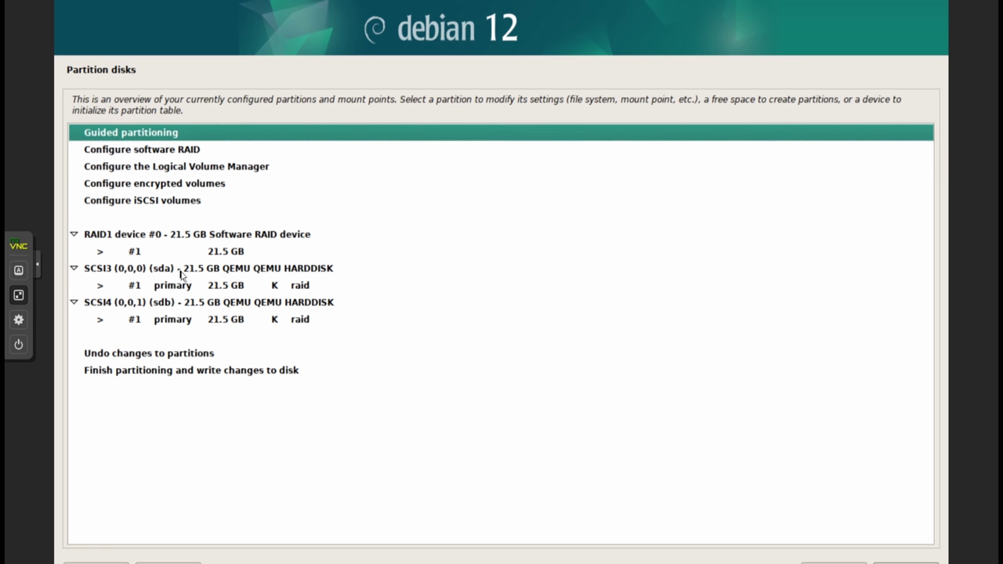
{"action": "key", "text": "Return"}
{"action": "key", "text": "Up"}
{"action": "key", "text": "Up"}
{"action": "key", "text": "Up"}
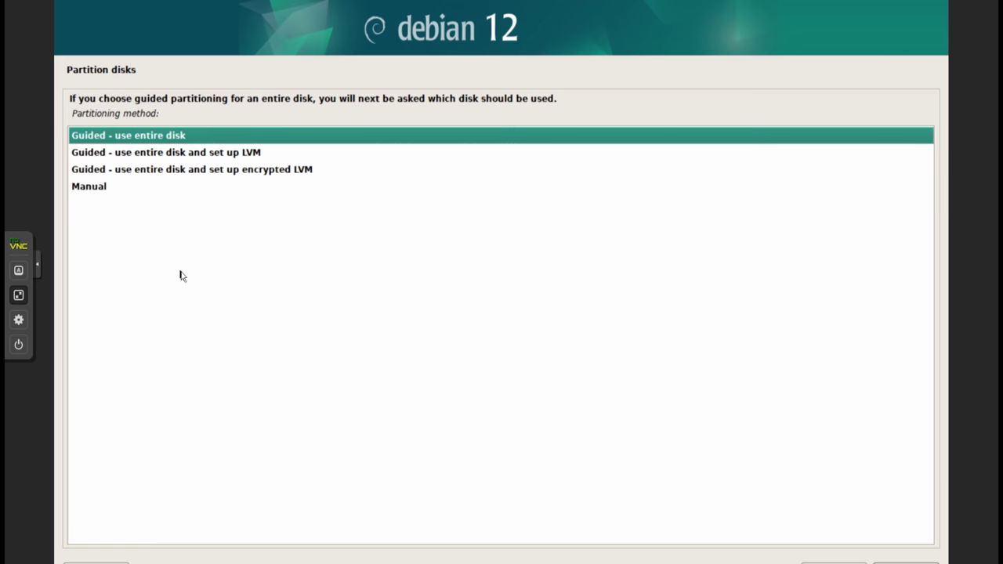
{"action": "key", "text": "Return"}
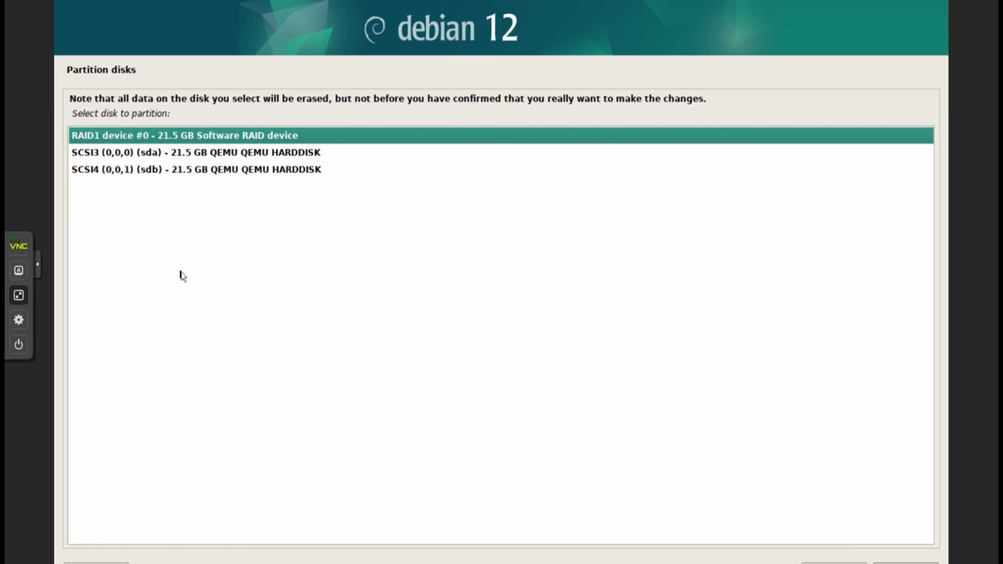
{"action": "key", "text": "Return"}
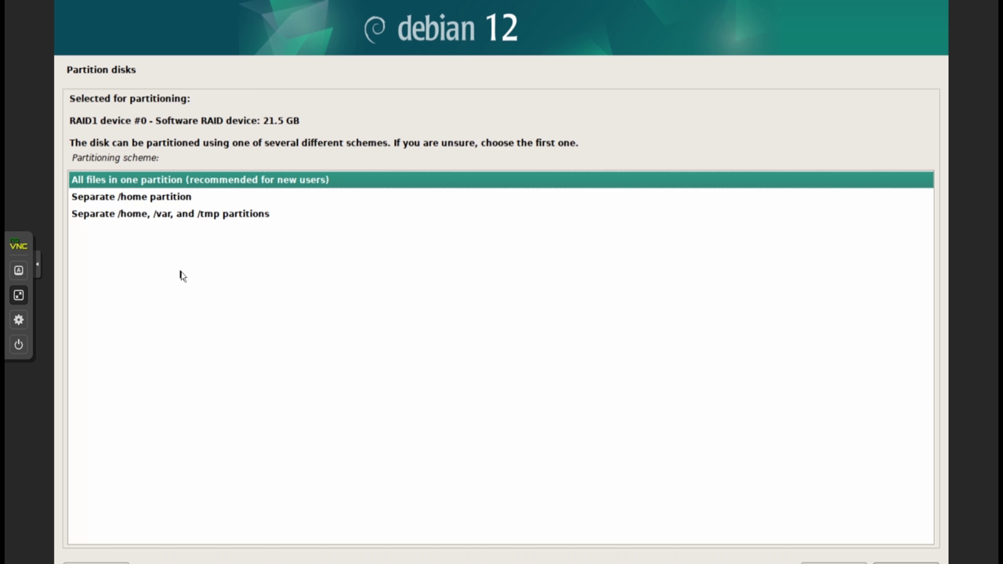
{"action": "key", "text": "Return"}
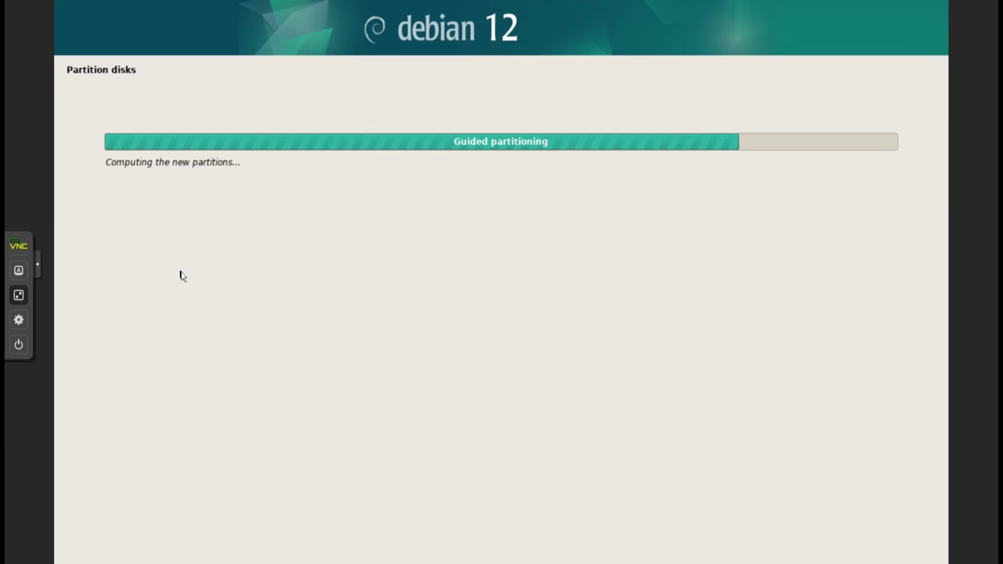
Check the 20.4 GB ext4 root and 1.0 GB swap, then finish partitioning and choose to write.
{"action": "key", "text": "Up"}
{"action": "key", "text": "Up"}
{"action": "key", "text": "Up"}
{"action": "key", "text": "Up"}
{"action": "key", "text": "Up"}
{"action": "key", "text": "Up"}
{"action": "key", "text": "Up"}
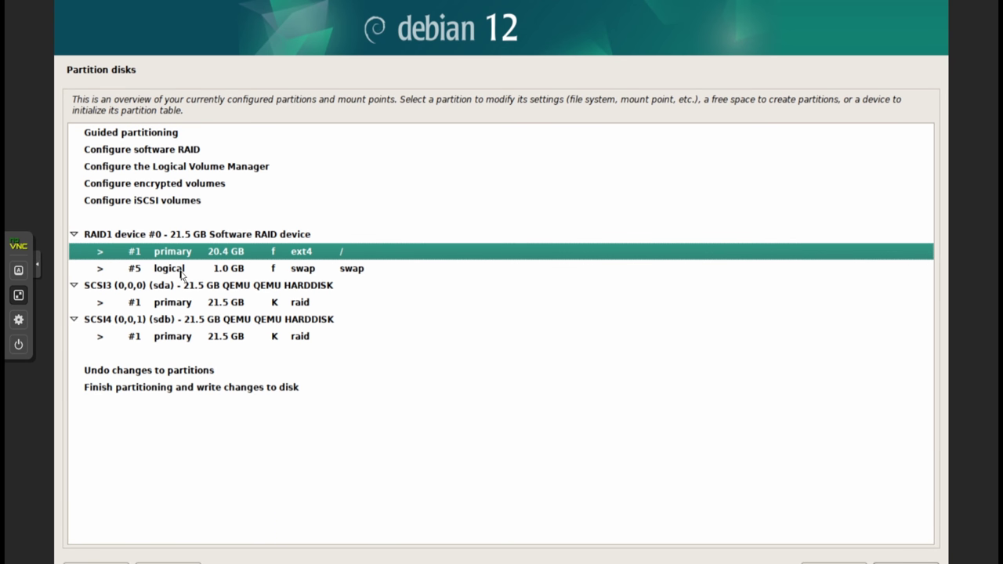
{"action": "key", "text": "Down"}
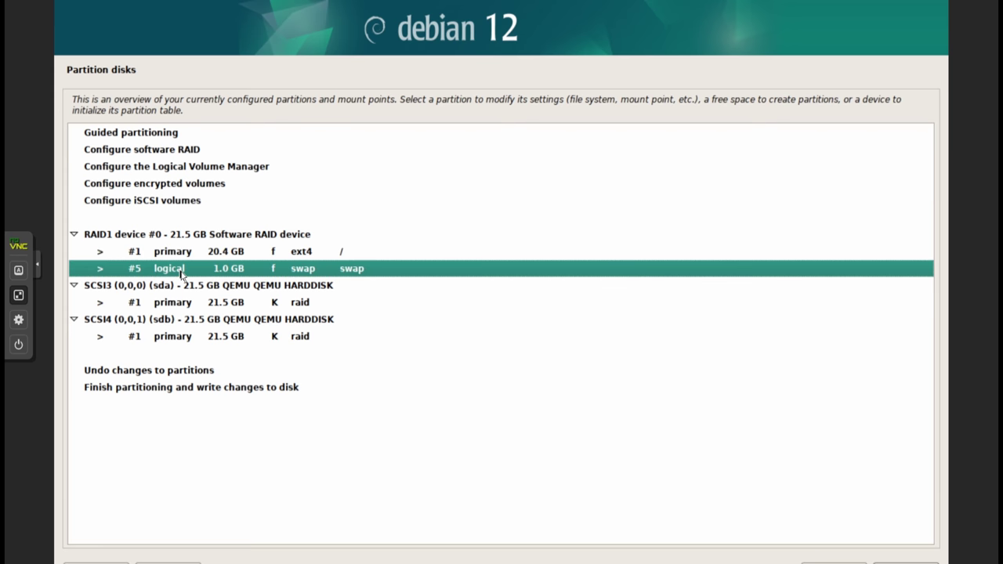
{"action": "key", "text": "Down"}
{"action": "key", "text": "Down"}
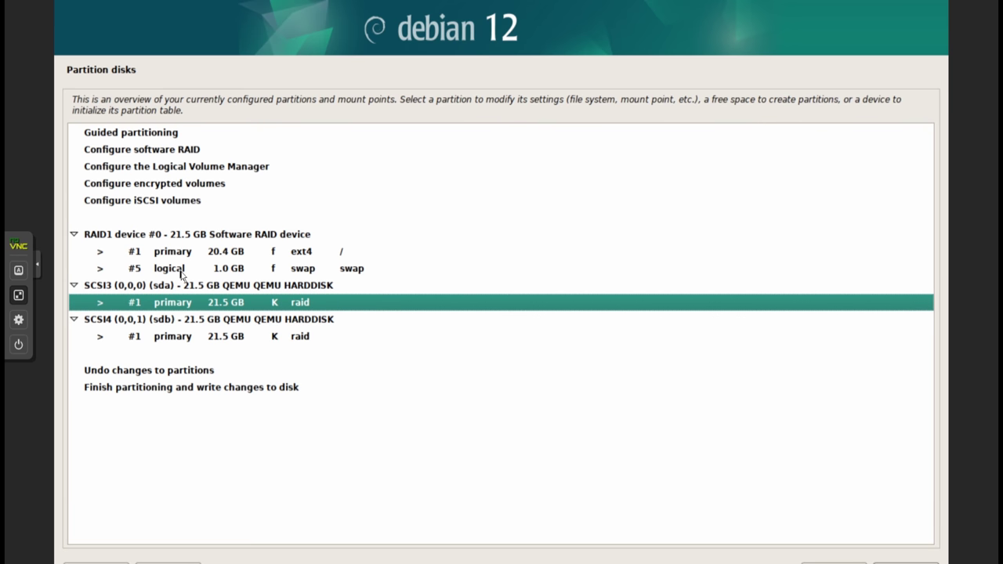
{"action": "key", "text": "Down"}
{"action": "key", "text": "Down"}
{"action": "key", "text": "Down"}
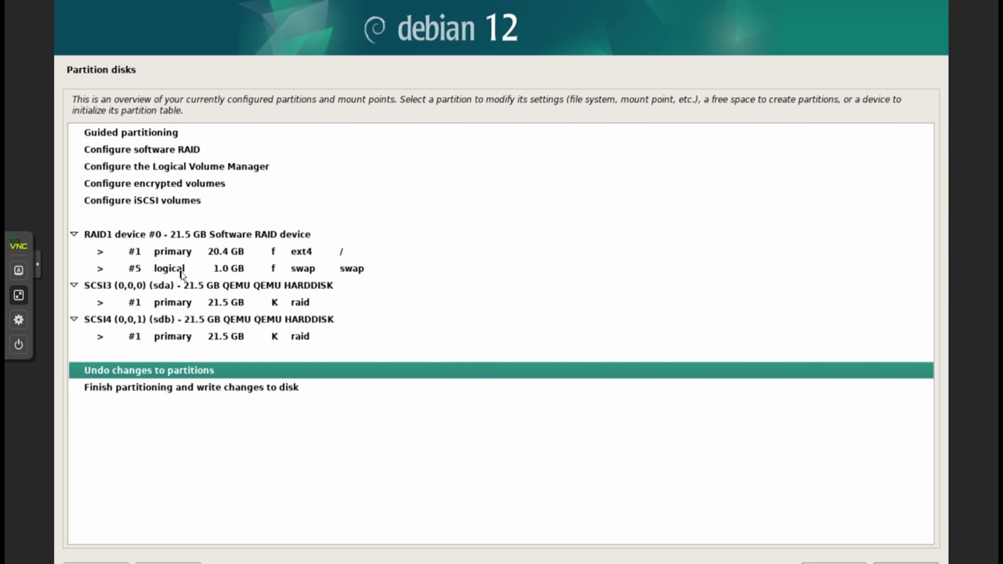
{"action": "key", "text": "Down"}
{"action": "key", "text": "Return"}
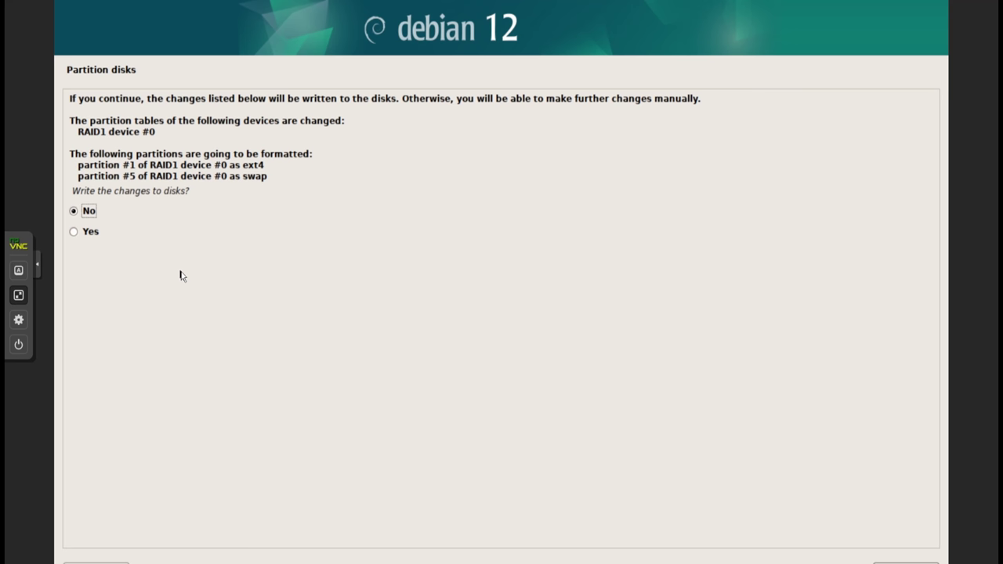
{"action": "key", "text": "Down"}
Answer Yes to 'Write the changes to disks?' for the RAID1 partitions.
{"action": "key", "text": "Return"}
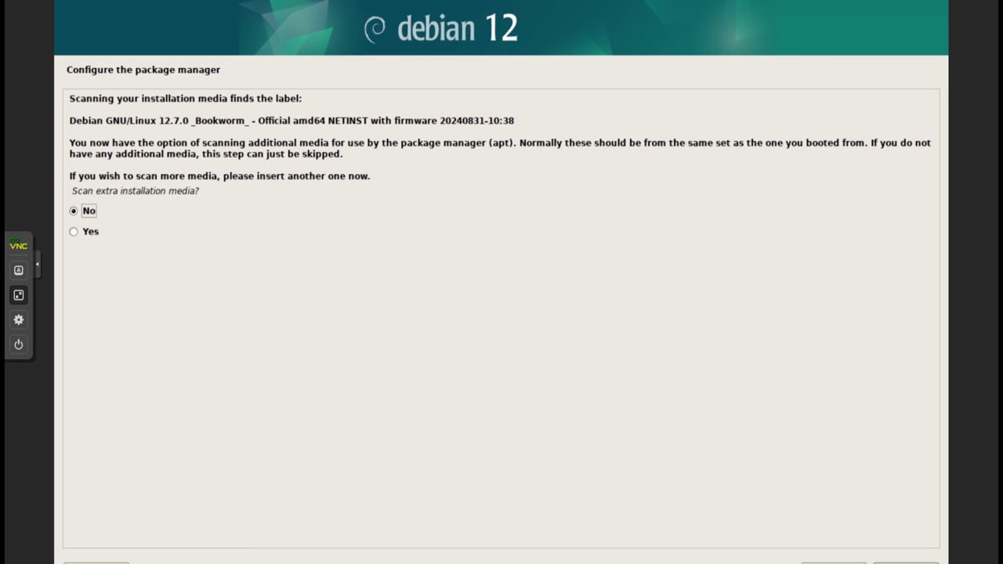
Decline scanning extra media, choose the United States deb.debian.org mirror, and leave the HTTP proxy blank.
{"action": "left_click", "coordinate": [907, 563]}
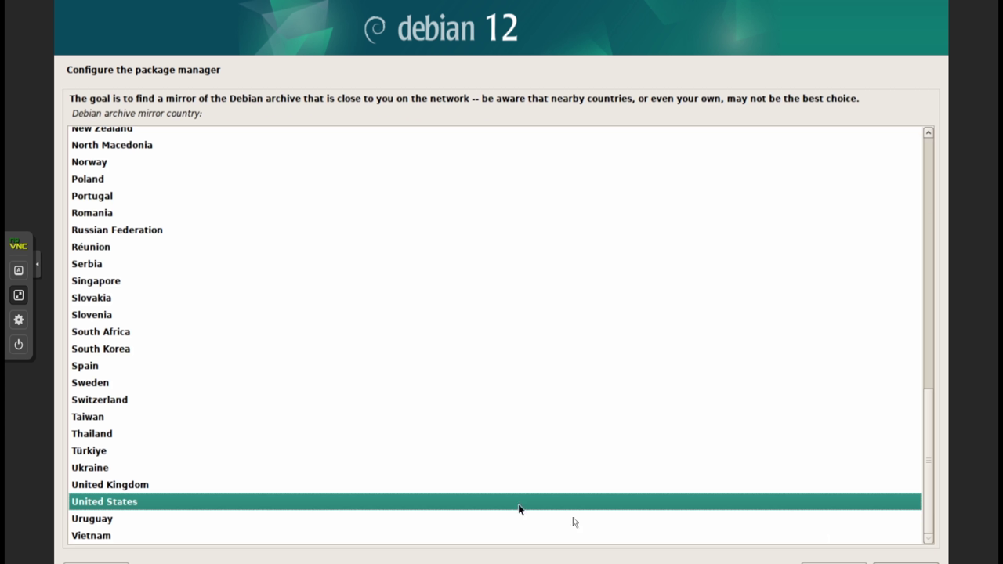
{"action": "left_click", "coordinate": [906, 561]}
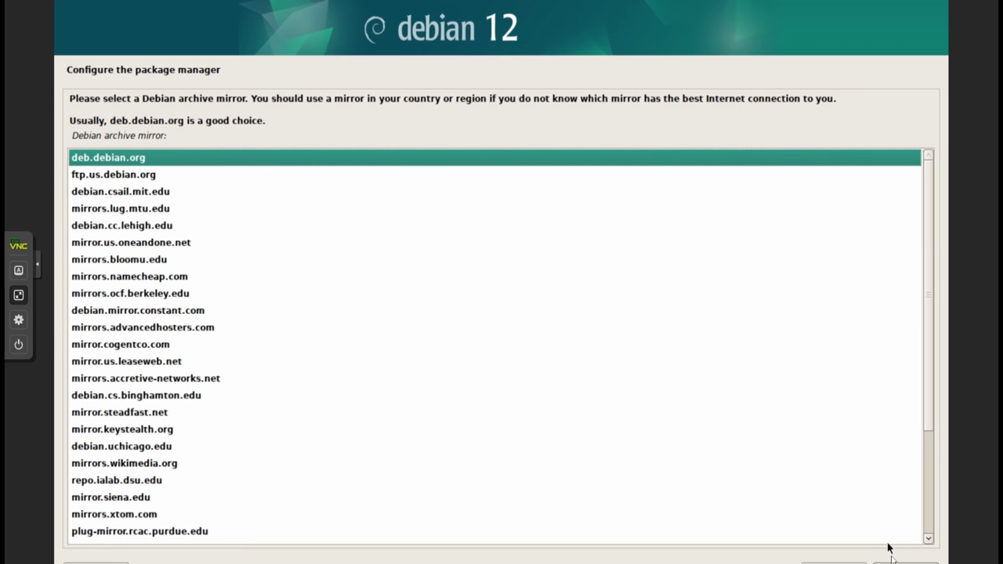
{"action": "left_click", "coordinate": [893, 562]}
{"action": "key", "text": "Return"}
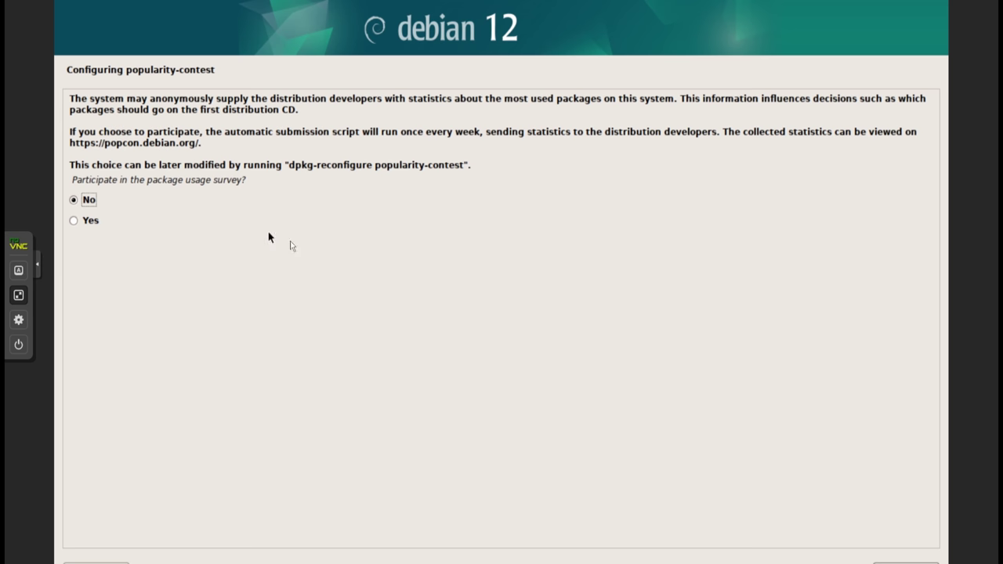
Decline popularity-contest and install only SSH server plus standard utilities, without Debian desktop or GNOME.
{"action": "left_click", "coordinate": [907, 561]}
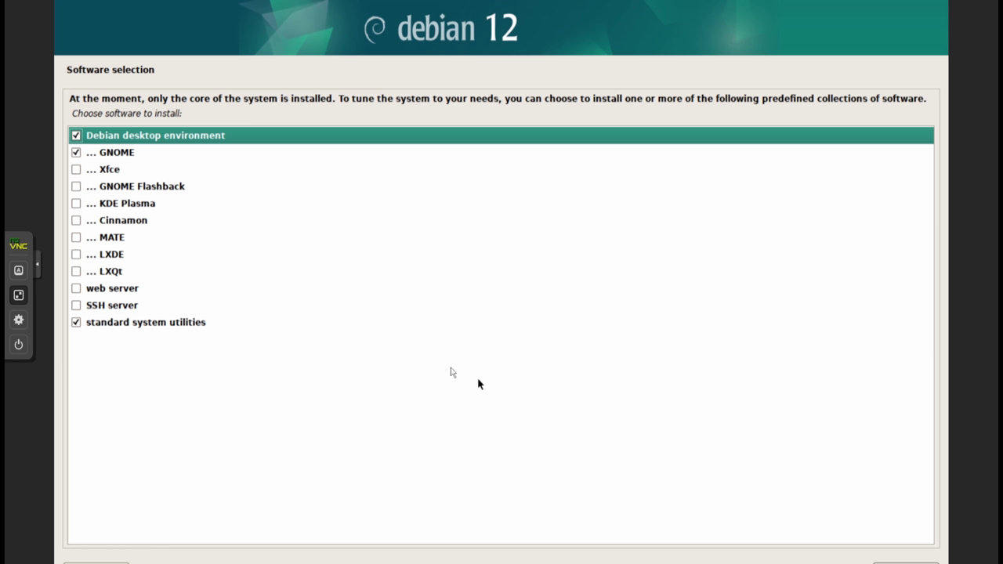
{"action": "left_click", "coordinate": [76, 136]}
{"action": "left_click", "coordinate": [76, 152]}
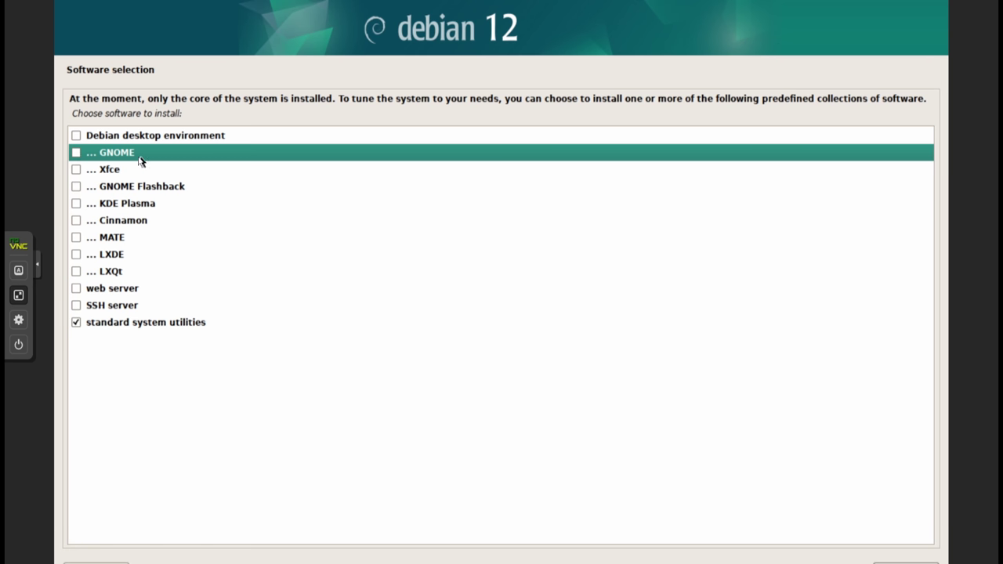
{"action": "left_click", "coordinate": [78, 307]}
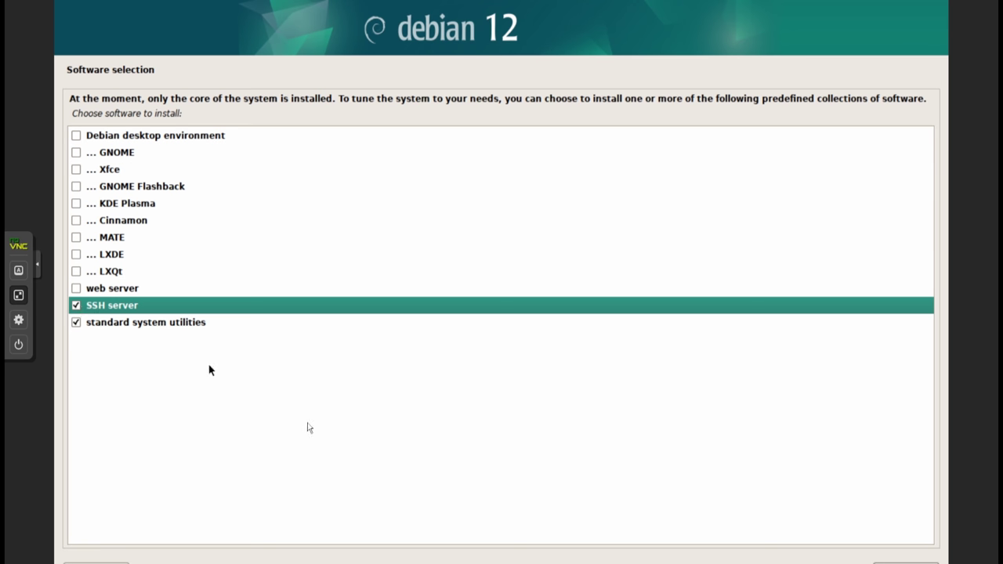
{"action": "left_click", "coordinate": [906, 563]}
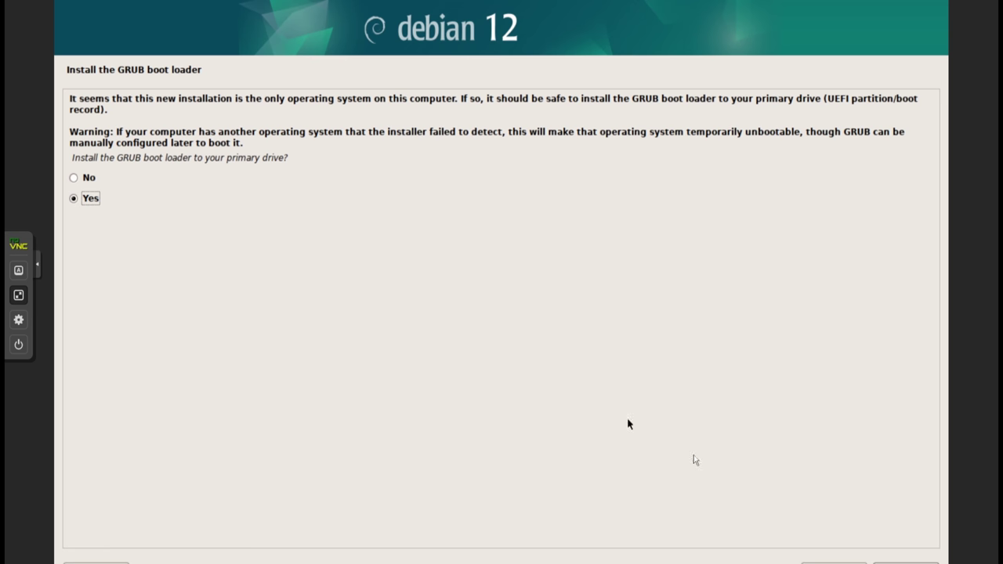
Install GRUB by manually entering the devices '/dev/sda /dev/sdb'.
{"action": "left_click", "coordinate": [874, 558]}
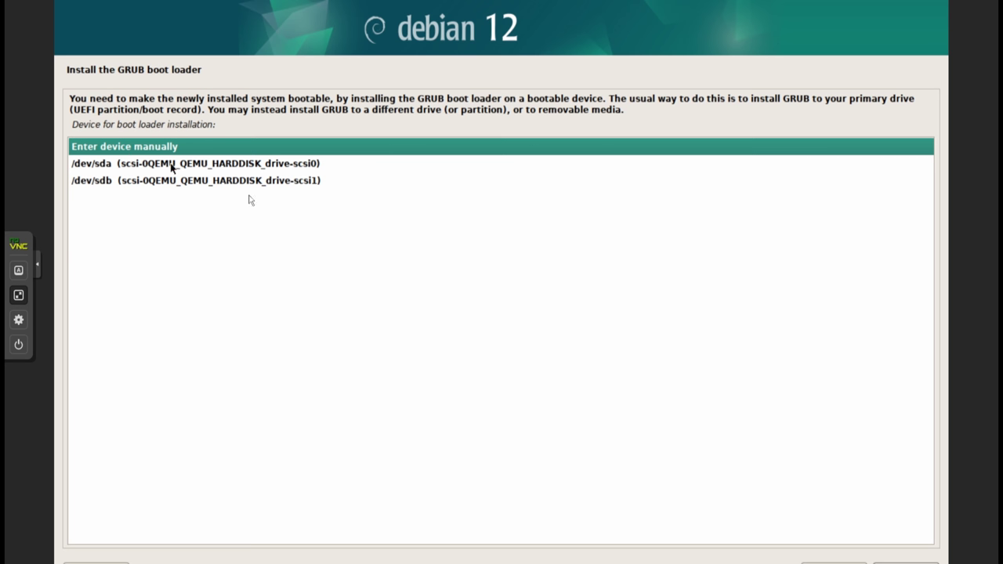
{"action": "left_click", "coordinate": [902, 561]}
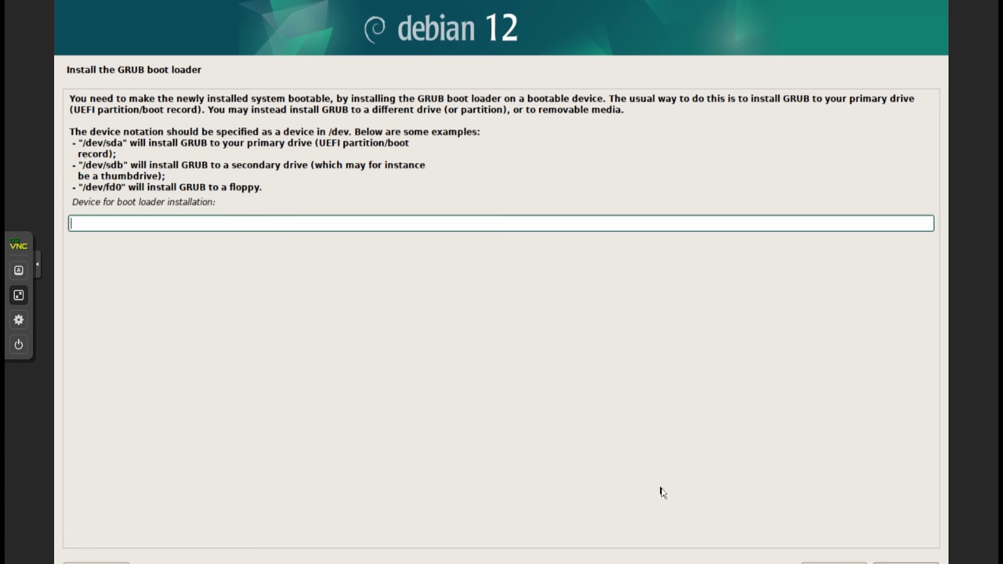
{"action": "type", "text": "/dev/sda /de"}
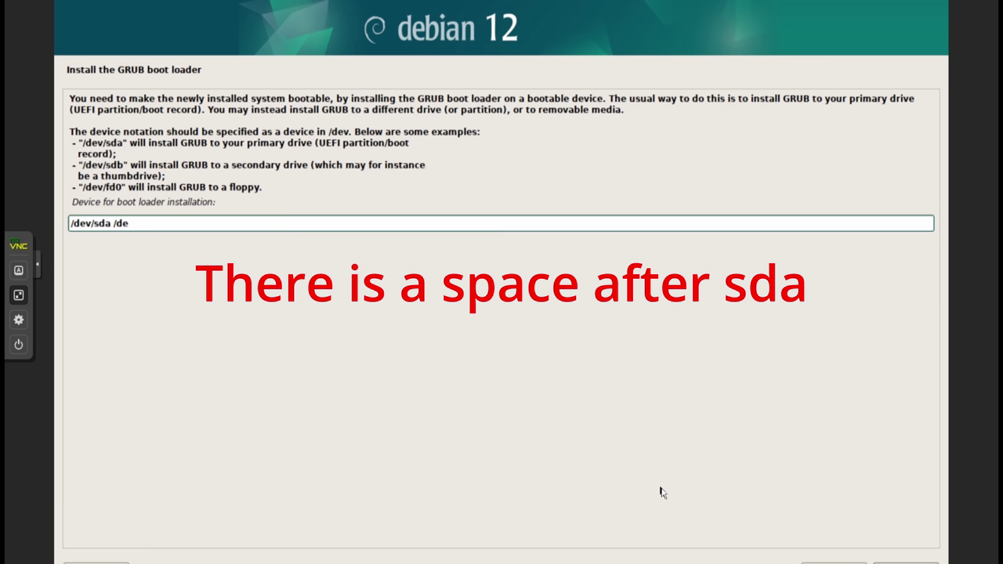
{"action": "type", "text": "v/sdb"}
{"action": "key", "text": "Return"}
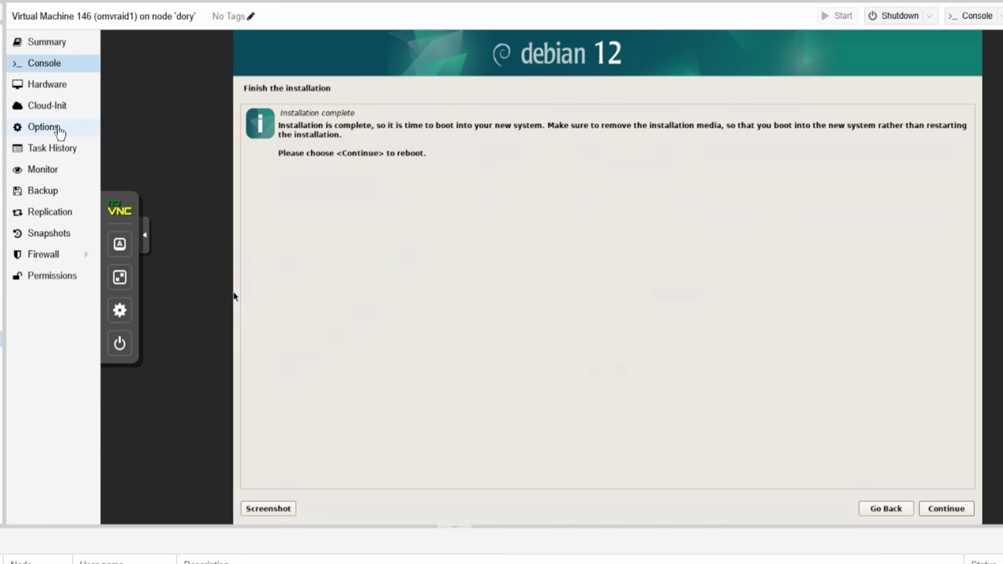
Set VM 146's CD/DVD Drive (ide2) to 'Do not use any media' and reopen its console.
{"action": "left_click", "coordinate": [60, 130]}
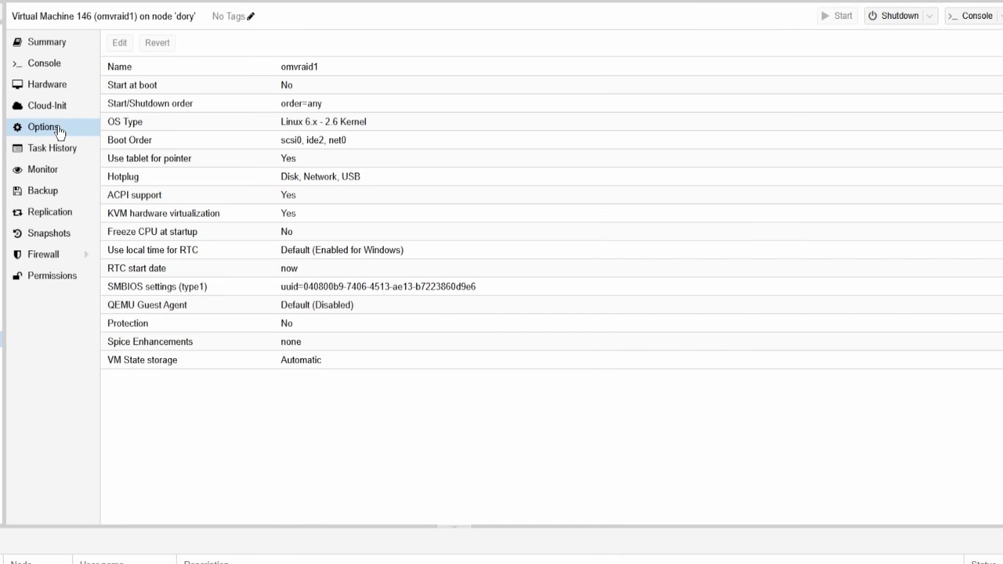
{"action": "left_click", "coordinate": [58, 87]}
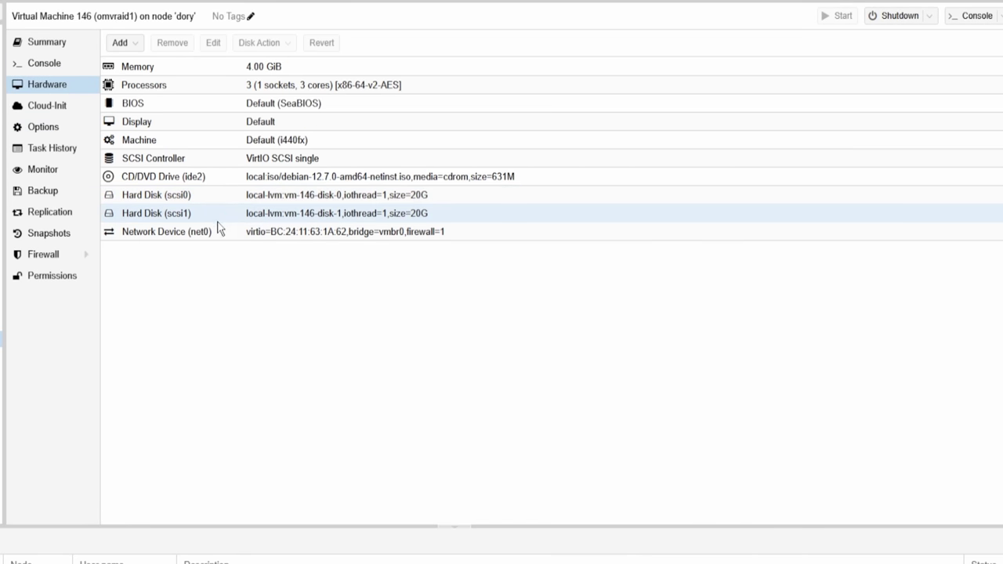
{"action": "double_click", "coordinate": [251, 175]}
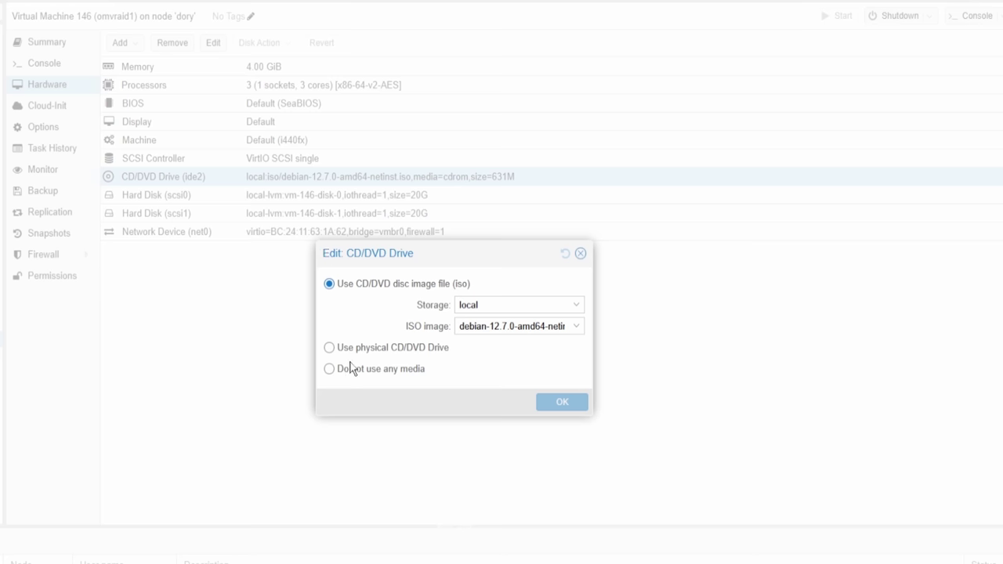
{"action": "left_click", "coordinate": [329, 369]}
{"action": "left_click", "coordinate": [572, 404]}
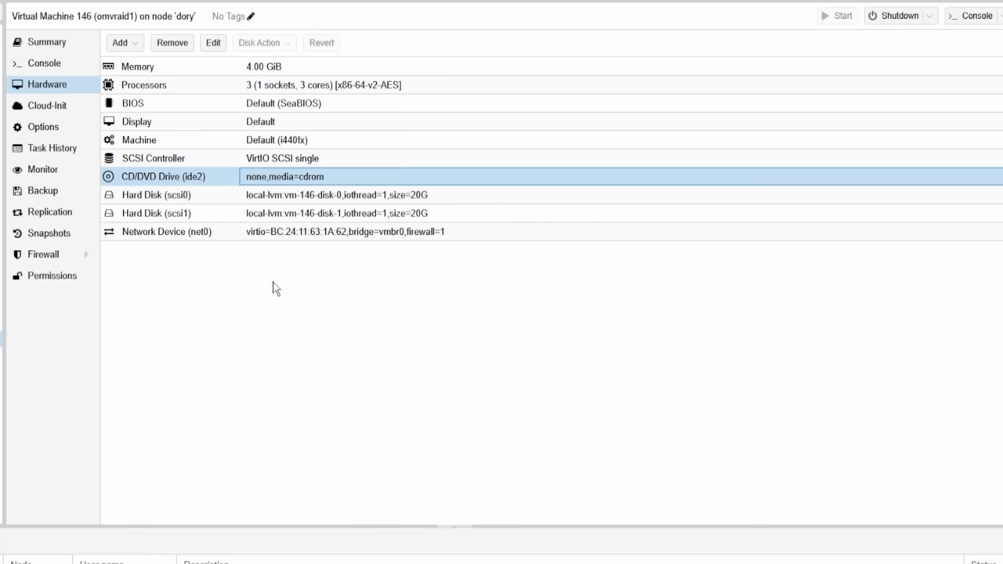
{"action": "left_click", "coordinate": [55, 67]}
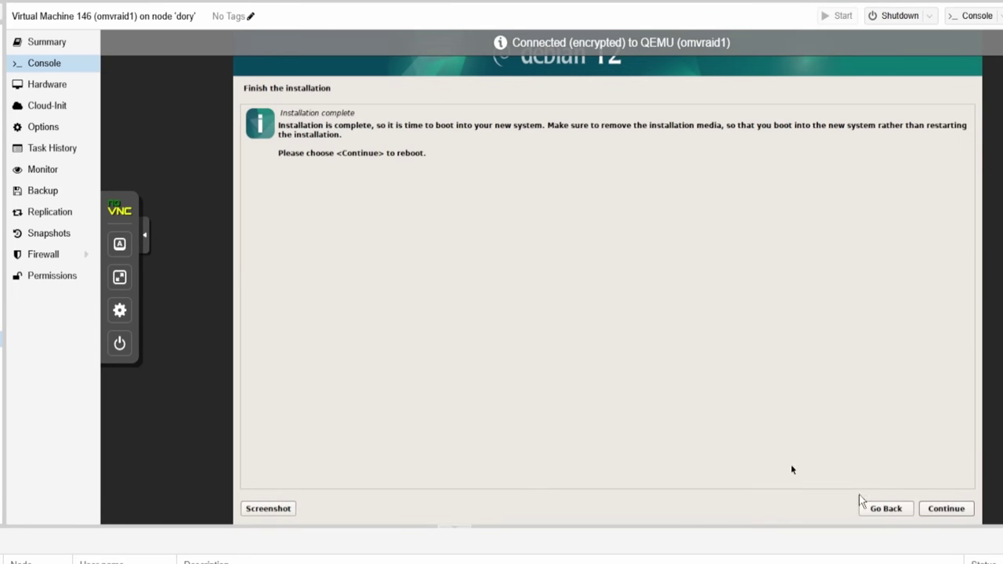
Continue past Installation complete so the VM reboots, then switch to the openmediavault docs tab.
{"action": "left_click", "coordinate": [933, 509]}
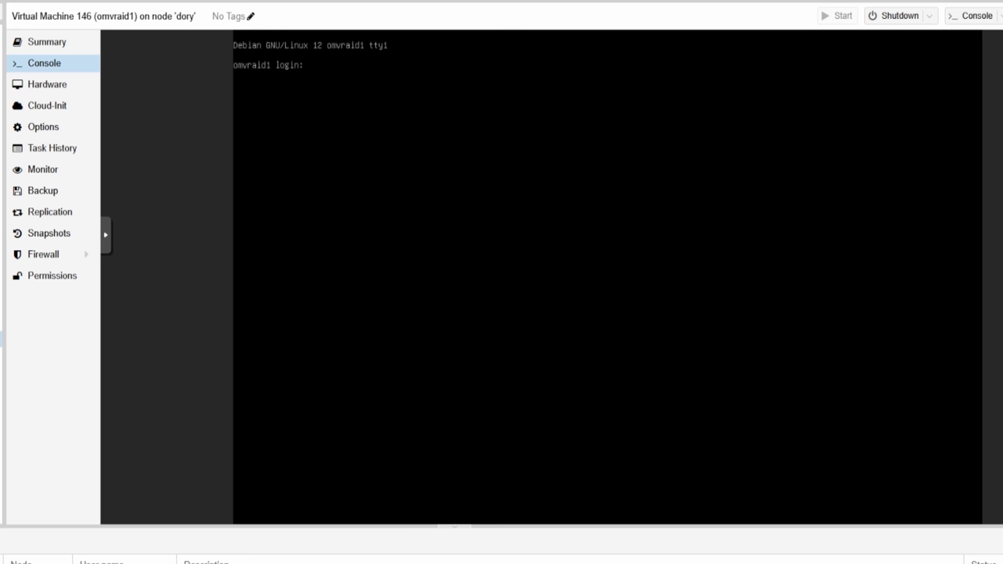
{"action": "left_click", "coordinate": [266, 8]}
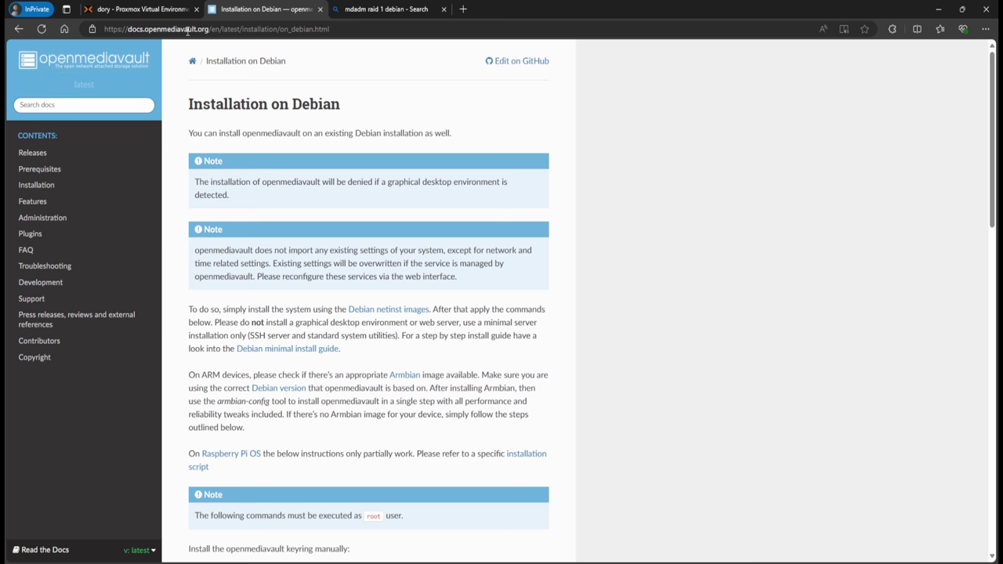
Scroll through the Installation on Debian page's keyring, repository and package commands, then back up.
{"action": "scroll", "coordinate": [371, 342], "scroll_direction": "down", "scroll_amount": 3}
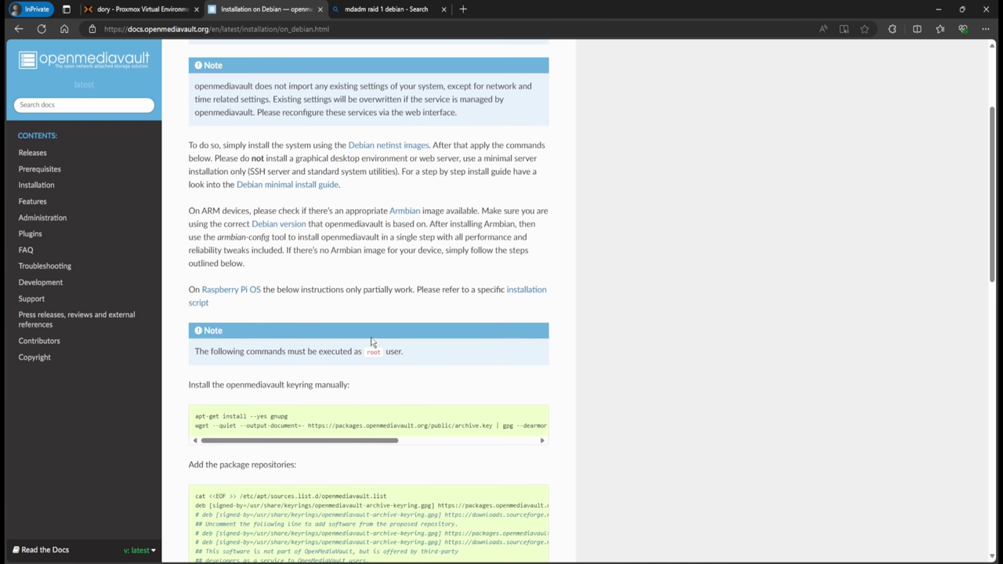
{"action": "scroll", "coordinate": [372, 328], "scroll_direction": "down", "scroll_amount": 3}
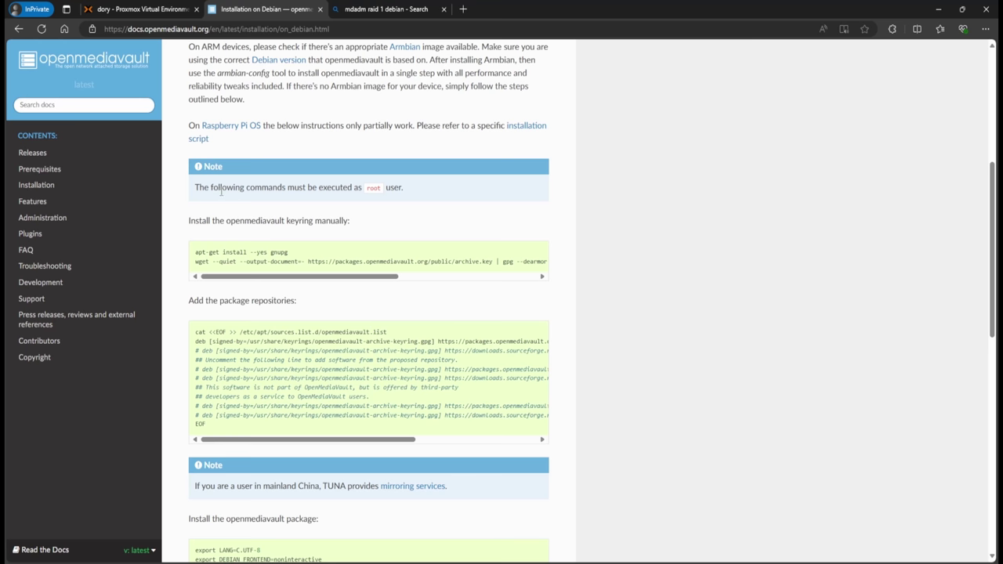
{"action": "scroll", "coordinate": [218, 259], "scroll_direction": "down", "scroll_amount": 6}
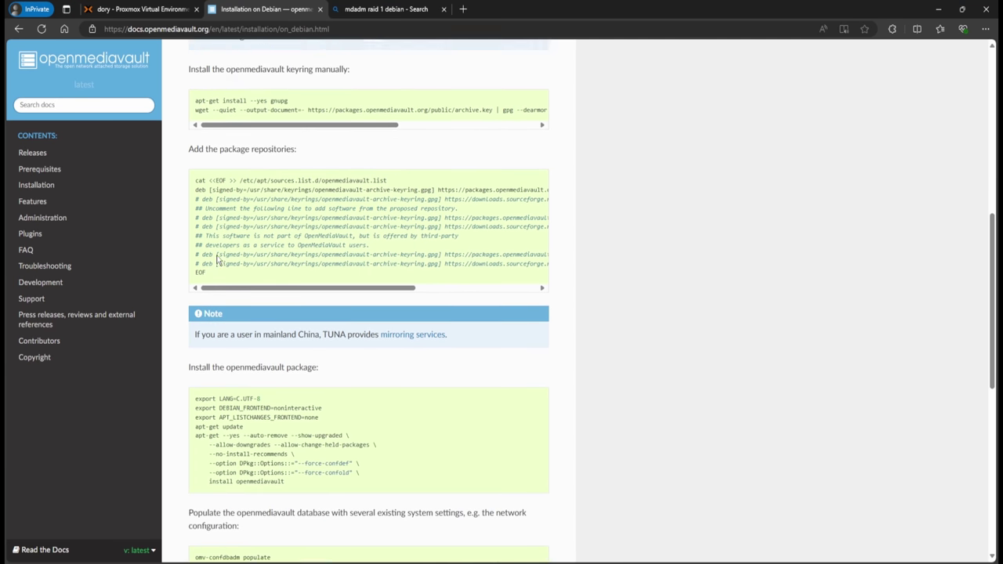
{"action": "scroll", "coordinate": [309, 382], "scroll_direction": "down", "scroll_amount": 1}
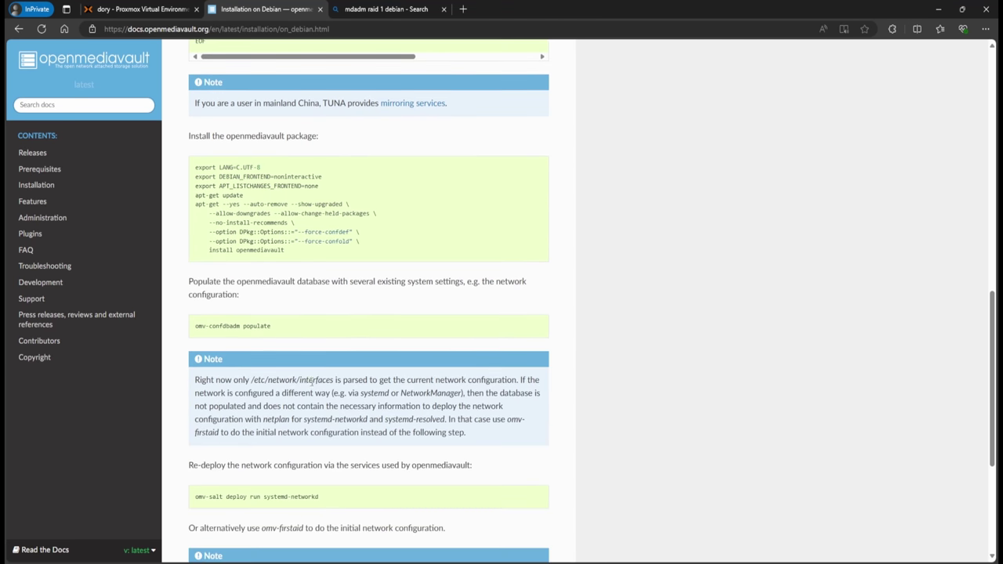
{"action": "scroll", "coordinate": [311, 379], "scroll_direction": "down", "scroll_amount": 3}
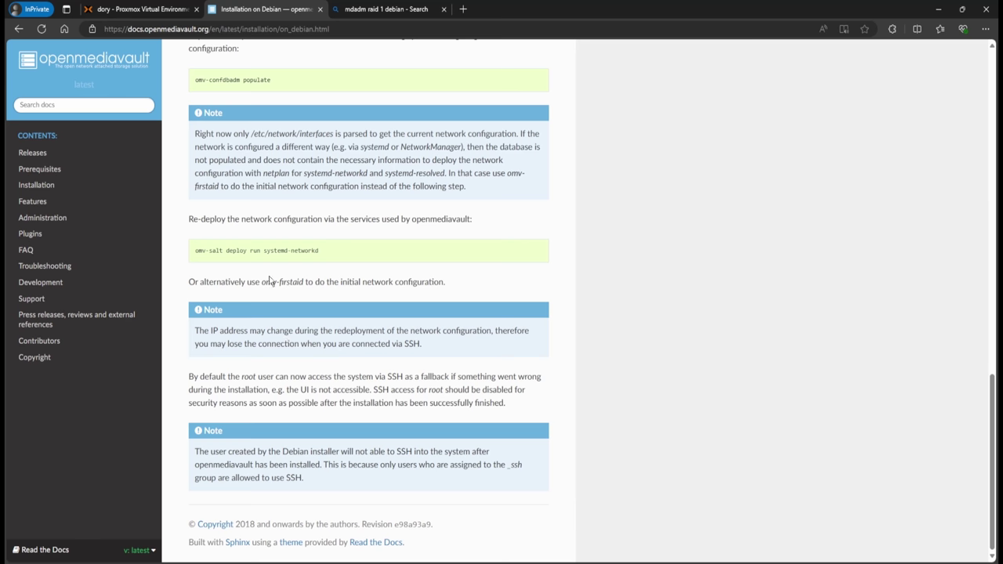
{"action": "scroll", "coordinate": [274, 274], "scroll_direction": "up", "scroll_amount": 1}
{"action": "scroll", "coordinate": [282, 297], "scroll_direction": "up", "scroll_amount": 10}
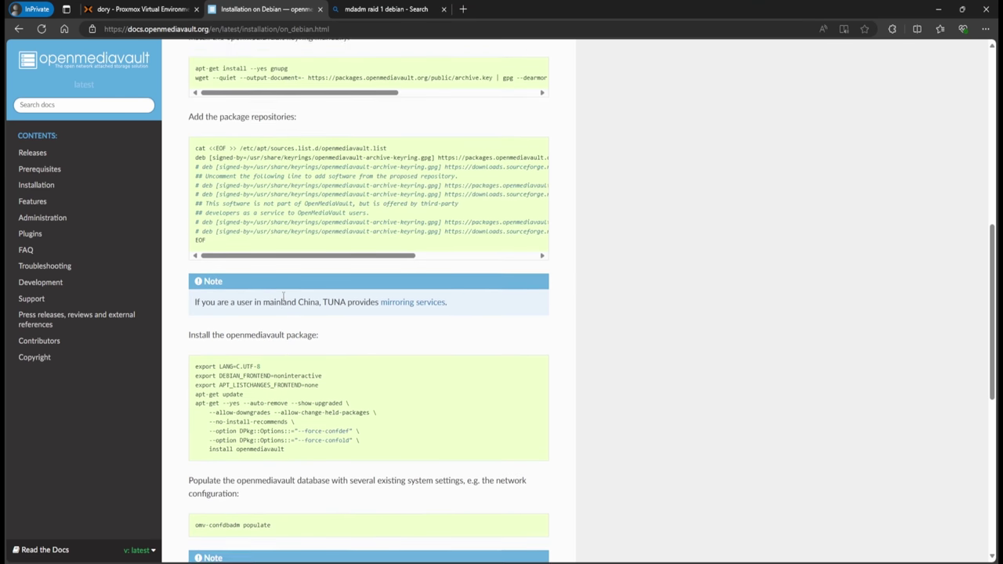
{"action": "scroll", "coordinate": [283, 296], "scroll_direction": "up", "scroll_amount": 3}
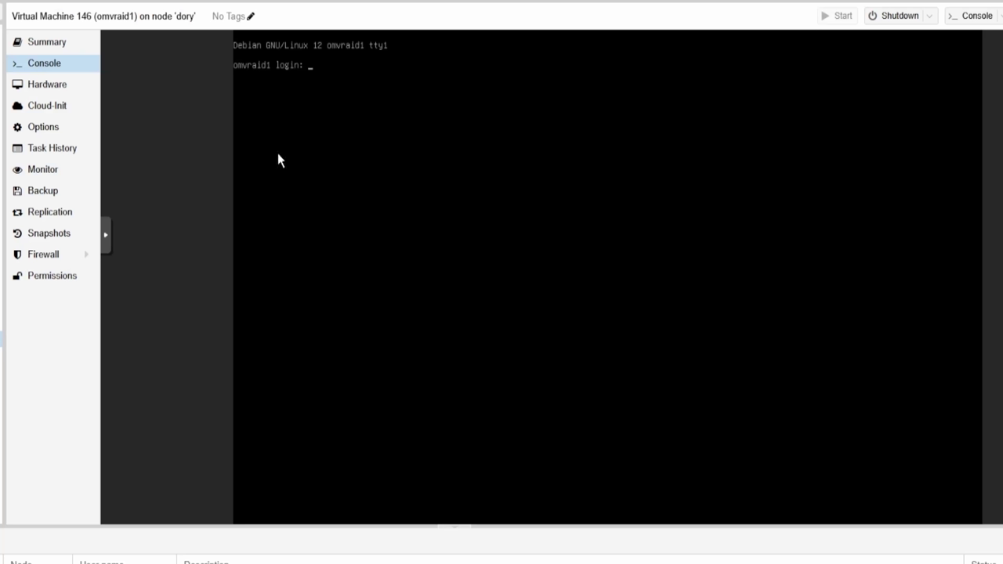
Log into omvraid1 as root with the account password and run 'ip a' to confirm ens18 at 10.0.0.120/24.
{"action": "type", "text": "root"}
{"action": "key", "text": "Return"}
{"action": "key", "text": "Return"}
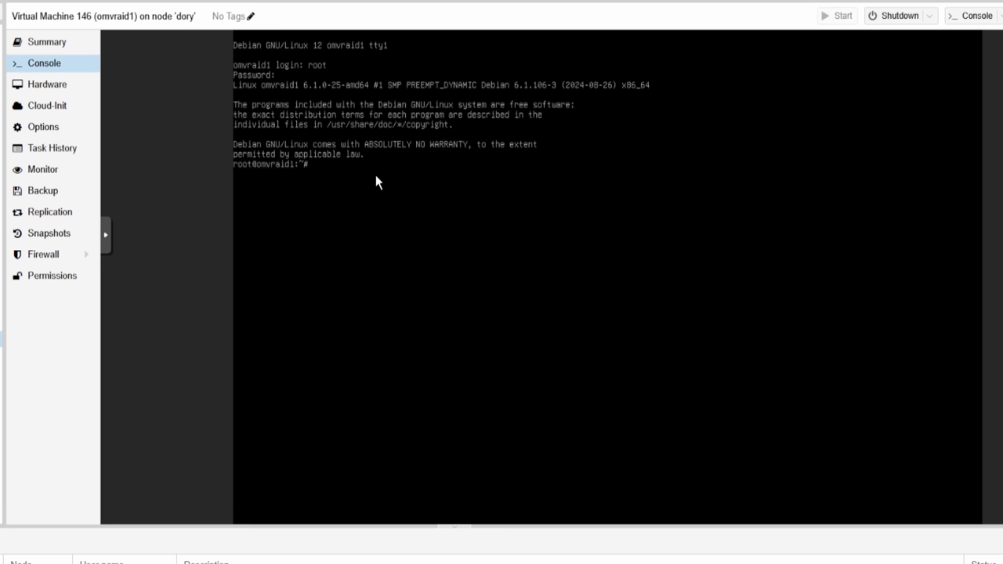
{"action": "type", "text": "ip a"}
{"action": "key", "text": "Return"}
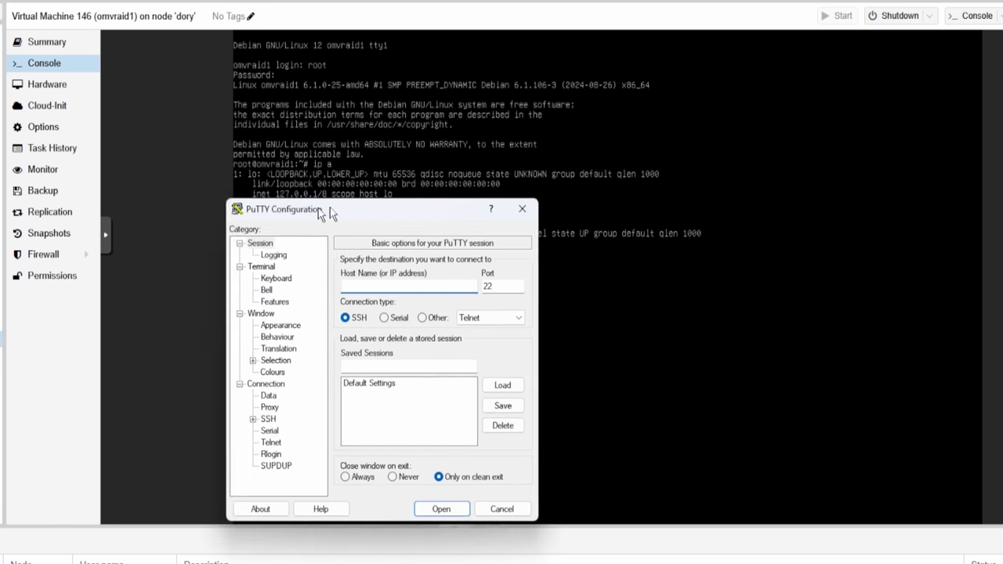
{"action": "left_click_drag", "start_coordinate": [330, 208], "coordinate": [372, 138]}
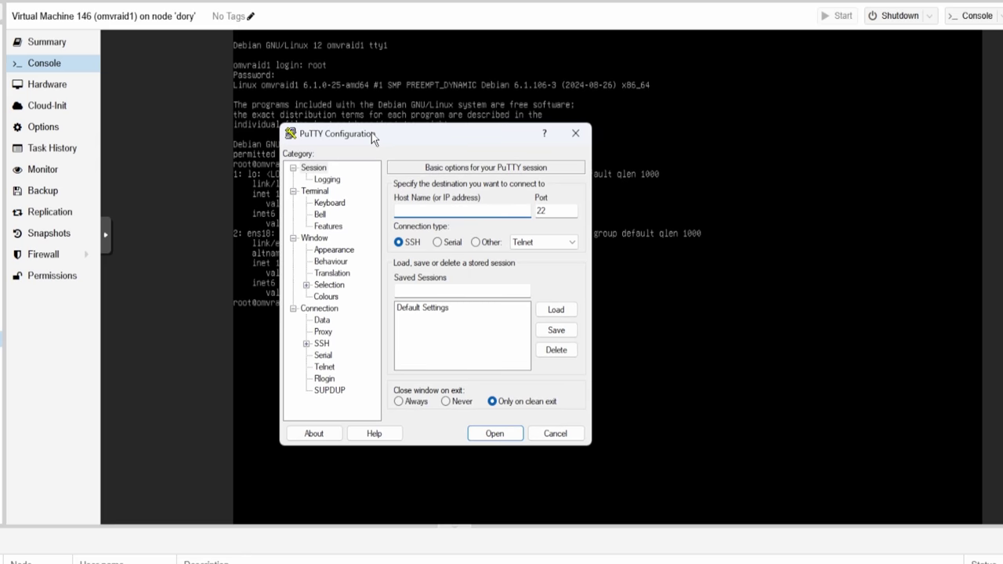
{"action": "type", "text": "root@10.0.0.120"}
{"action": "key", "text": "Return"}
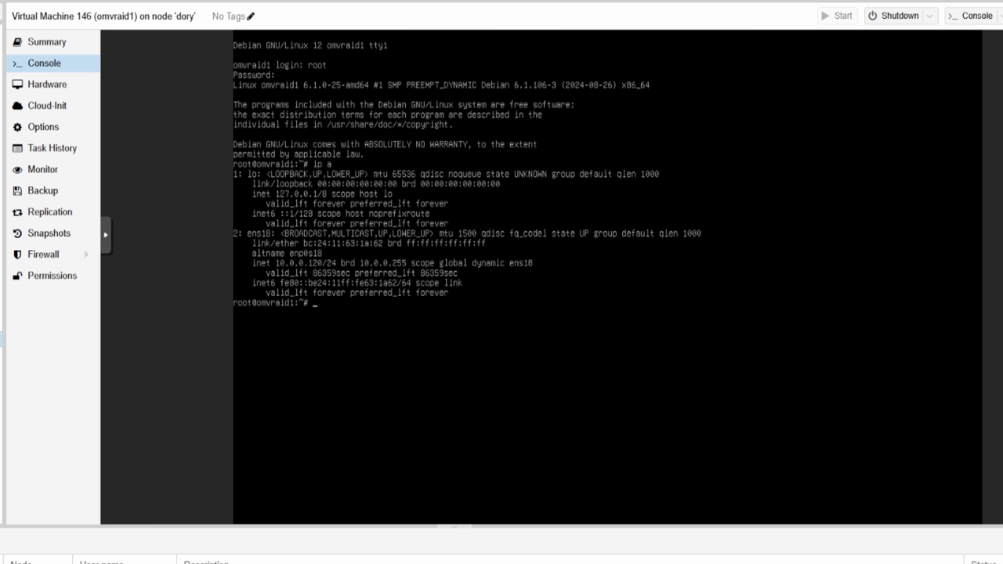
Copy the login address from the session, then run 'su -' to start becoming root.
{"action": "left_click_drag", "start_coordinate": [511, 123], "coordinate": [497, 60]}
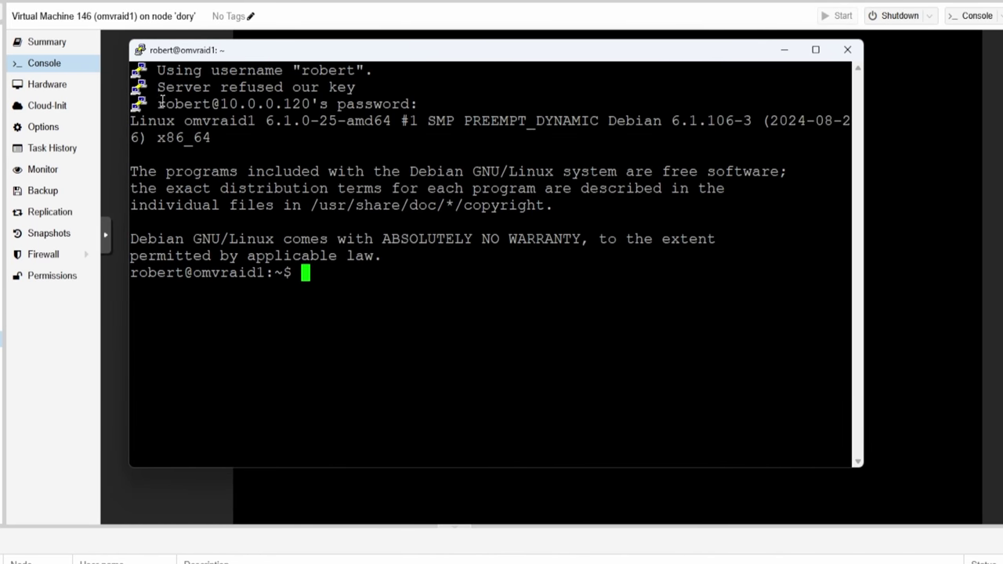
{"action": "left_click_drag", "start_coordinate": [160, 102], "coordinate": [310, 105]}
{"action": "left_click", "coordinate": [325, 274]}
{"action": "type", "text": "su -"}
{"action": "key", "text": "Return"}
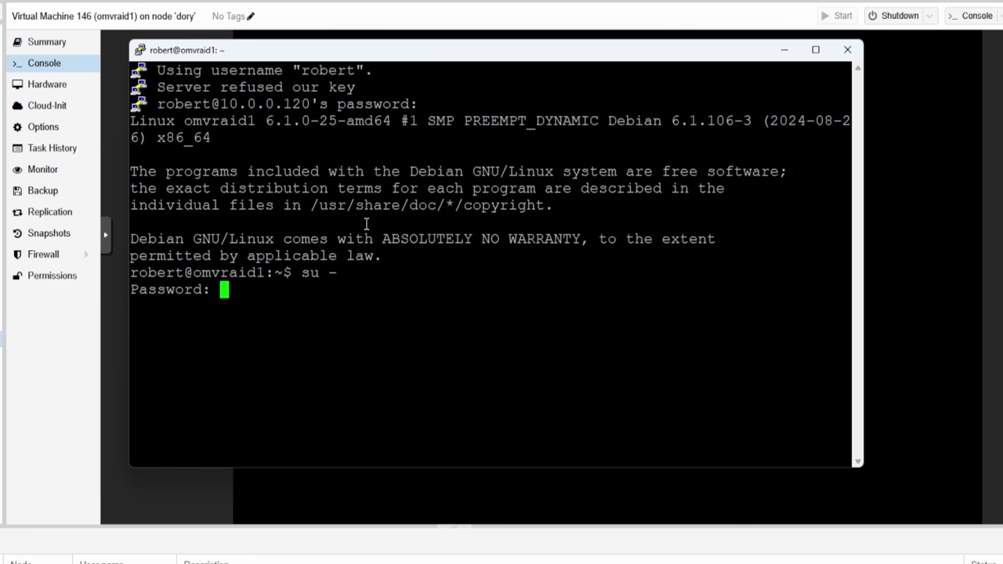
As root, install gnupg with the openmediavault keyring and write the sandworm repositories to openmediavault.list.
{"action": "key", "text": "Return"}
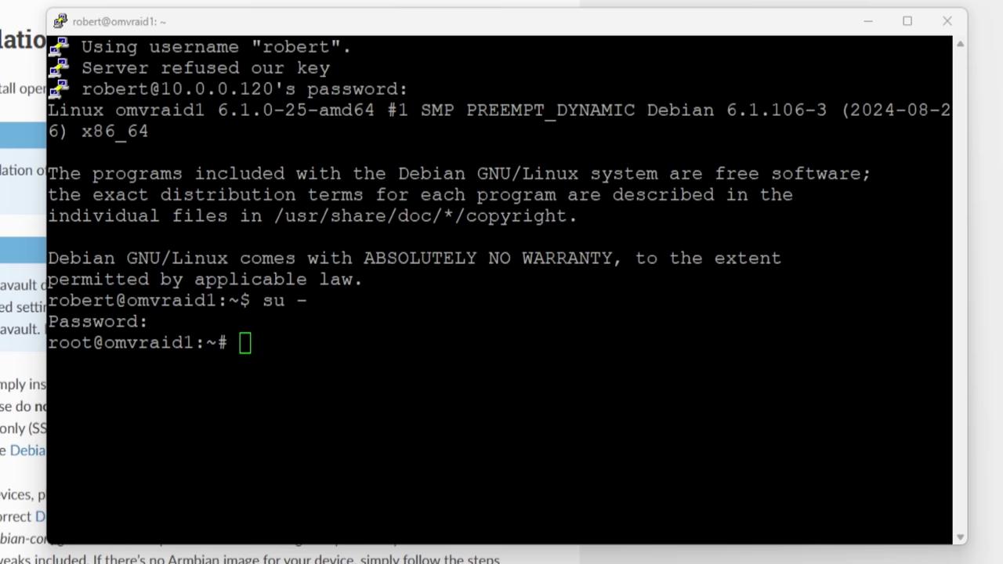
{"action": "type", "text": "apt-get install --yes gnupg wget --quiet --output-document=- https://packages.openmediavault.org/public/archive.key | gpg --dearmor --yes --output \"/usr/share/keyrings/openmediavault-archive-keyring.gpg\""}
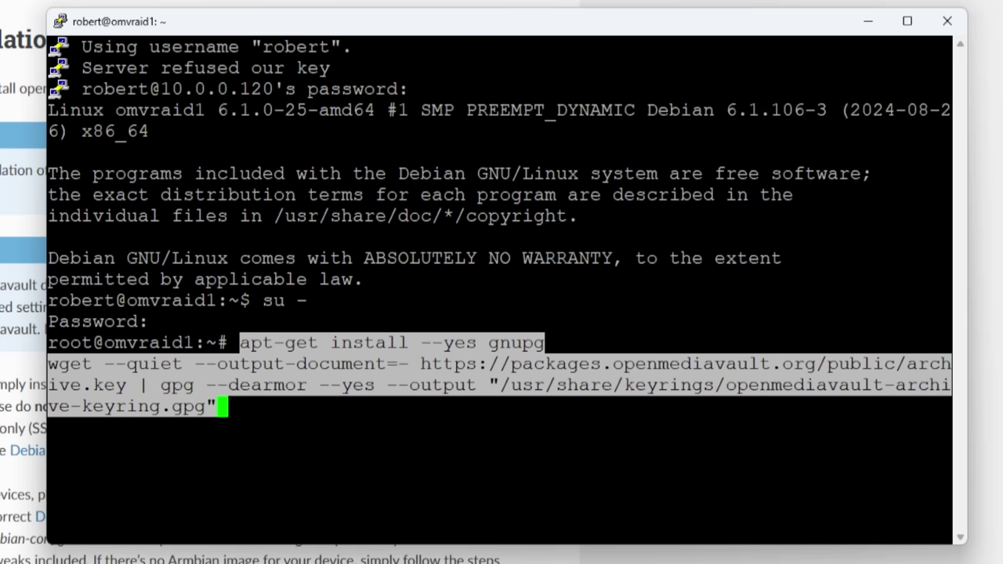
{"action": "key", "text": "Return"}
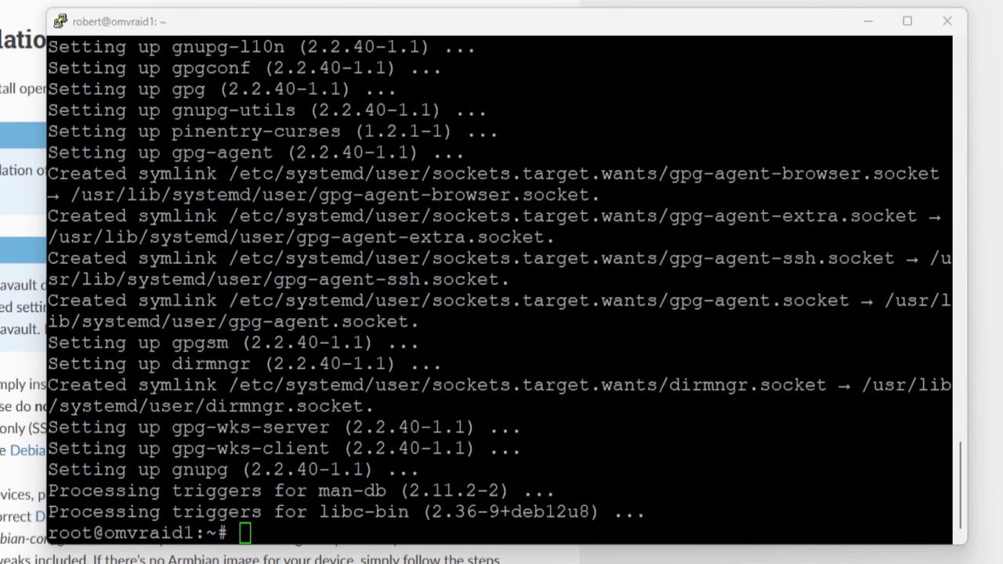
{"action": "right_click", "coordinate": [259, 531]}
{"action": "key", "text": "Return"}
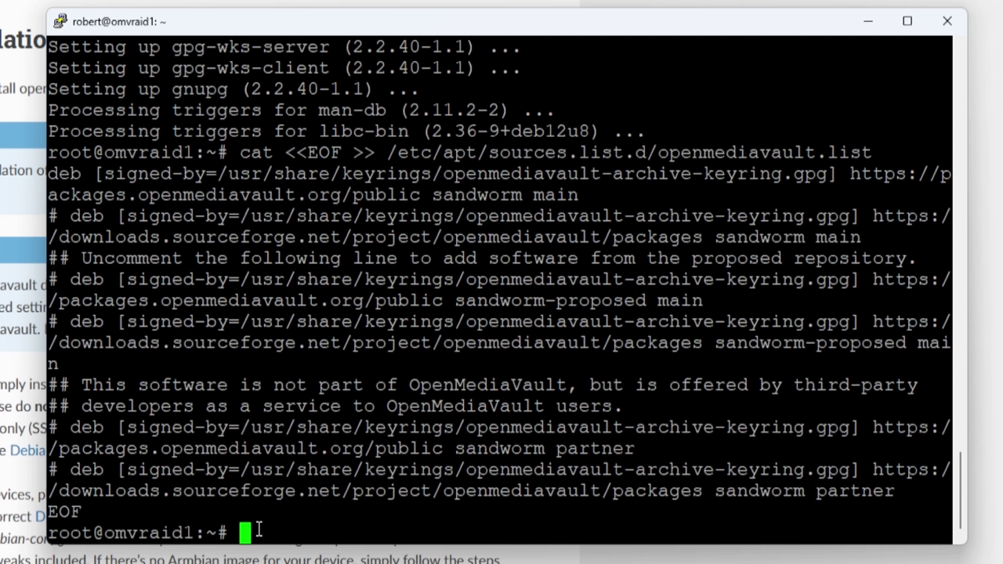
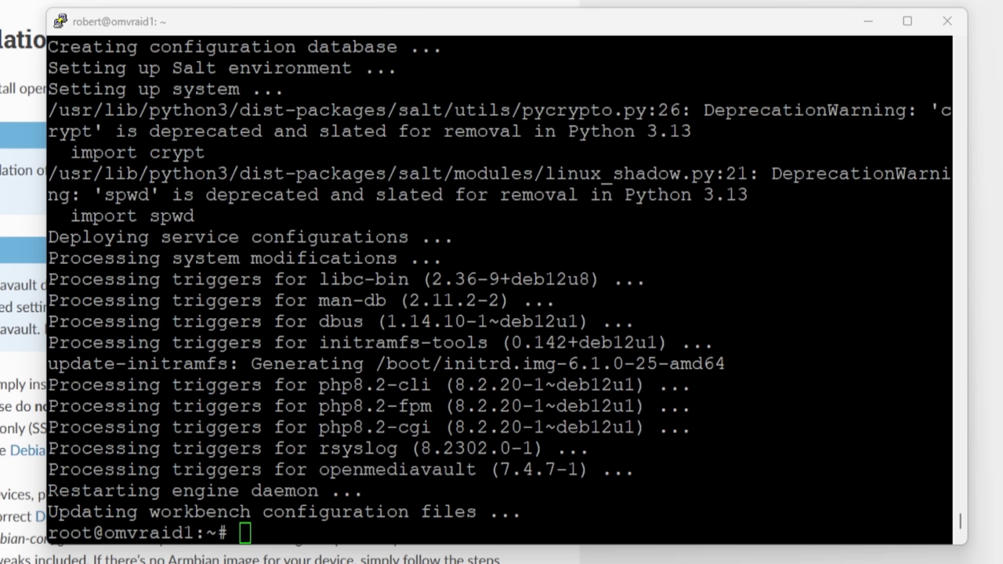
Populate the configuration database with omv-confdbadm and launch omv-firstaid.
{"action": "type", "text": "omv-confdbadm populate"}
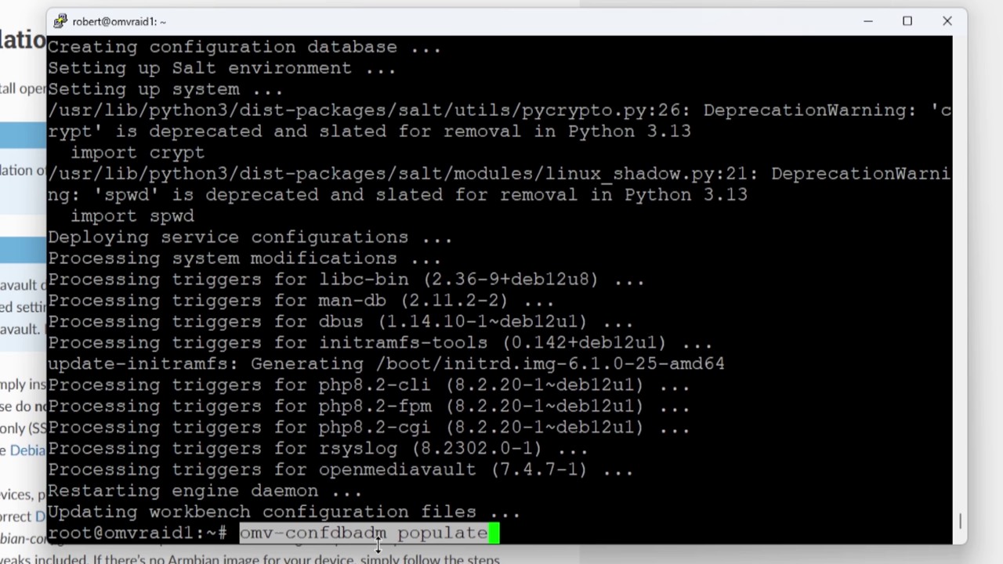
{"action": "key", "text": "Return"}
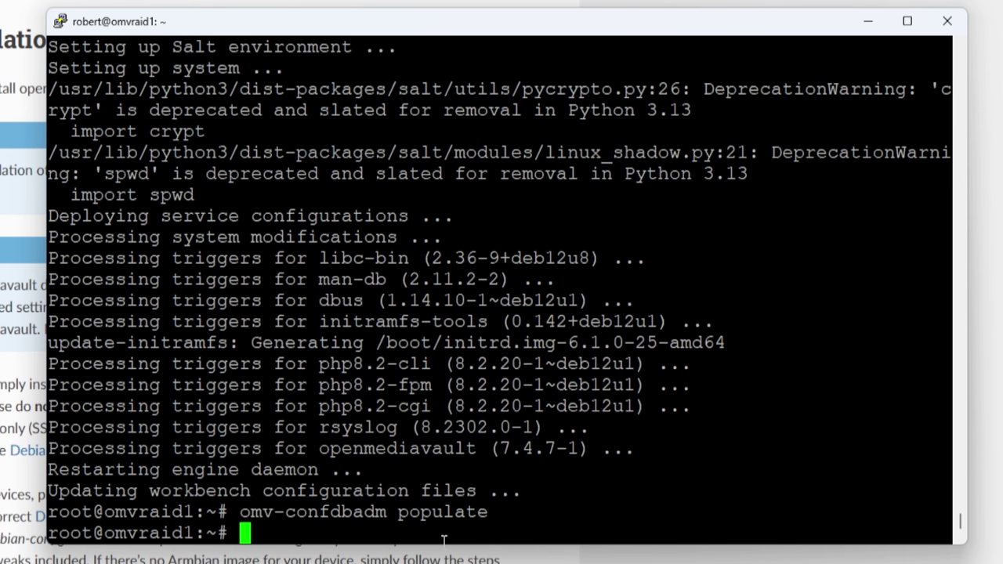
{"action": "type", "text": "omv"}
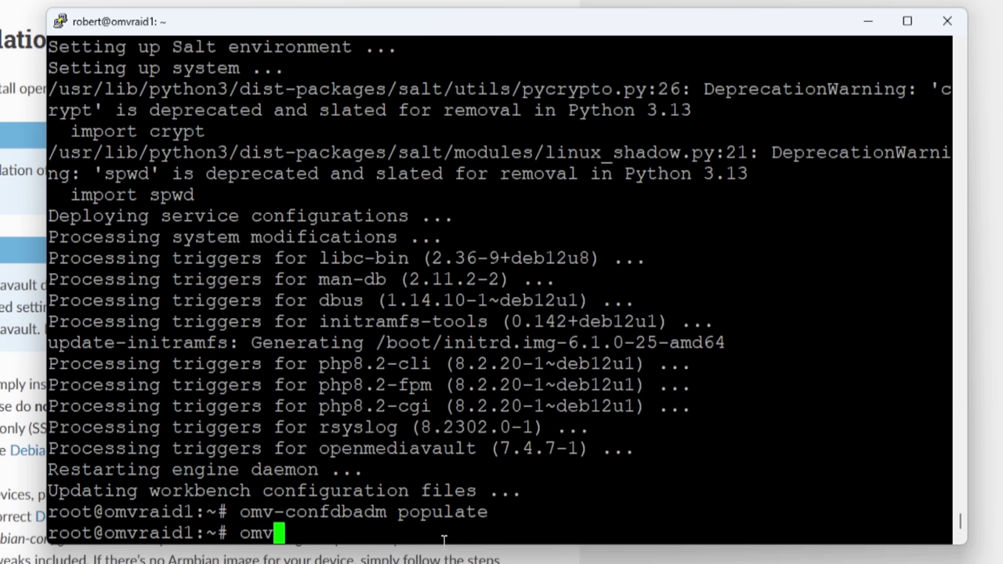
{"action": "type", "text": "-first"}
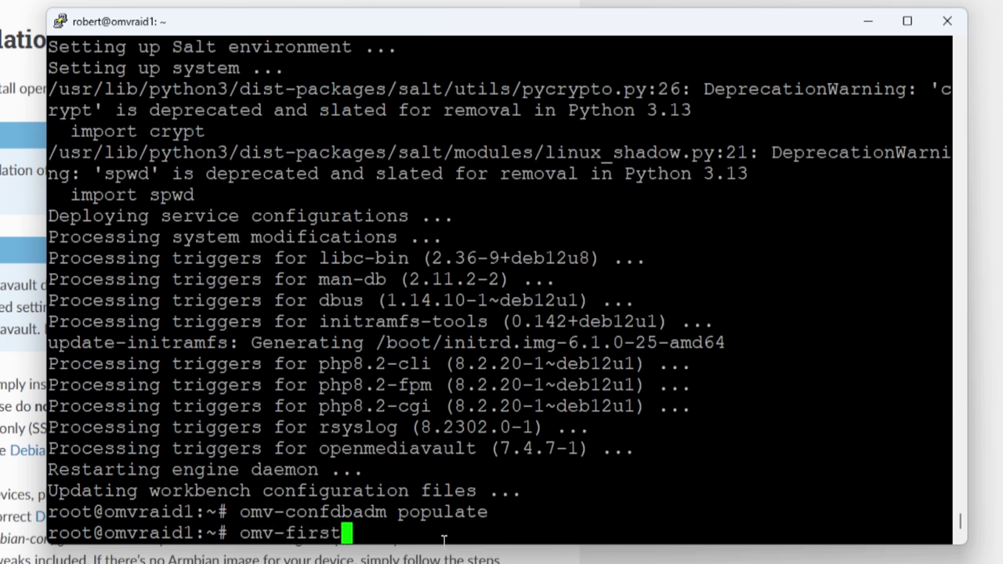
{"action": "type", "text": "aid"}
{"action": "key", "text": "Return"}
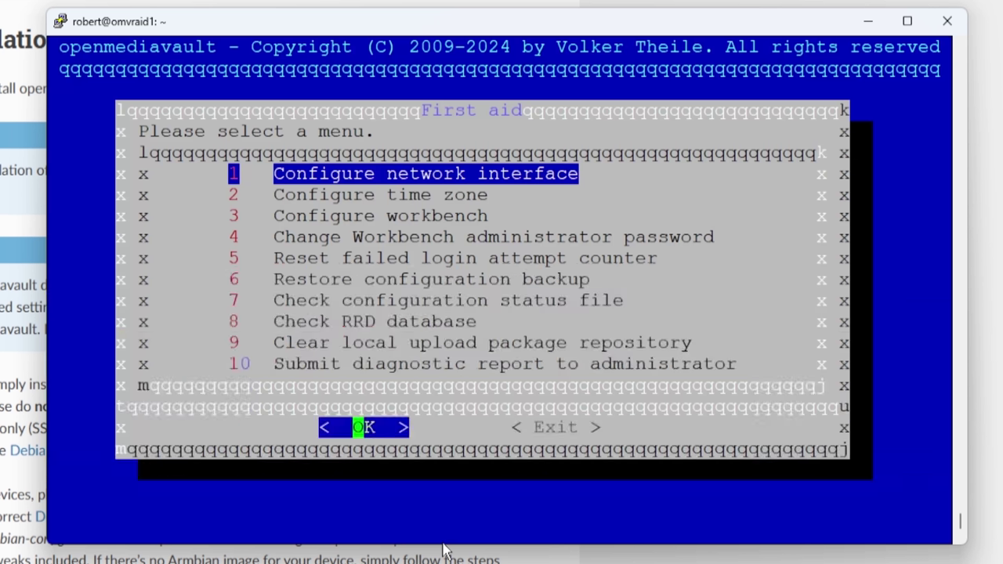
Give ens18 static IPv4 address 10.0.0.46 with netmask 255.255.255.0, DHCP off.
{"action": "key", "text": "Return"}
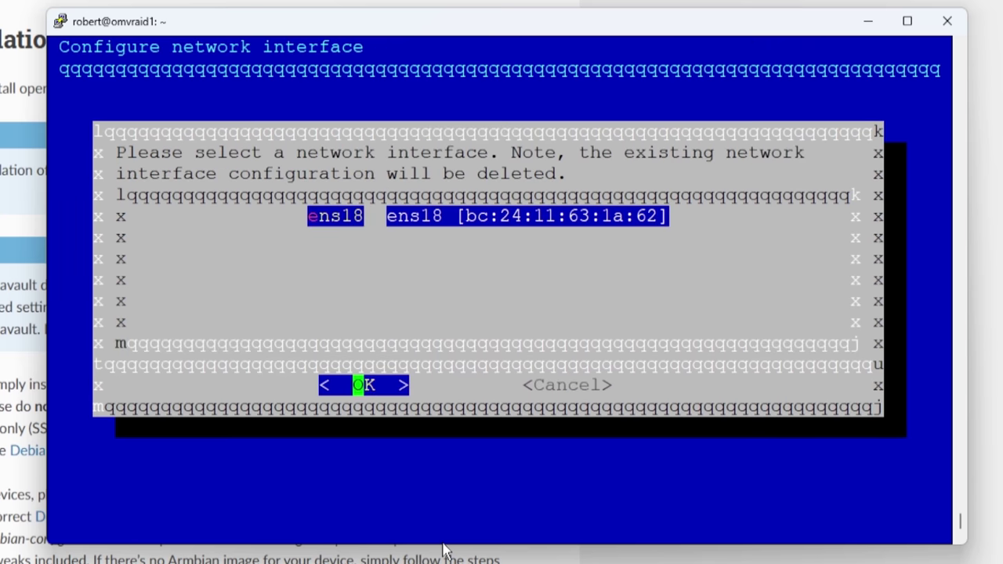
{"action": "key", "text": "Return"}
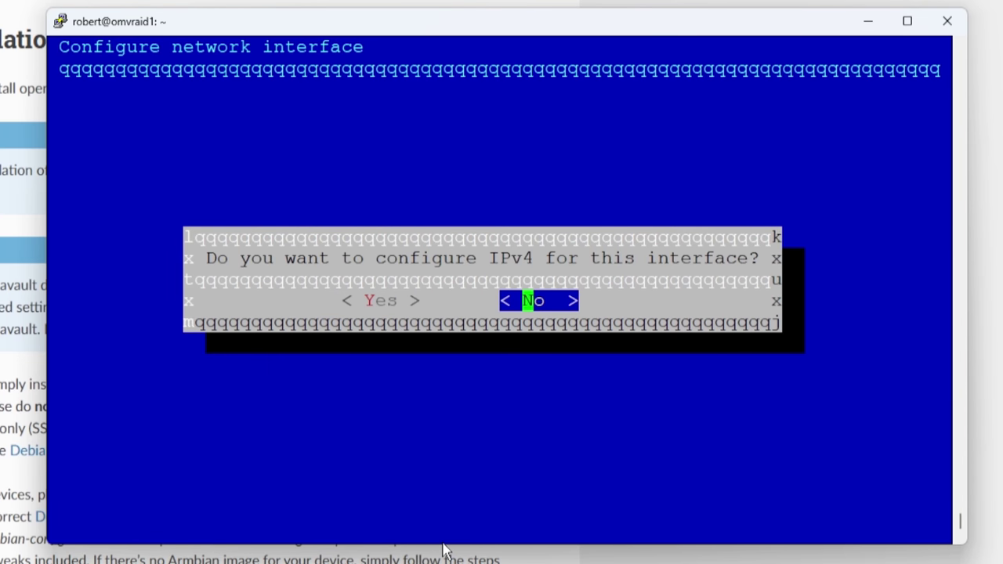
{"action": "key", "text": "Left"}
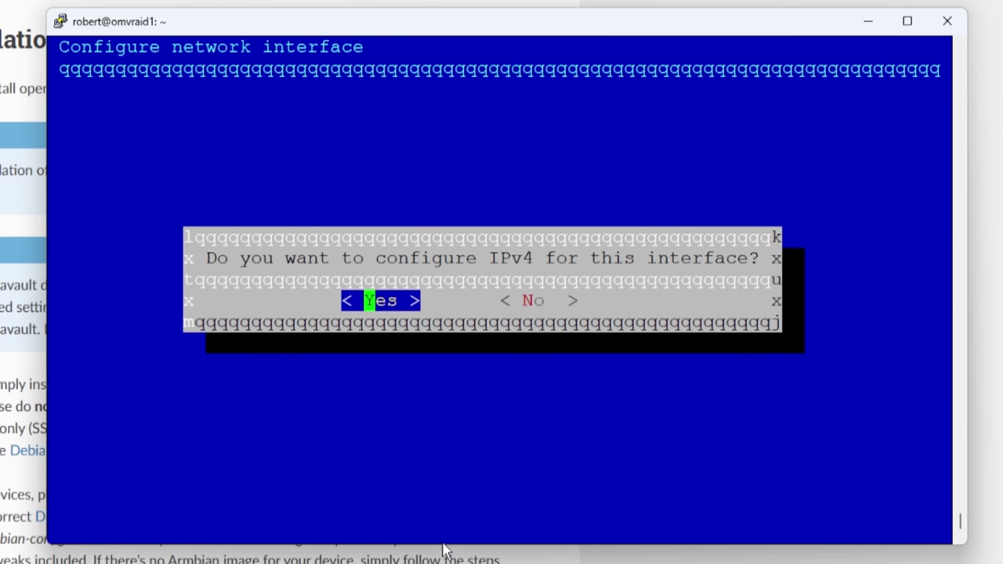
{"action": "key", "text": "Return"}
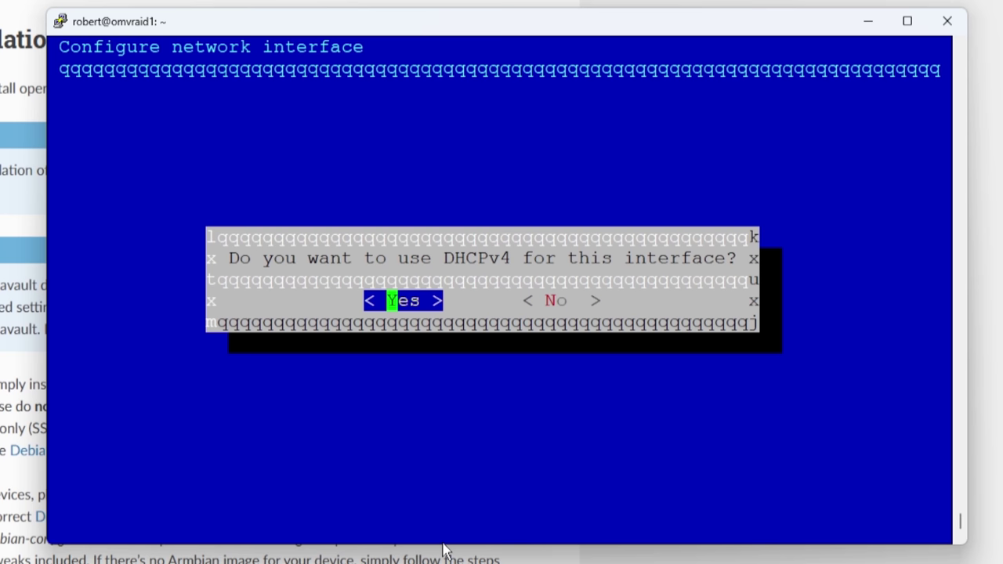
{"action": "key", "text": "Right"}
{"action": "key", "text": "Return"}
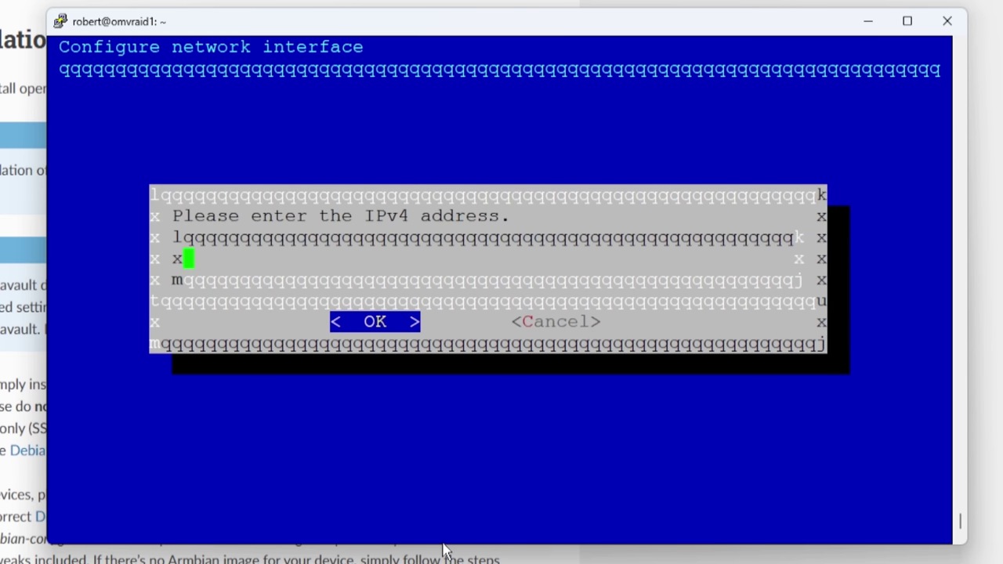
{"action": "type", "text": "10.0.0."}
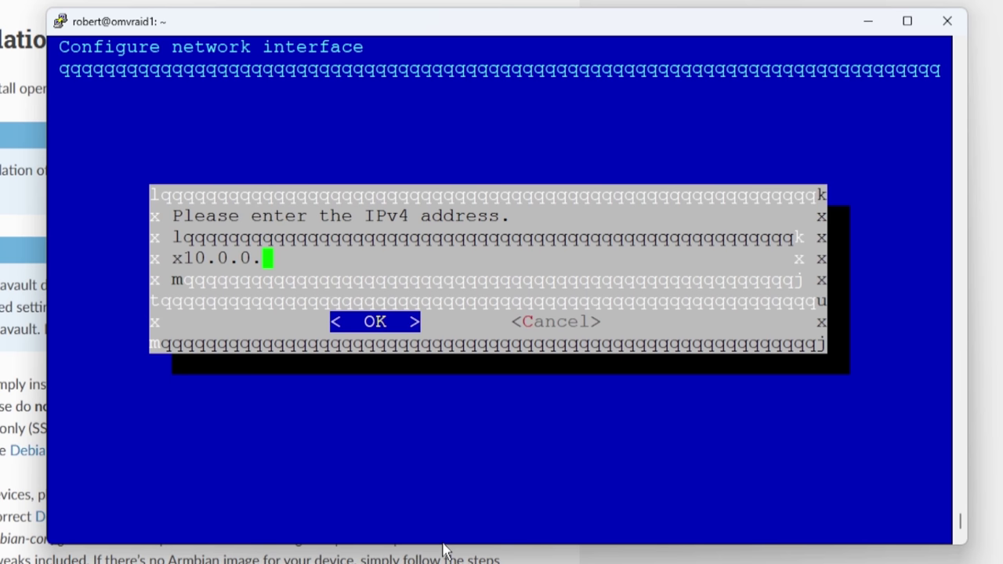
{"action": "type", "text": "46"}
{"action": "key", "text": "Return"}
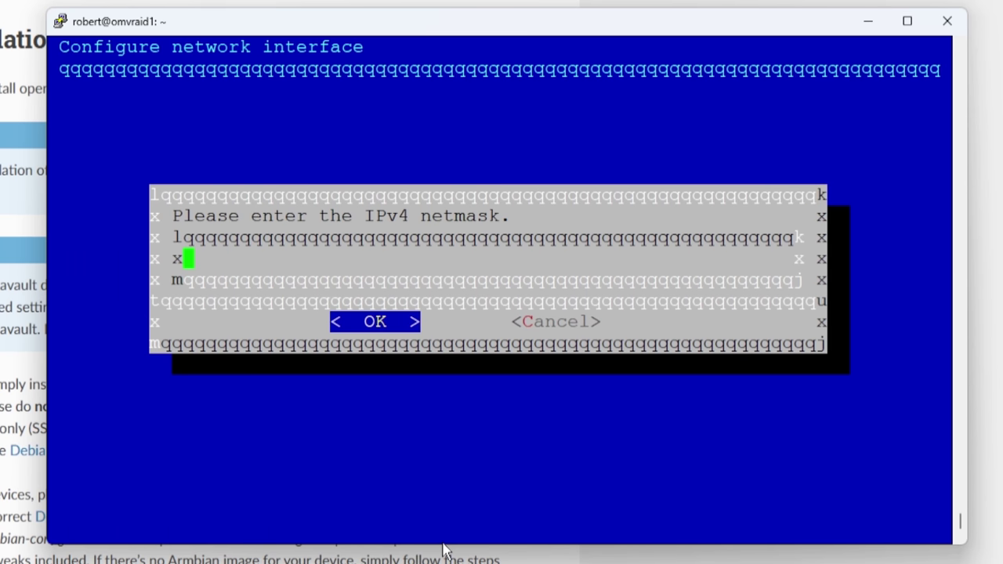
{"action": "type", "text": "255.25"}
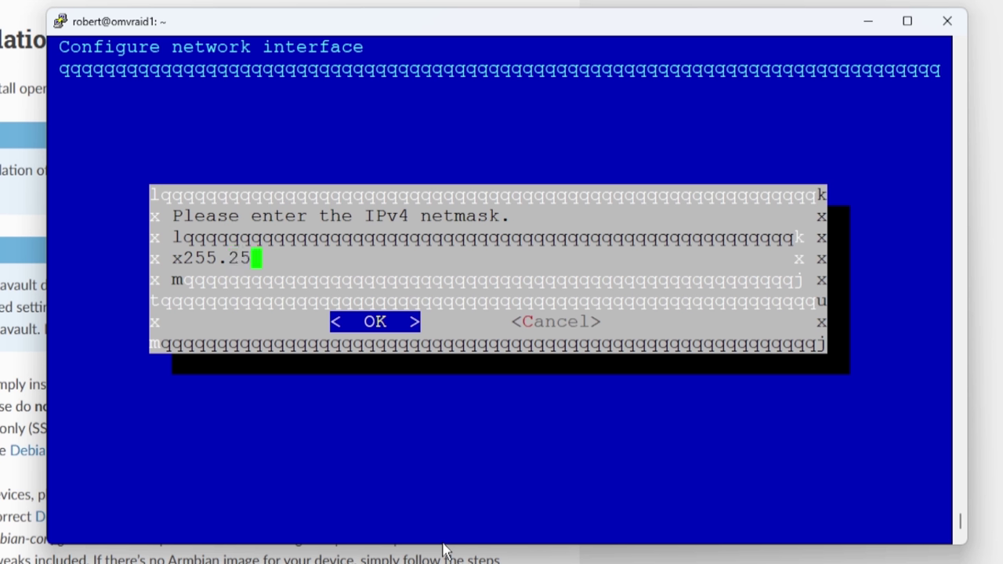
{"action": "type", "text": "5.255.0"}
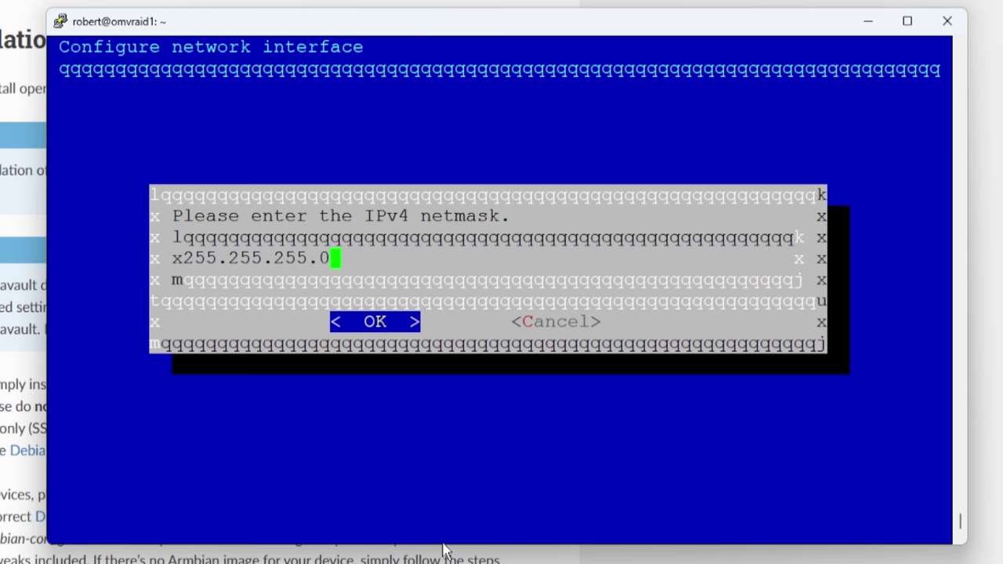
{"action": "key", "text": "Return"}
Set gateway and DNS to 10.0.0.1, declining IPv6 and Wake-on-LAN.
{"action": "type", "text": "10.0.0.01"}
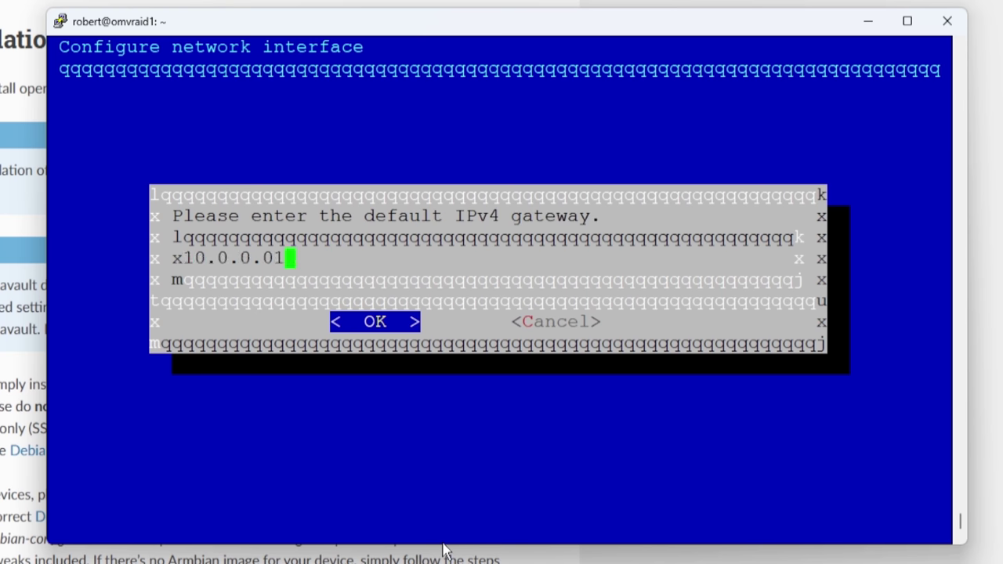
{"action": "key", "text": "Return"}
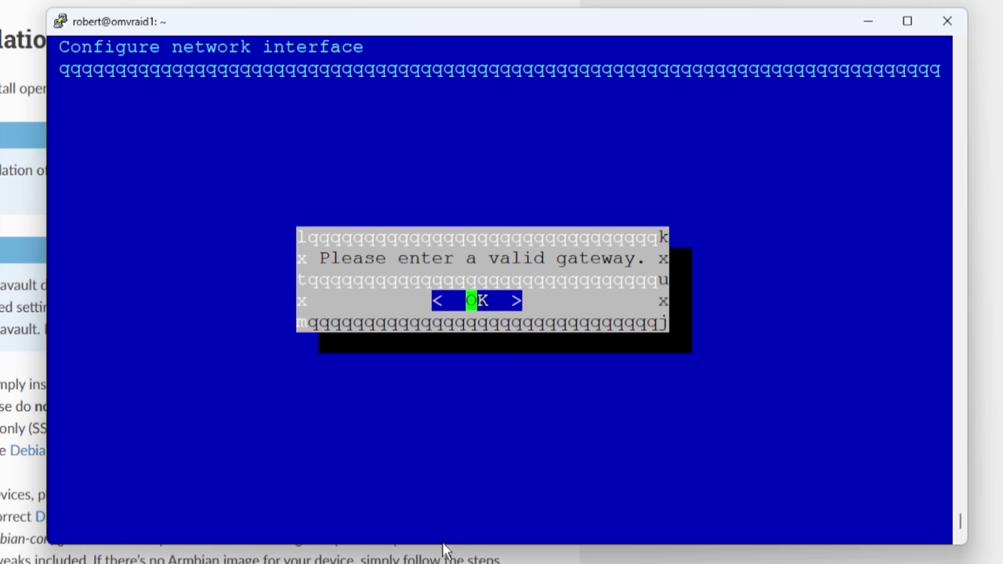
{"action": "key", "text": "Return"}
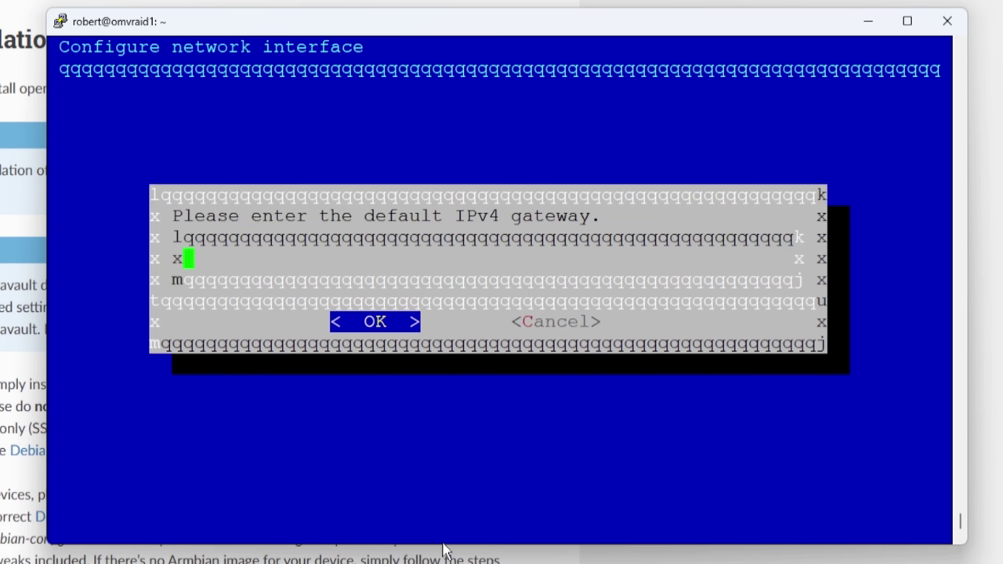
{"action": "type", "text": "10.0.0.1"}
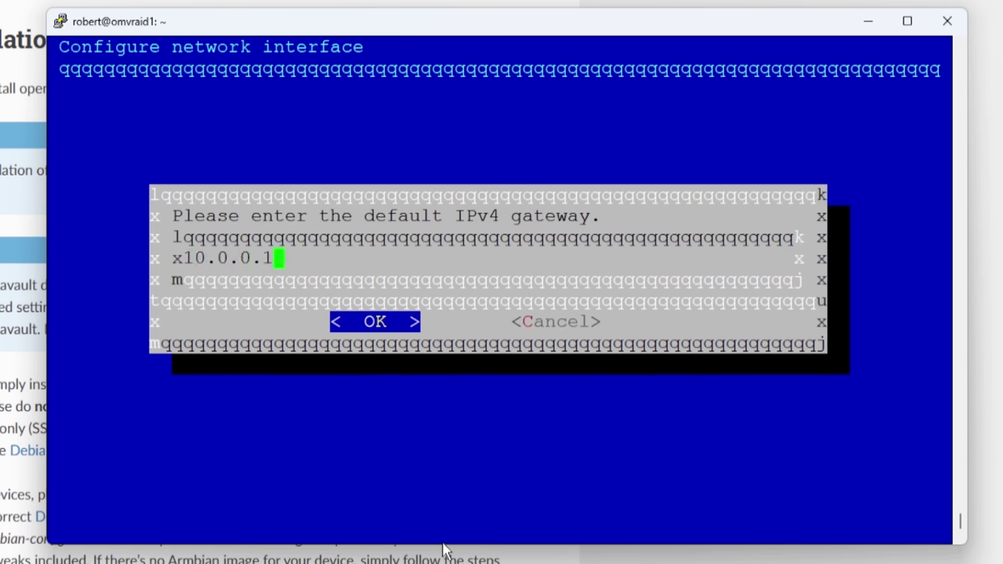
{"action": "key", "text": "Return"}
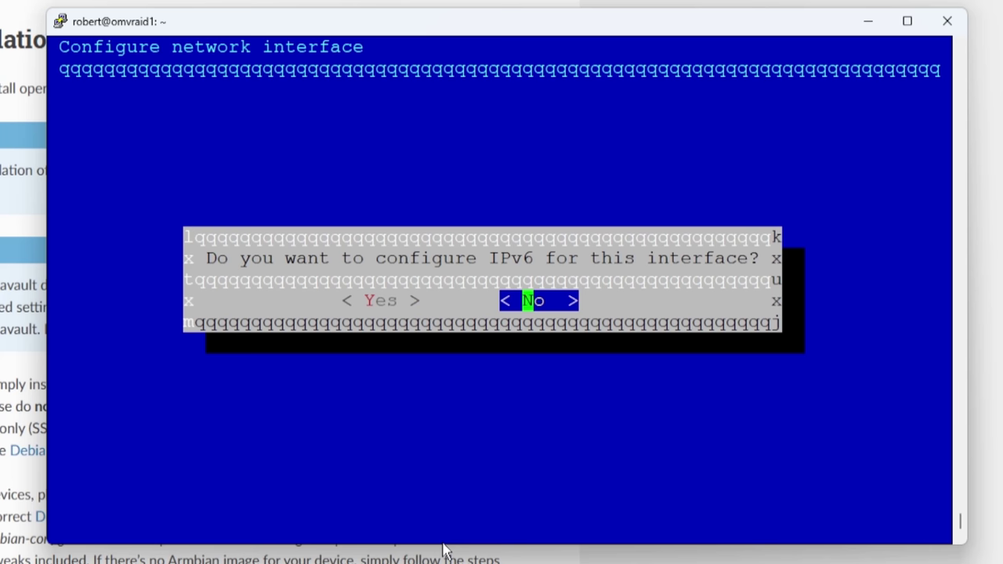
{"action": "key", "text": "Return"}
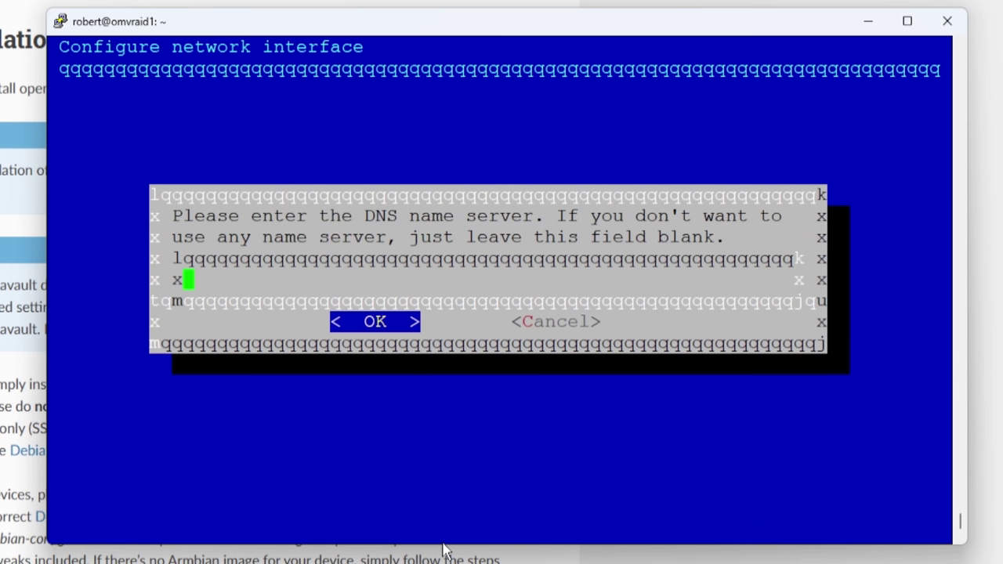
{"action": "type", "text": "10.0.0.1"}
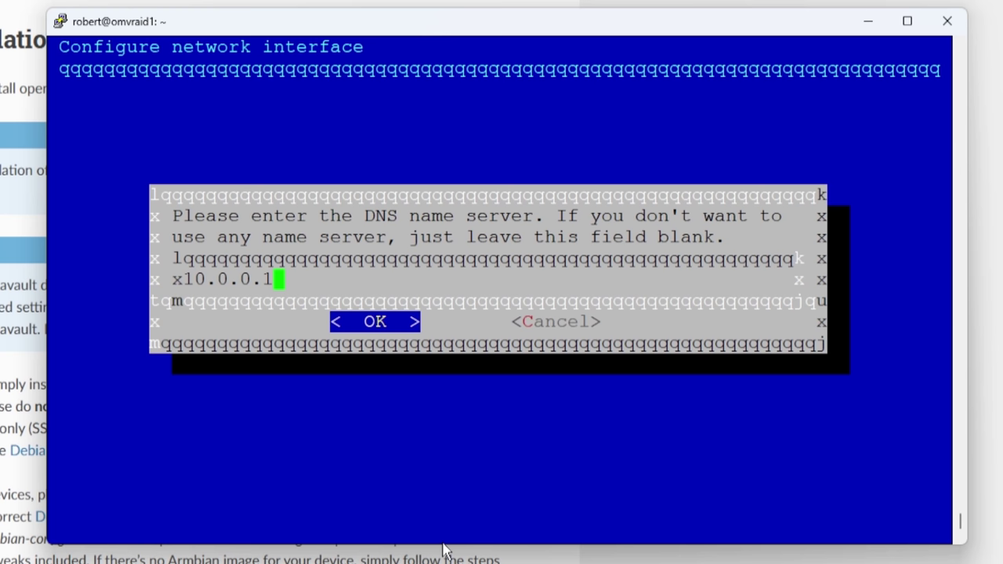
{"action": "key", "text": "Return"}
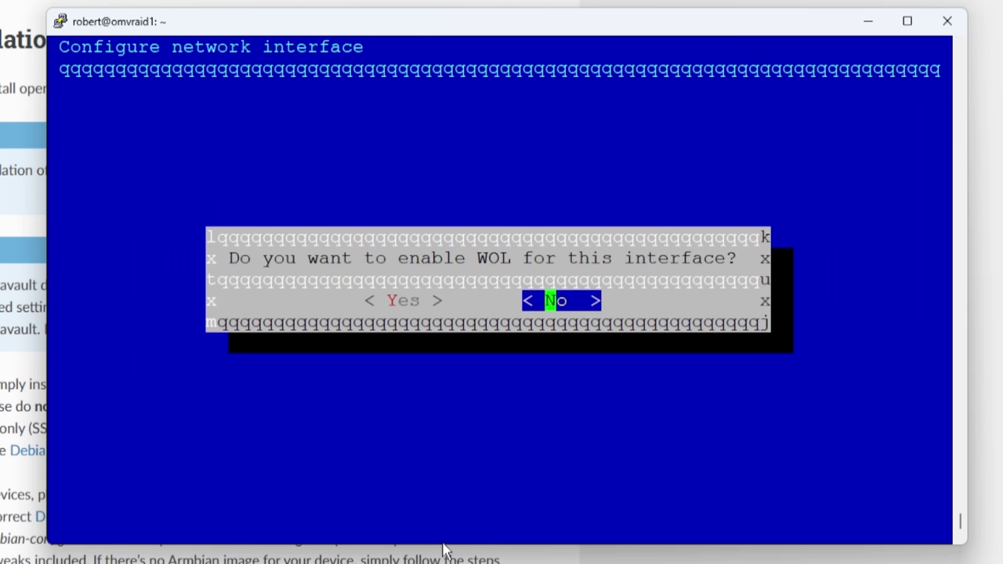
{"action": "key", "text": "Return"}
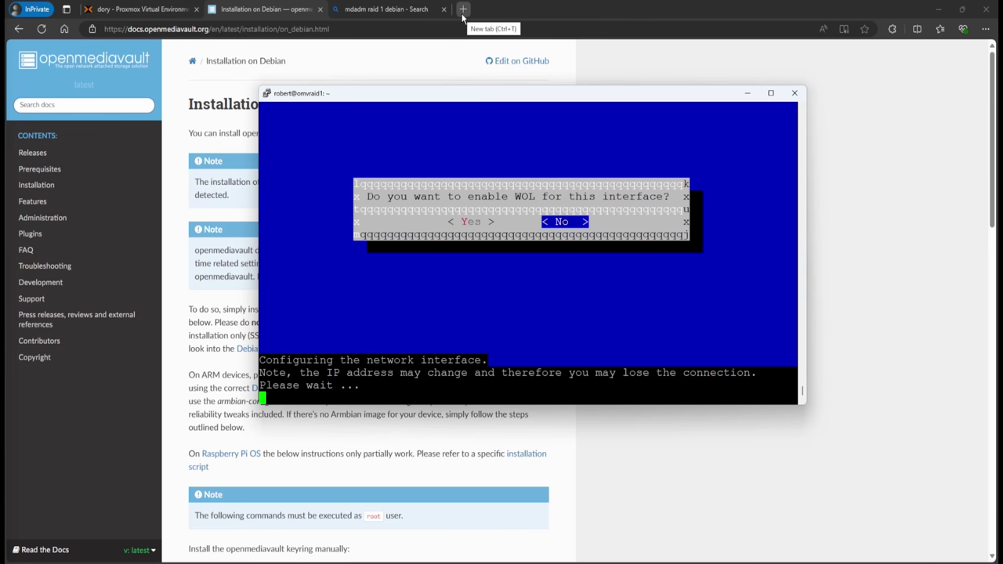
Load 10.0.0.46 in a new private tab and log in with the admin credentials.
{"action": "left_click", "coordinate": [461, 9]}
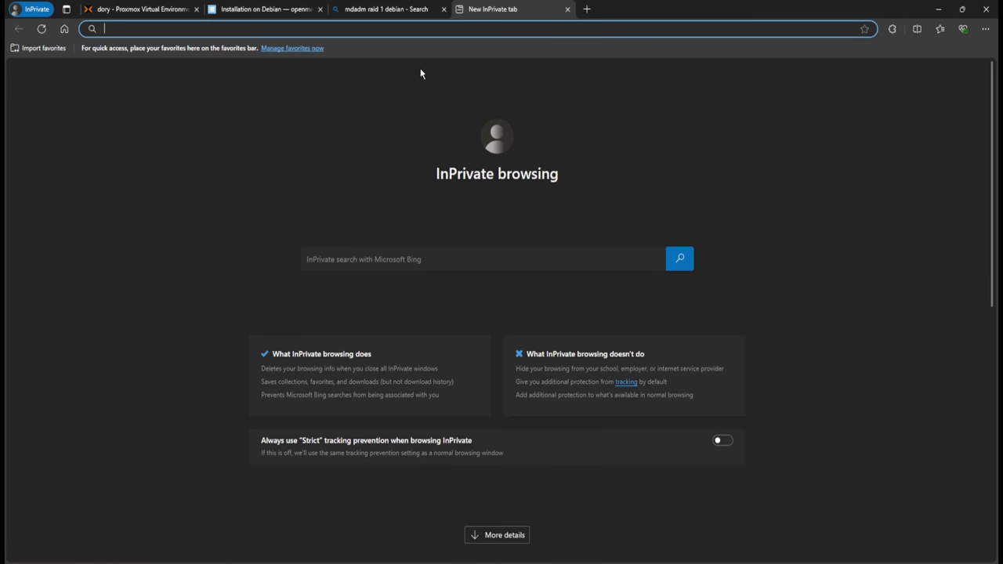
{"action": "type", "text": "10.0.0."}
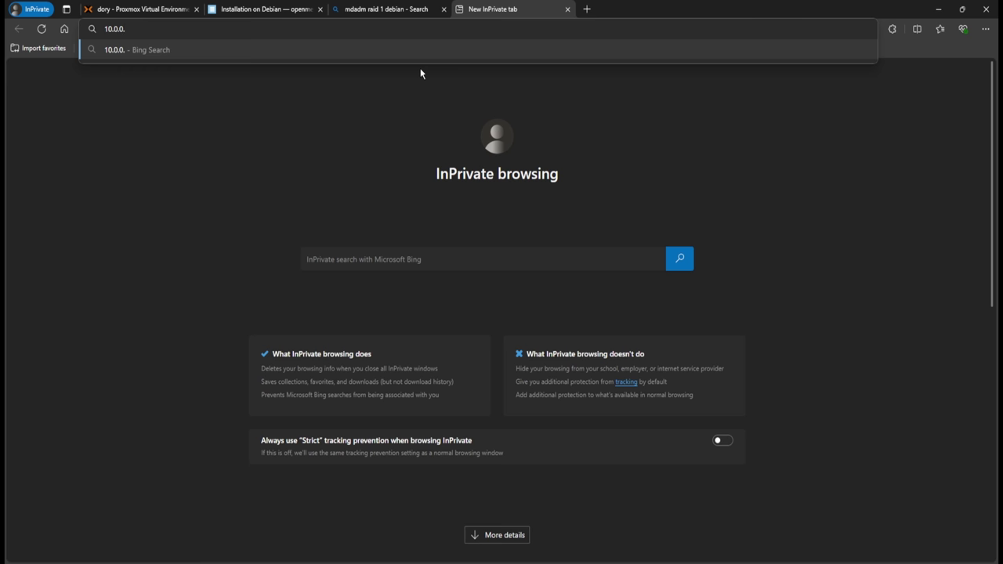
{"action": "type", "text": "46"}
{"action": "key", "text": "Return"}
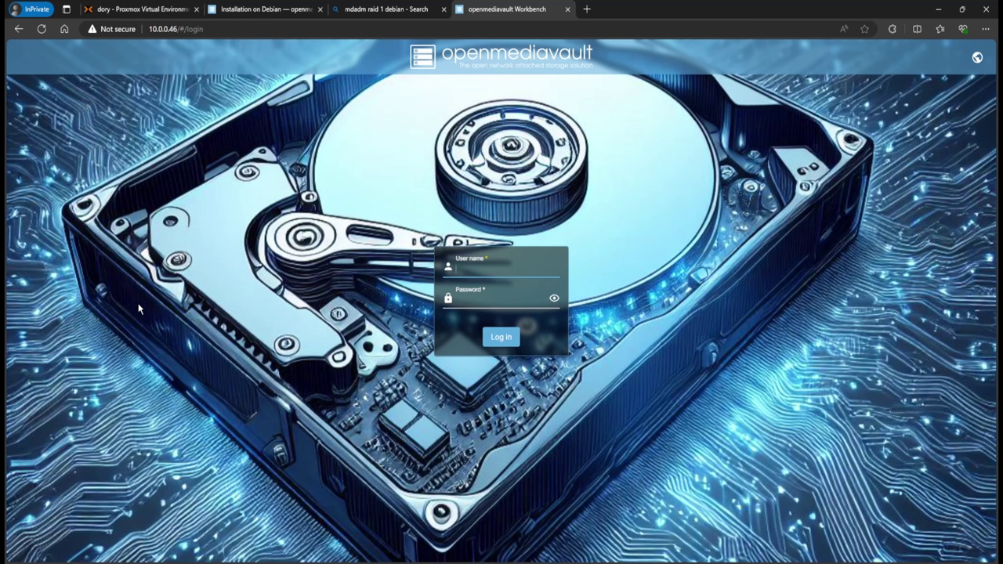
{"action": "key", "text": "Tab"}
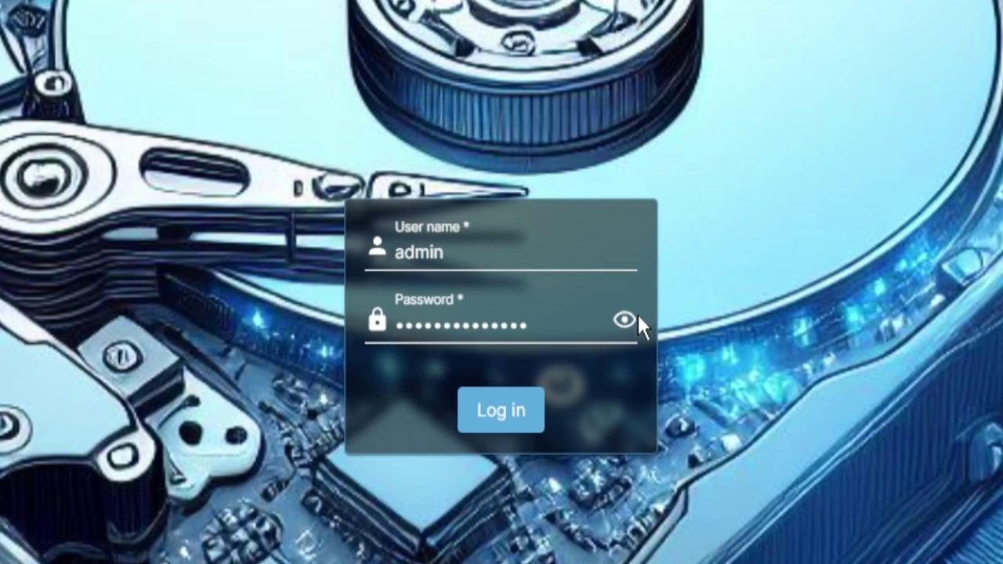
{"action": "left_click", "coordinate": [624, 320]}
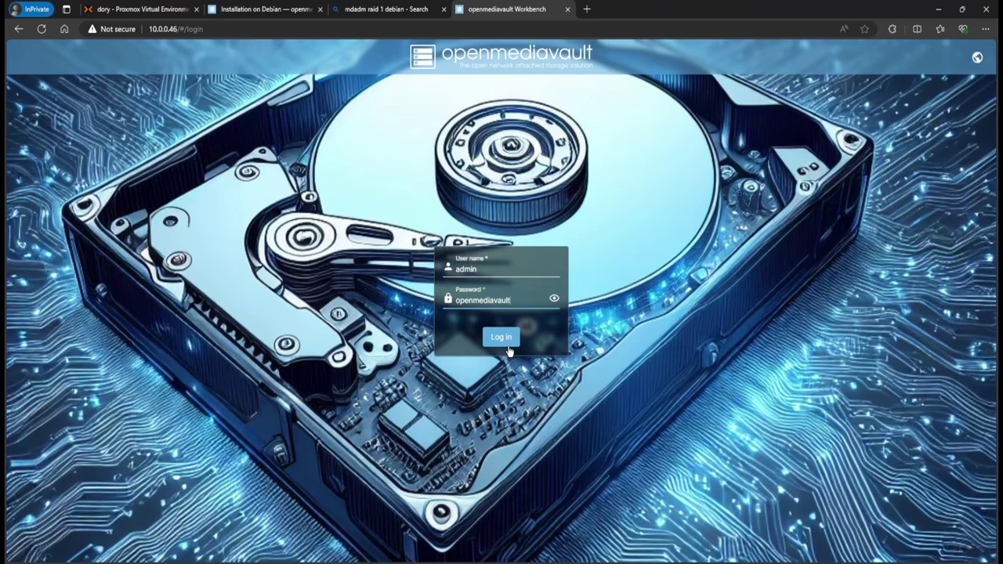
{"action": "left_click", "coordinate": [505, 414]}
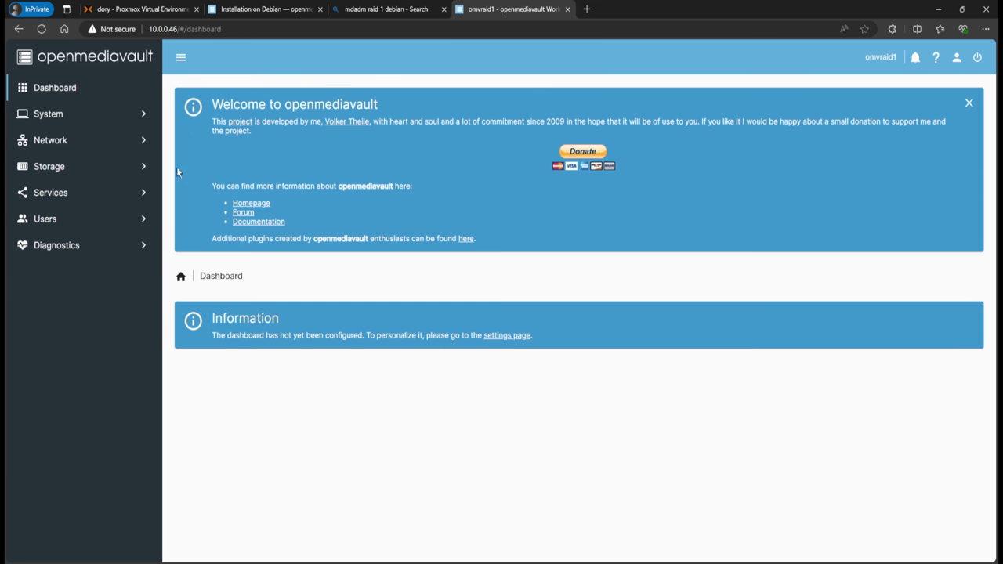
Open the only user account under User Management > Users for editing.
{"action": "left_click", "coordinate": [78, 225]}
{"action": "left_click", "coordinate": [67, 270]}
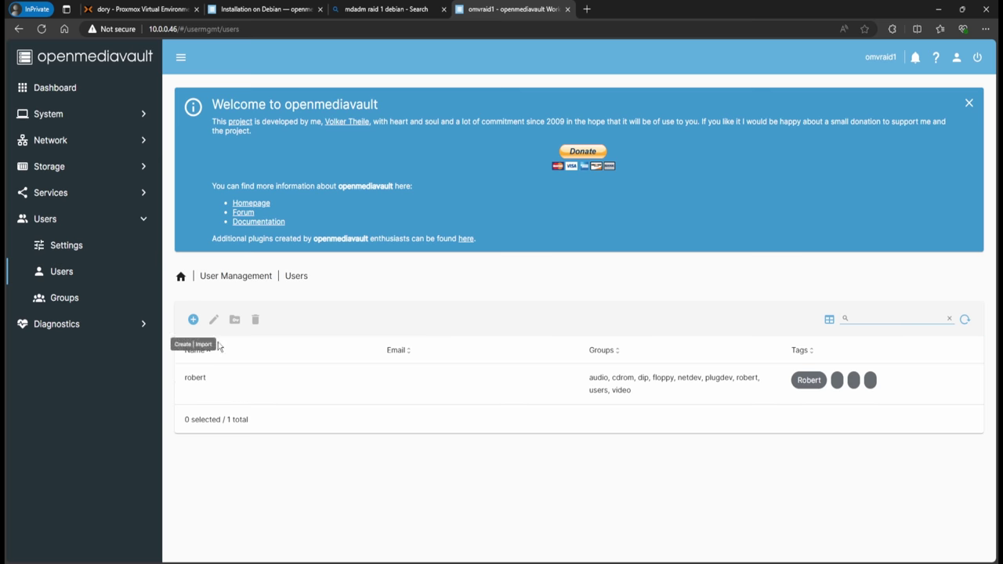
{"action": "left_click", "coordinate": [244, 388]}
{"action": "left_click", "coordinate": [214, 319]}
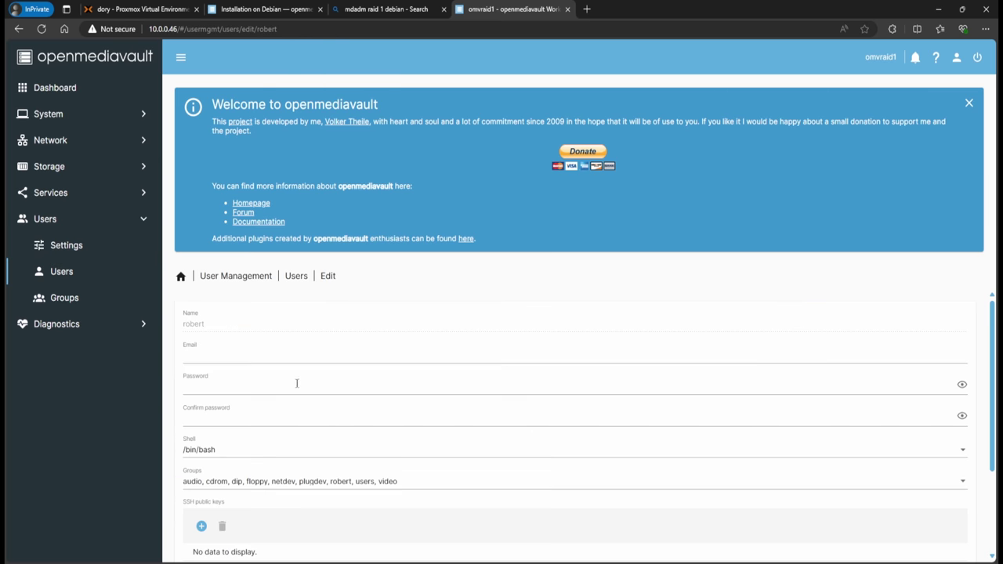
{"action": "scroll", "coordinate": [363, 443], "scroll_direction": "down", "scroll_amount": 3}
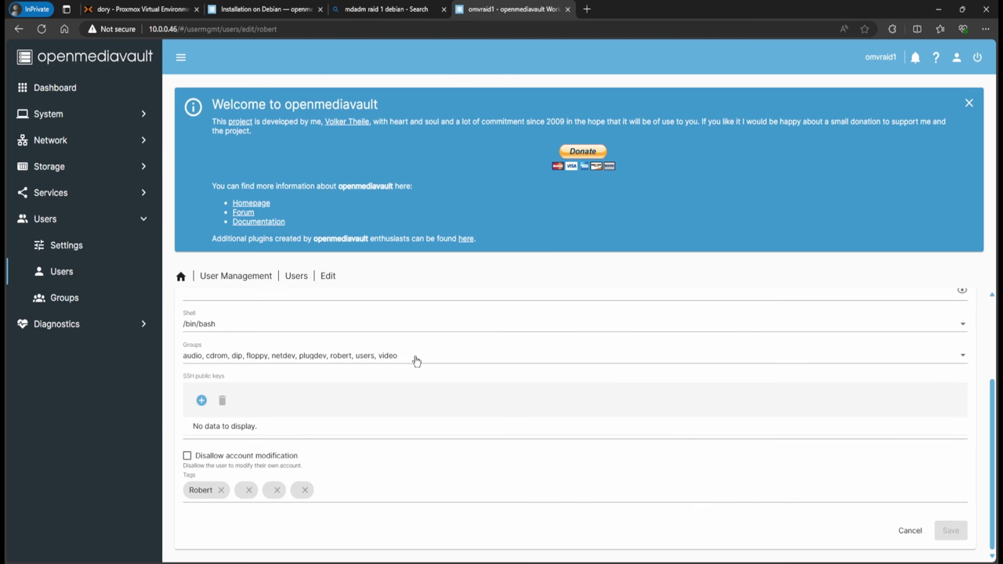
Add the user to the _ssh and sudo groups.
{"action": "left_click", "coordinate": [416, 361]}
{"action": "scroll", "coordinate": [272, 372], "scroll_direction": "down", "scroll_amount": 3}
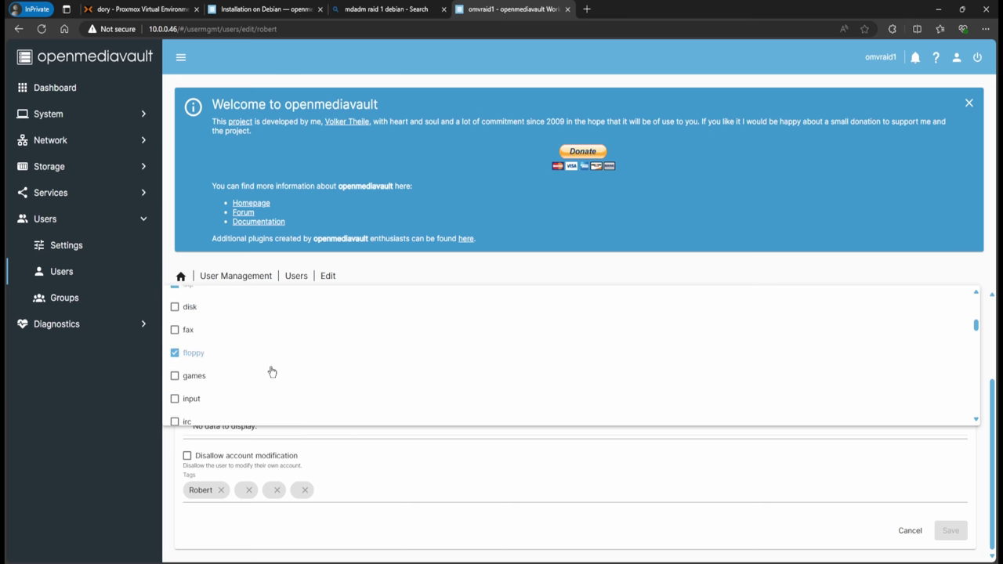
{"action": "scroll", "coordinate": [272, 372], "scroll_direction": "down", "scroll_amount": 6}
{"action": "scroll", "coordinate": [272, 371], "scroll_direction": "up", "scroll_amount": 5}
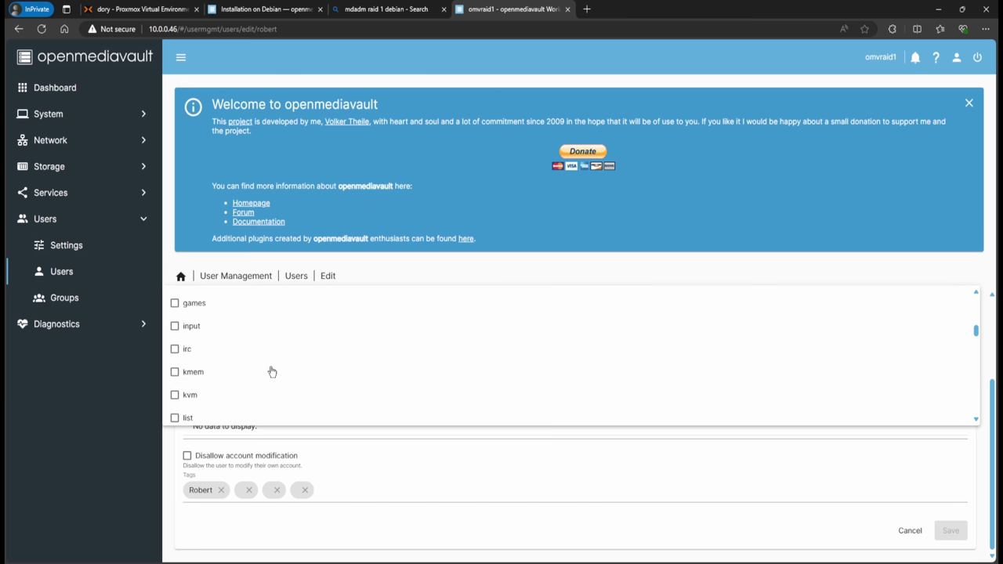
{"action": "scroll", "coordinate": [272, 372], "scroll_direction": "up", "scroll_amount": 5}
{"action": "left_click", "coordinate": [189, 323]}
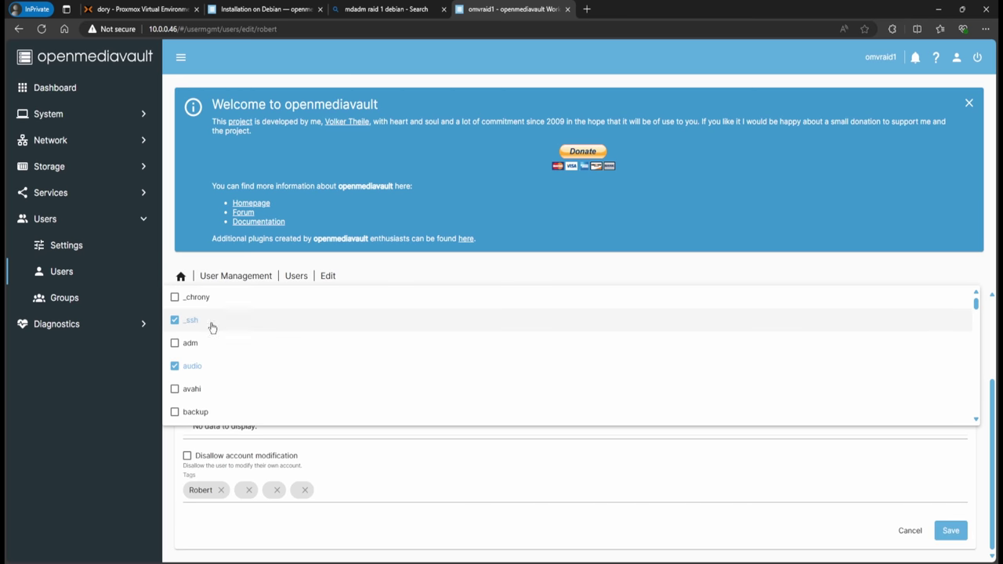
{"action": "scroll", "coordinate": [222, 328], "scroll_direction": "down", "scroll_amount": 1}
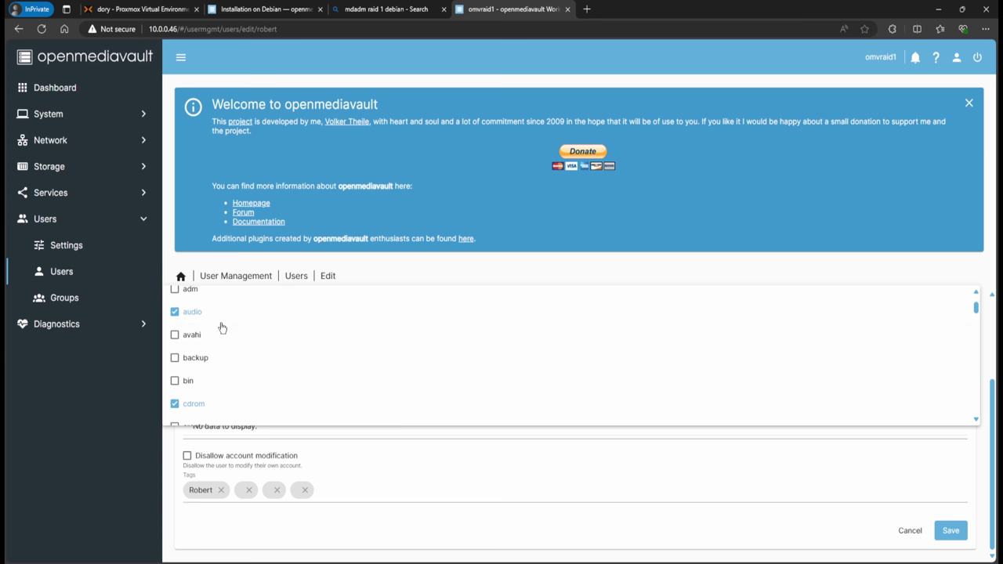
{"action": "scroll", "coordinate": [222, 328], "scroll_direction": "down", "scroll_amount": 8}
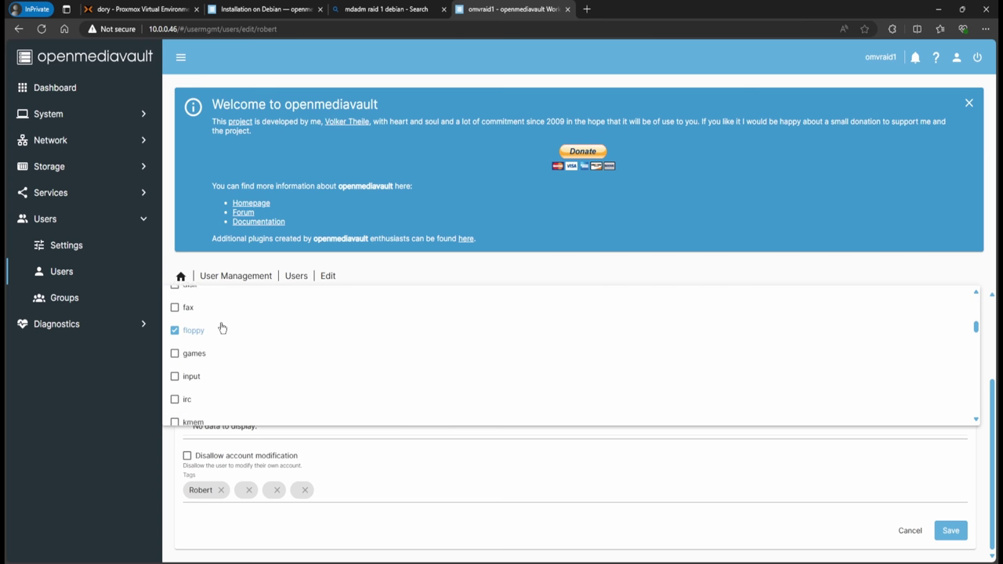
{"action": "scroll", "coordinate": [222, 327], "scroll_direction": "down", "scroll_amount": 8}
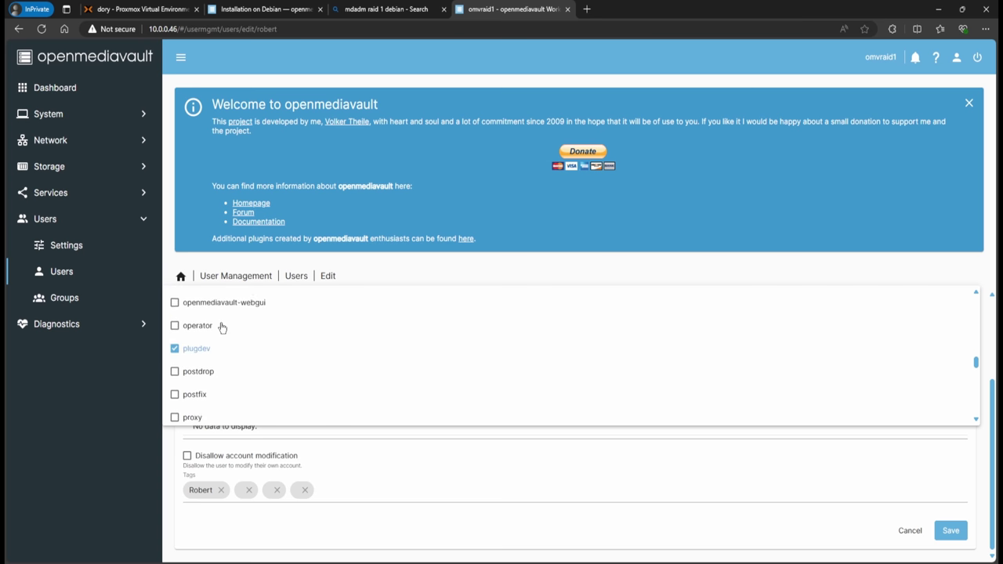
{"action": "scroll", "coordinate": [239, 343], "scroll_direction": "down", "scroll_amount": 6}
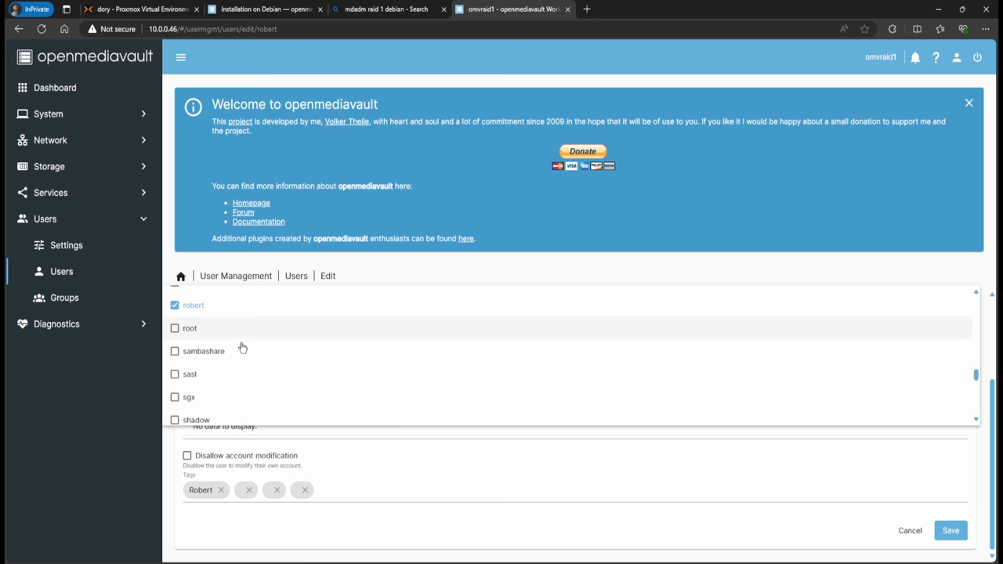
{"action": "scroll", "coordinate": [239, 350], "scroll_direction": "down", "scroll_amount": 3}
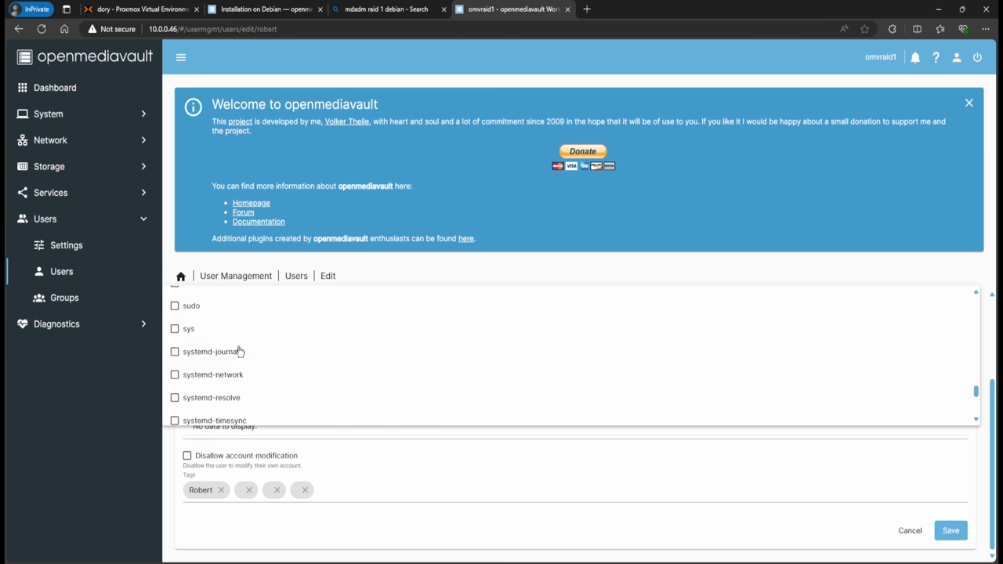
{"action": "left_click", "coordinate": [186, 313]}
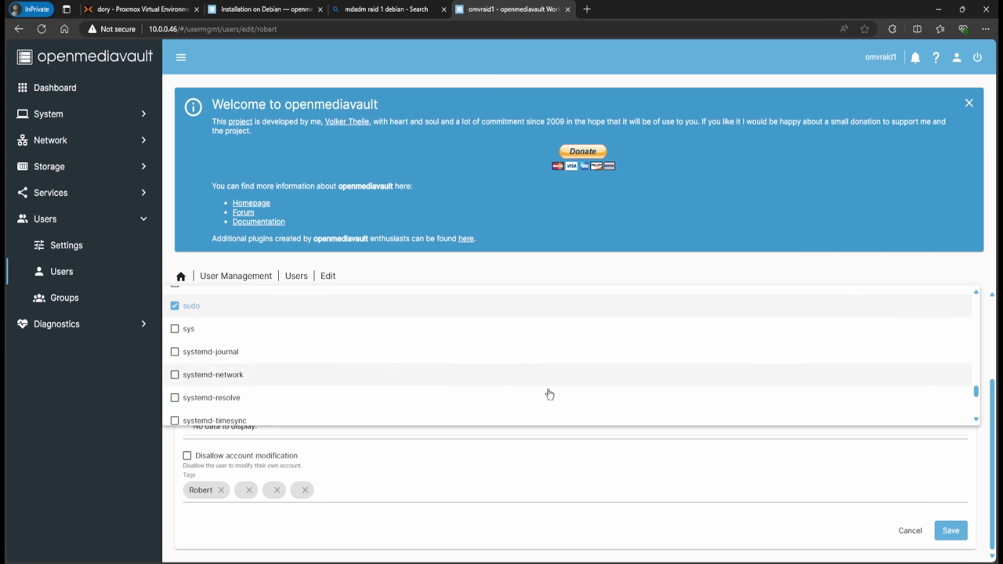
{"action": "left_click", "coordinate": [174, 448]}
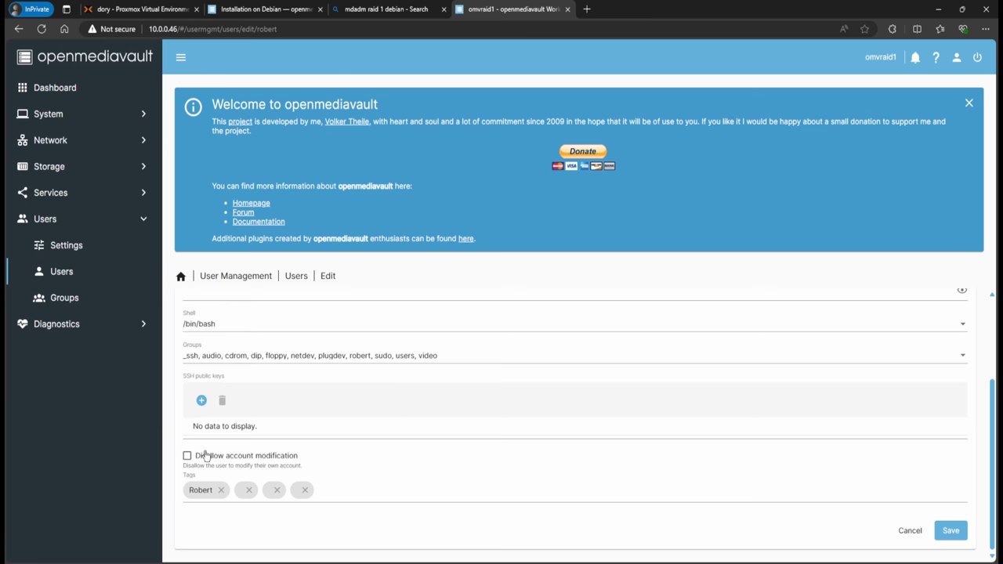
Remove all tags from the user and save the account.
{"action": "left_click", "coordinate": [250, 490]}
{"action": "left_click", "coordinate": [250, 490]}
{"action": "left_click", "coordinate": [249, 490]}
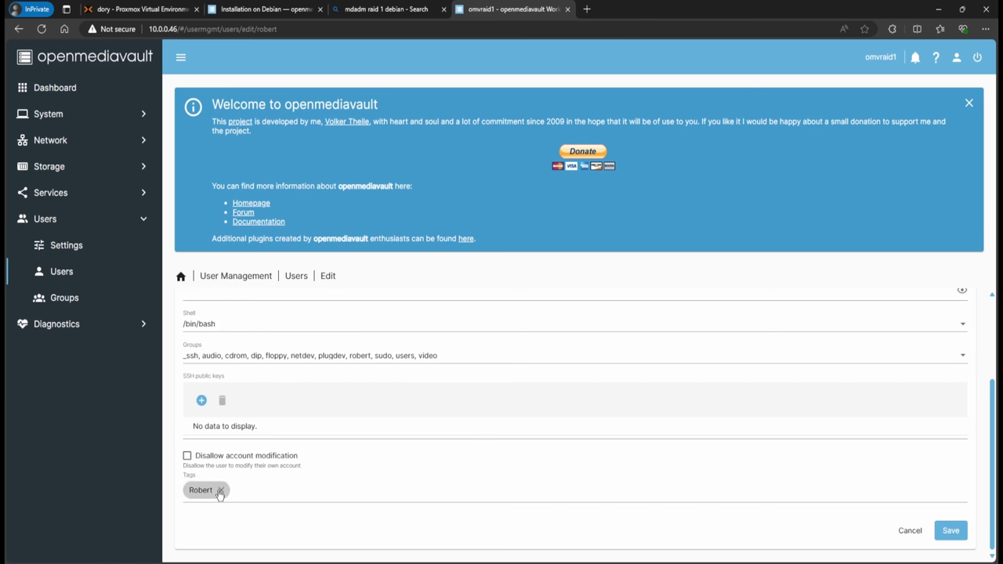
{"action": "left_click", "coordinate": [222, 491]}
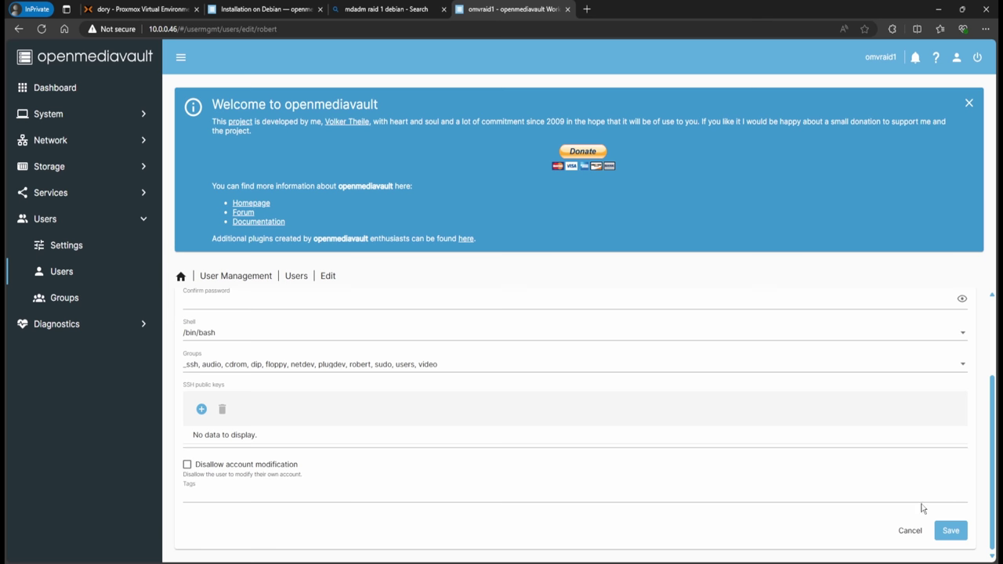
{"action": "left_click", "coordinate": [951, 532]}
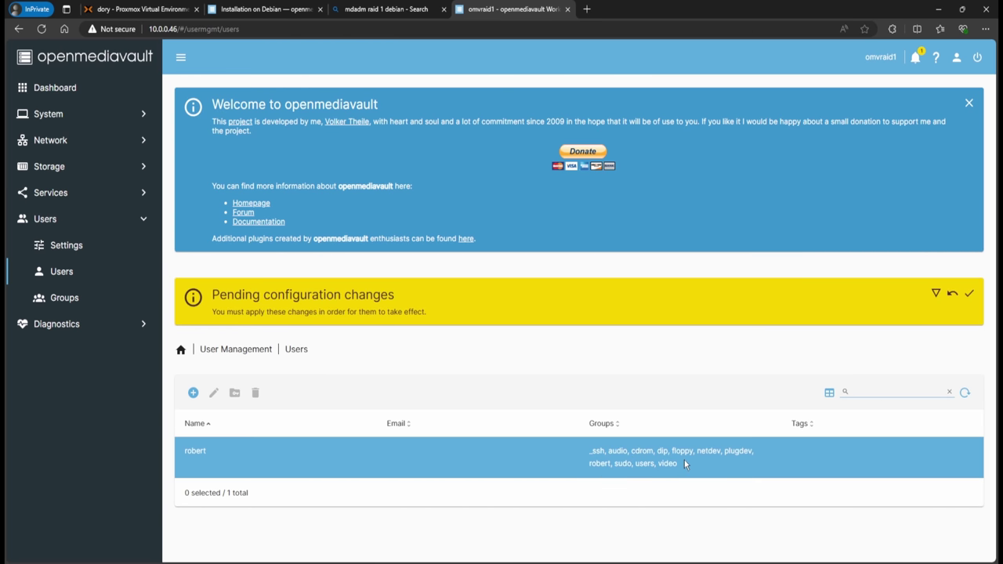
Apply the pending configuration changes and go to System > Plugins.
{"action": "left_click", "coordinate": [969, 294]}
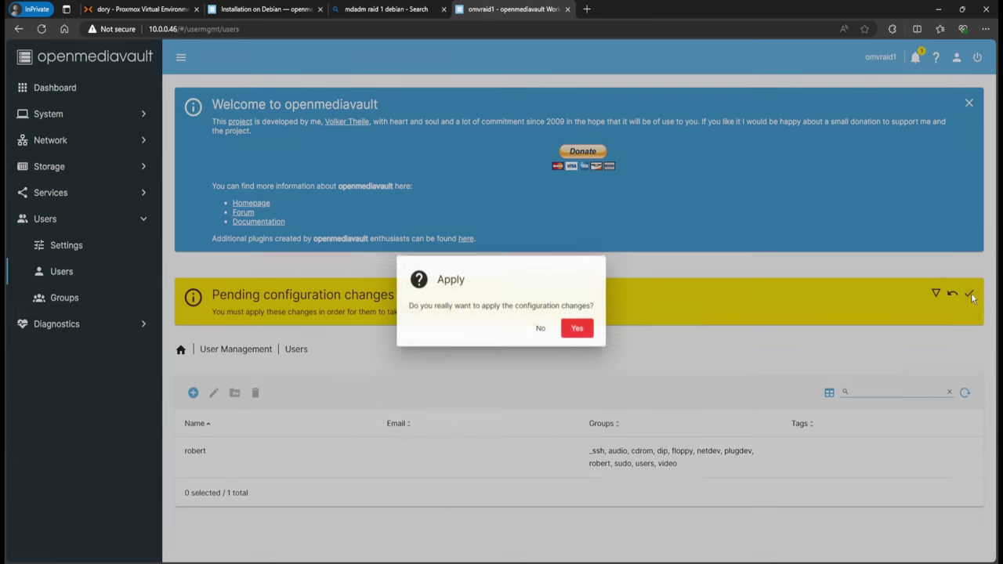
{"action": "left_click", "coordinate": [583, 329]}
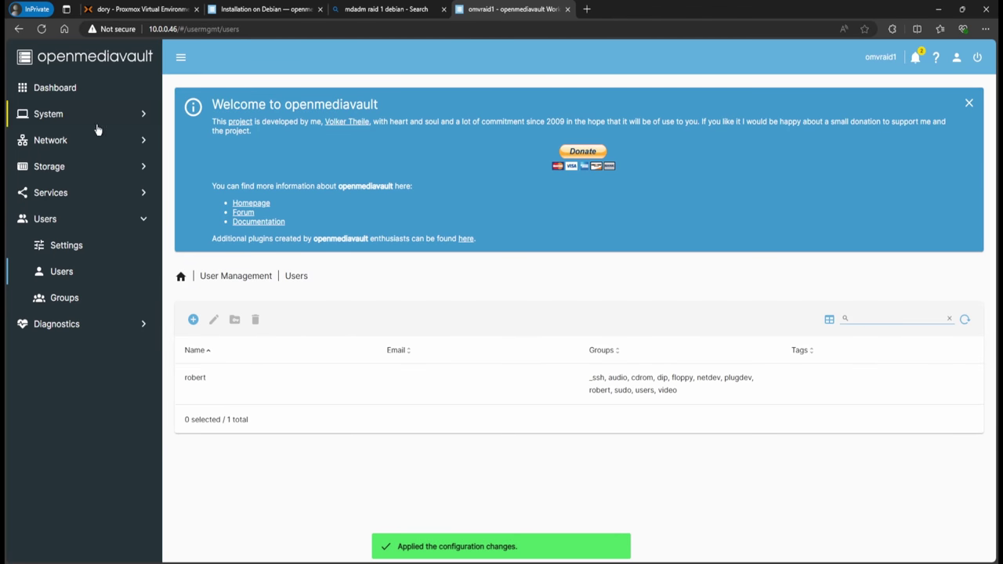
{"action": "left_click", "coordinate": [84, 119]}
{"action": "left_click", "coordinate": [69, 349]}
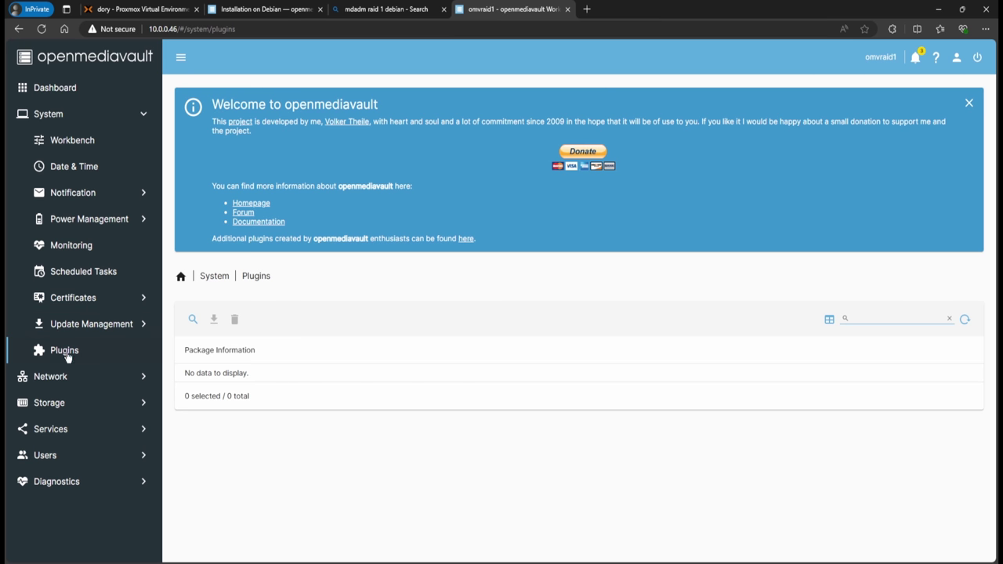
Check for new updates under System > Update Management > Updates.
{"action": "left_click", "coordinate": [50, 115]}
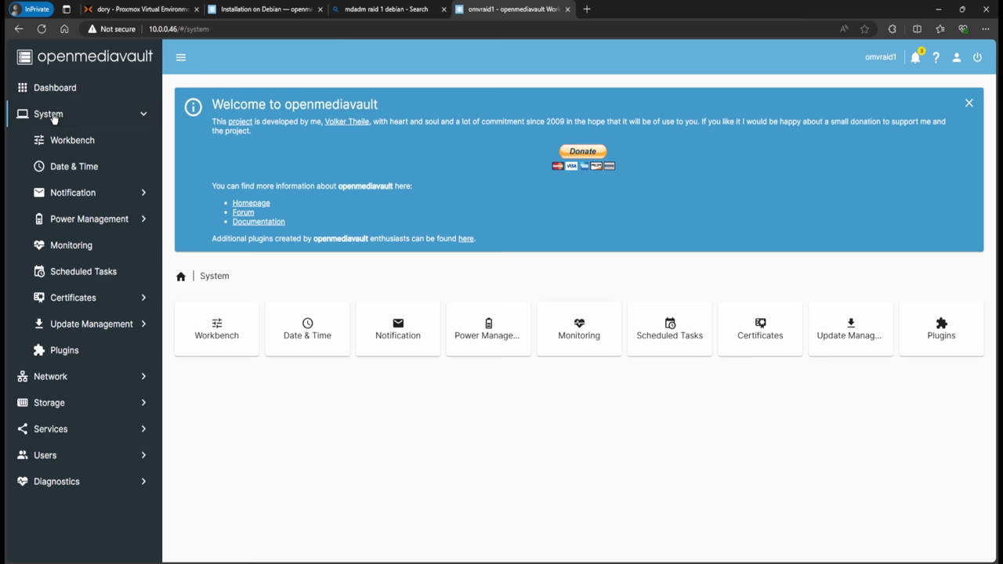
{"action": "left_click", "coordinate": [850, 330]}
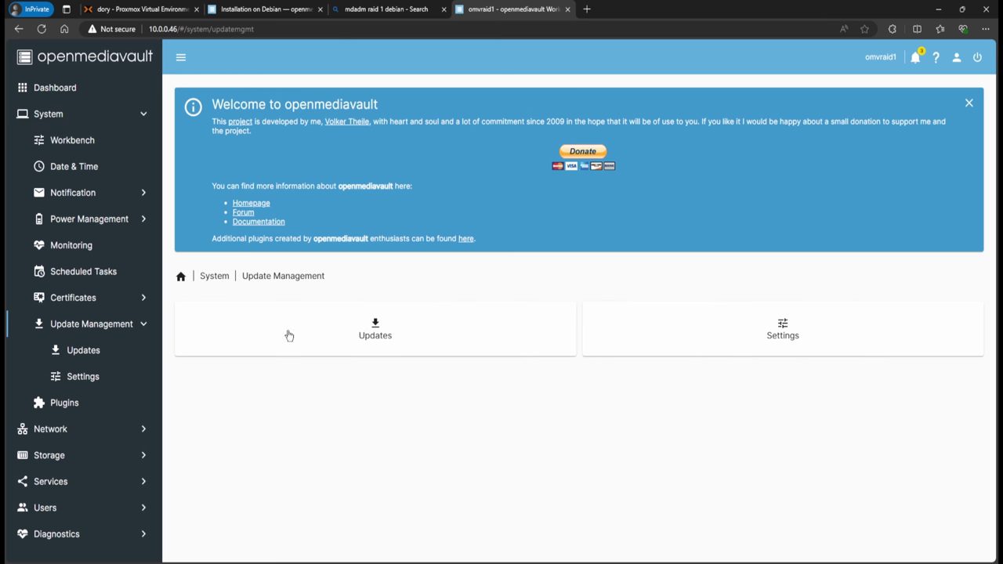
{"action": "left_click", "coordinate": [486, 349]}
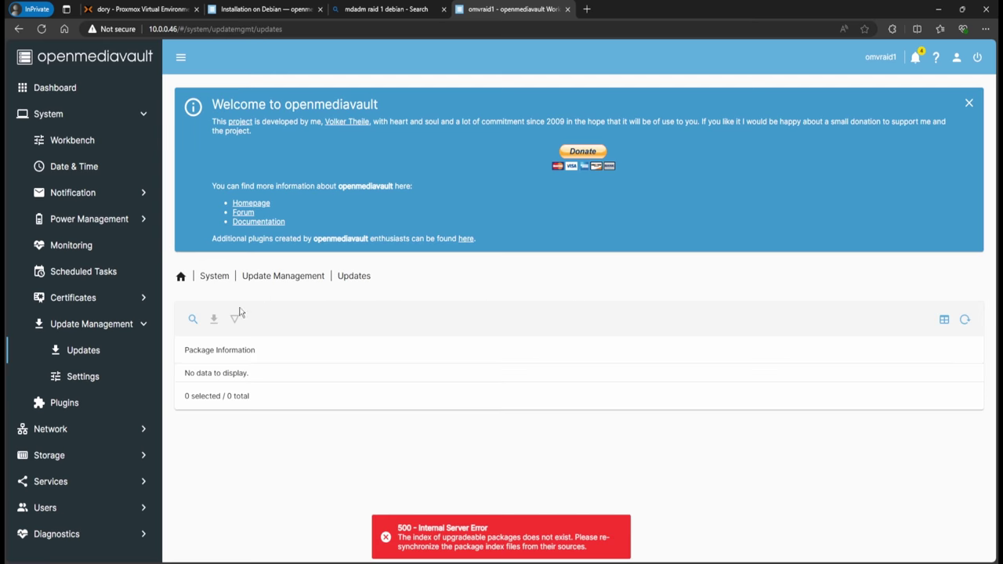
{"action": "left_click", "coordinate": [192, 321]}
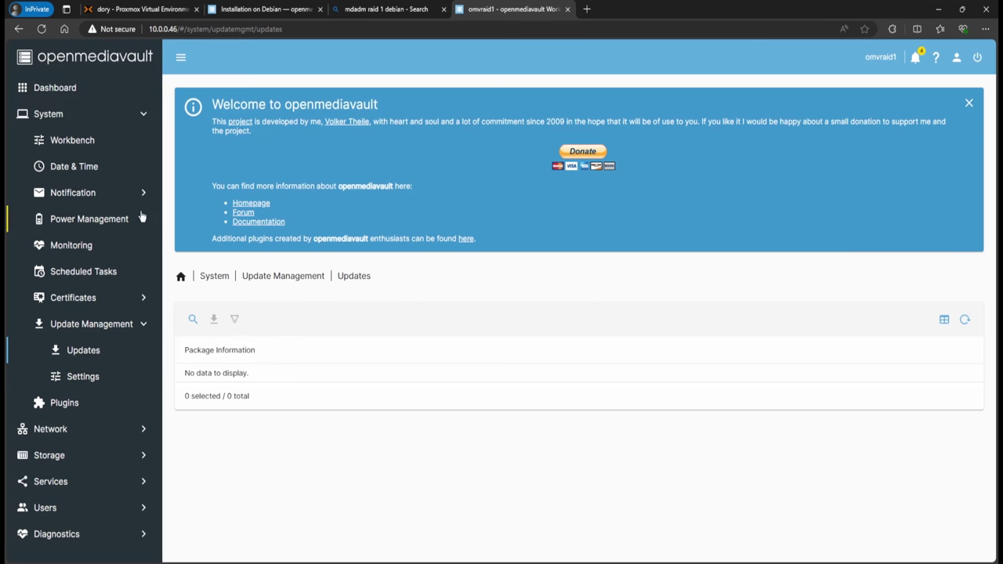
Filter the Plugins list by 'md' and select openmediavault-md 7.0.2-1.
{"action": "left_click", "coordinate": [66, 403]}
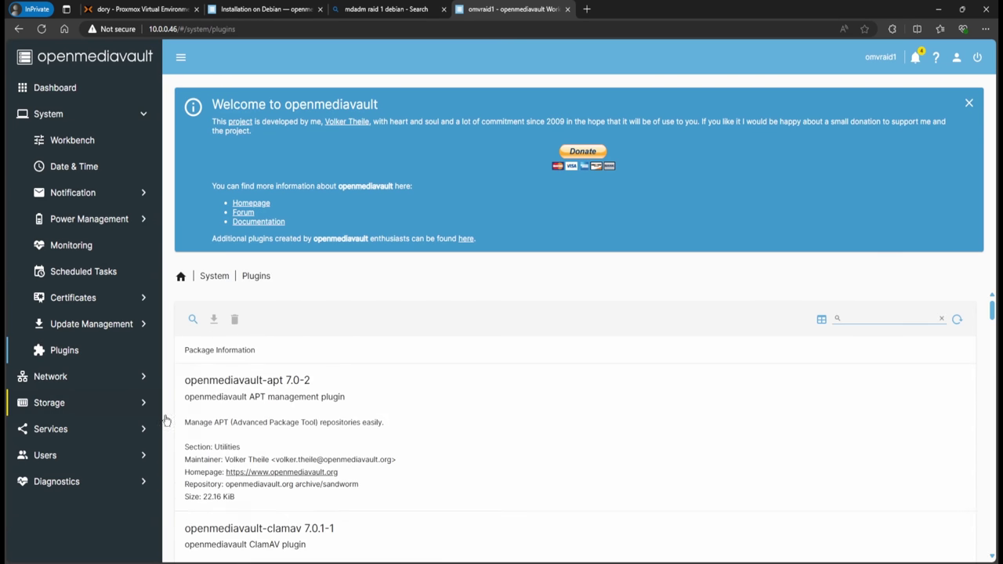
{"action": "left_click", "coordinate": [359, 415]}
{"action": "left_click", "coordinate": [688, 385]}
{"action": "left_click", "coordinate": [855, 317]}
{"action": "scroll", "coordinate": [719, 485], "scroll_direction": "down", "scroll_amount": 5}
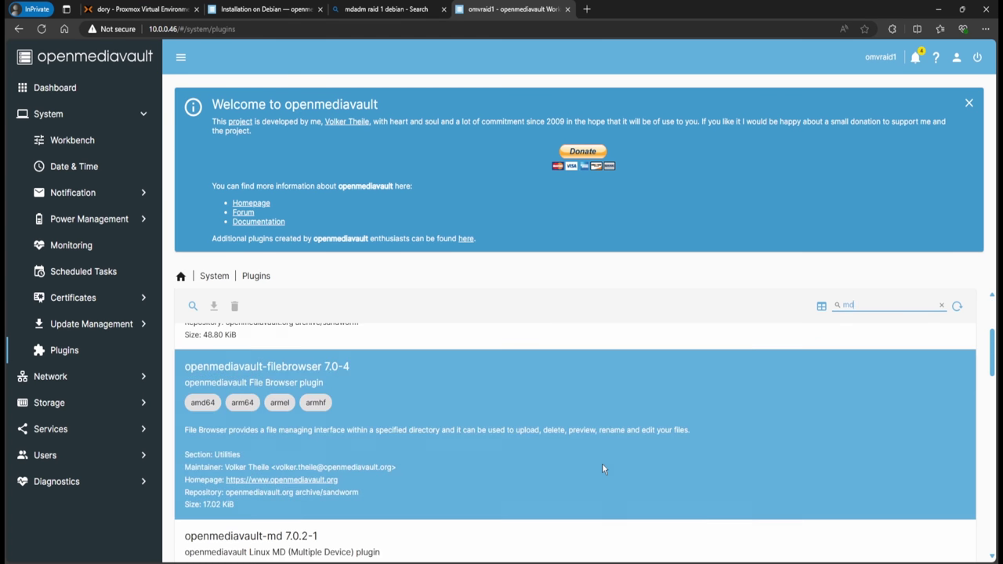
{"action": "scroll", "coordinate": [448, 460], "scroll_direction": "down", "scroll_amount": 1}
{"action": "left_click", "coordinate": [262, 396]}
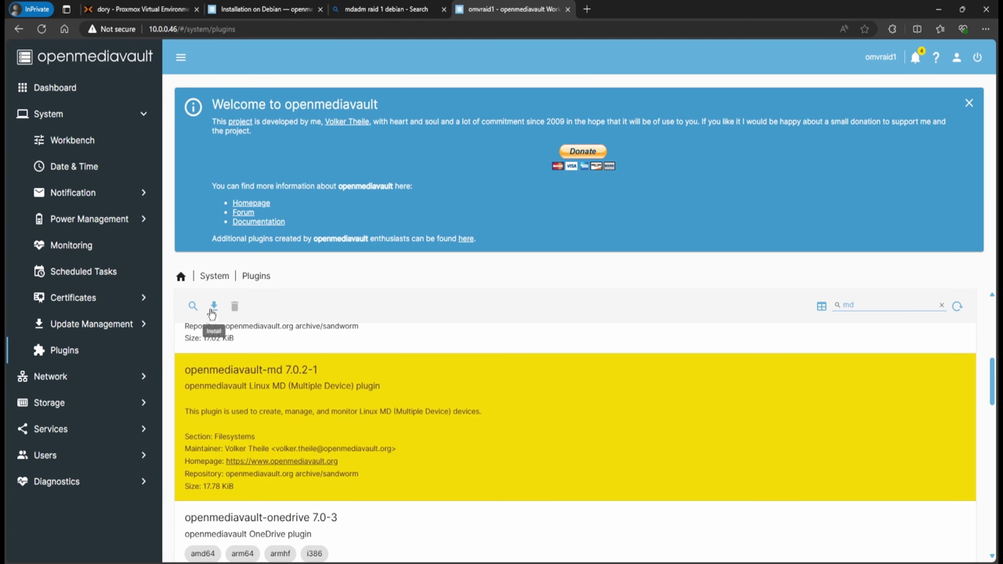
Install the openmediavault-md 7.0.2-1 plugin and close the finished install log.
{"action": "left_click", "coordinate": [212, 308]}
{"action": "left_click", "coordinate": [439, 329]}
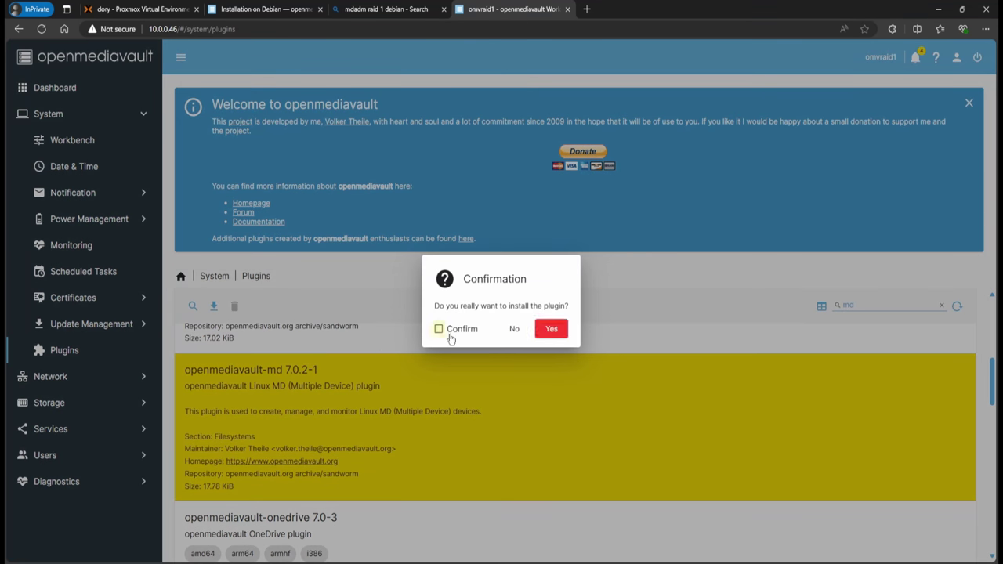
{"action": "left_click", "coordinate": [550, 329]}
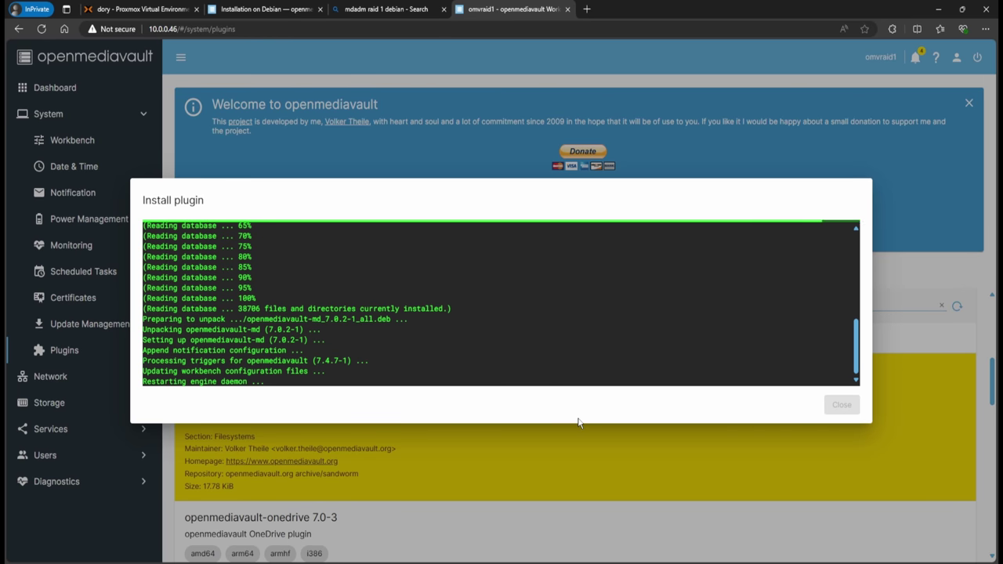
{"action": "left_click", "coordinate": [842, 404]}
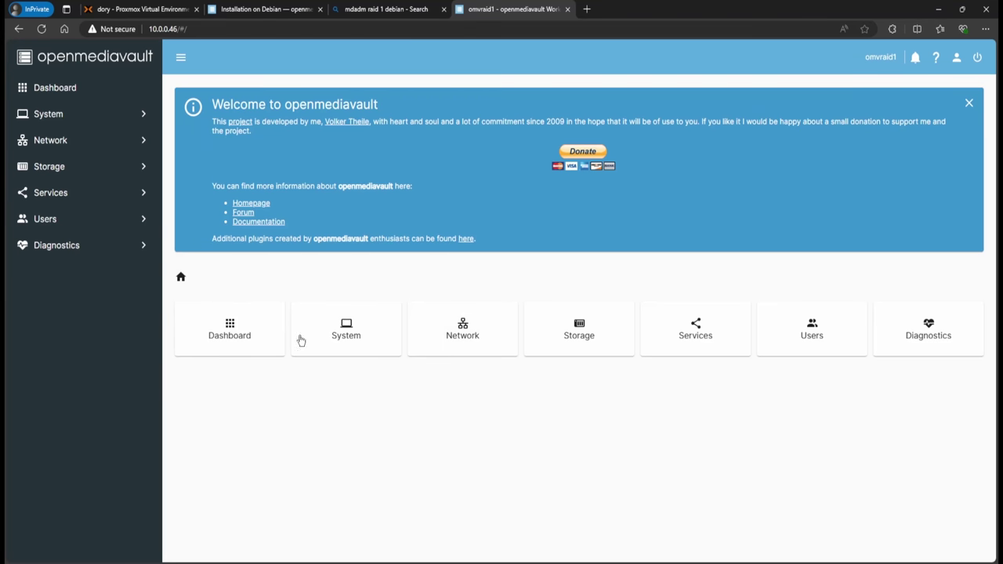
Reopen System > Plugins and focus the plugin search box.
{"action": "left_click", "coordinate": [86, 116]}
{"action": "left_click", "coordinate": [63, 352]}
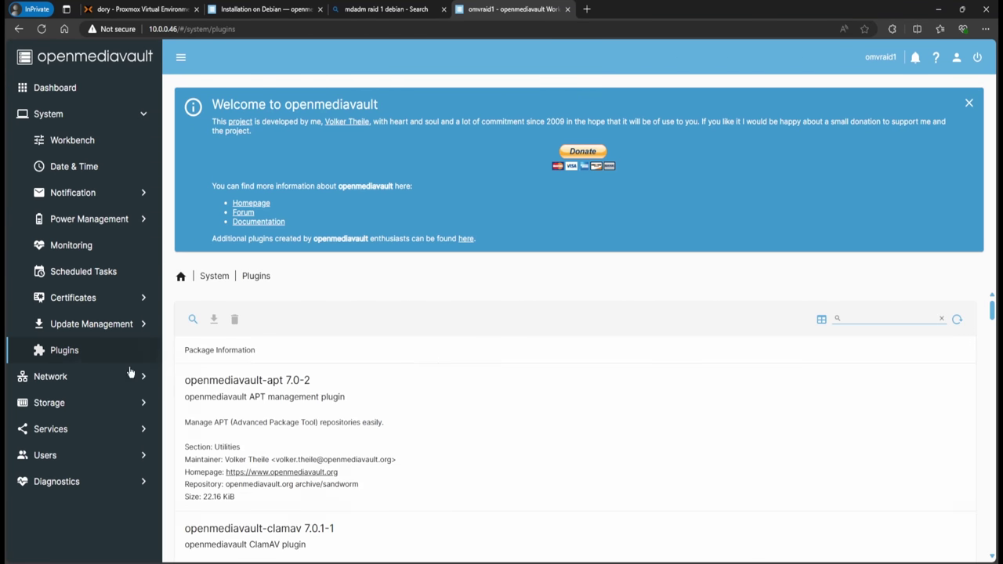
{"action": "left_click", "coordinate": [864, 318]}
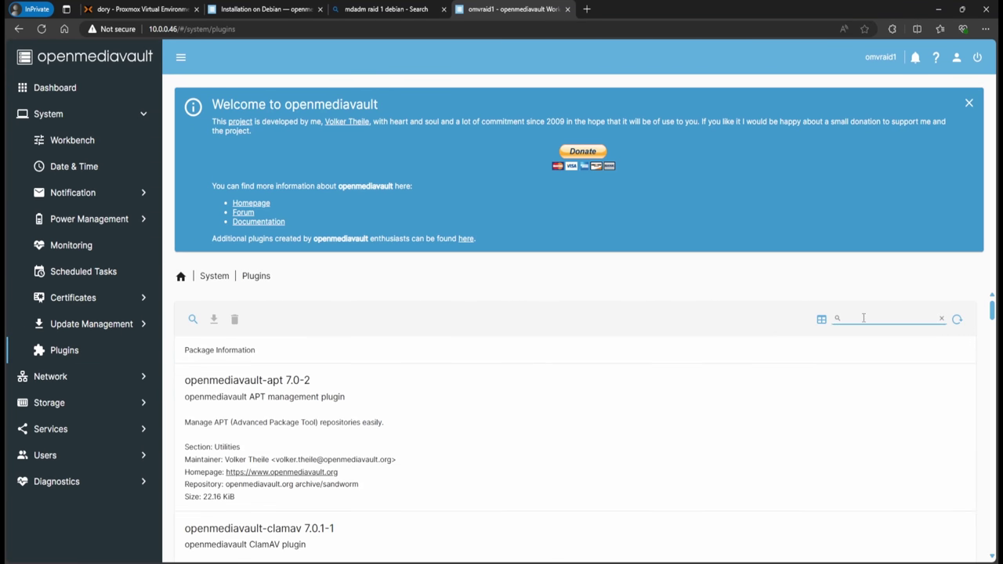
Search Bing for 'openmediavault folder 2 ram' in a new private tab.
{"action": "left_click", "coordinate": [587, 8]}
{"action": "type", "text": "openmed"}
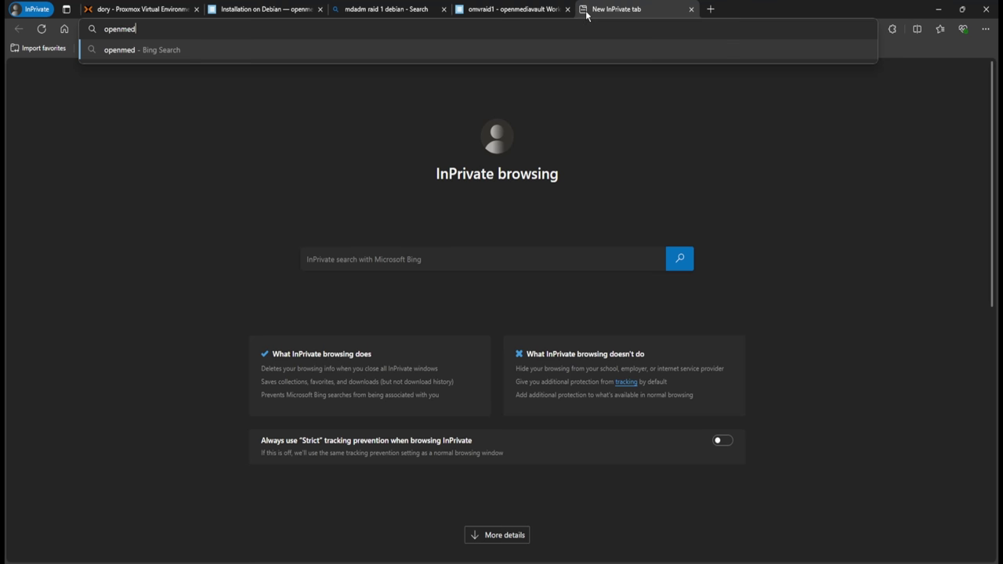
{"action": "type", "text": "iavault folder "}
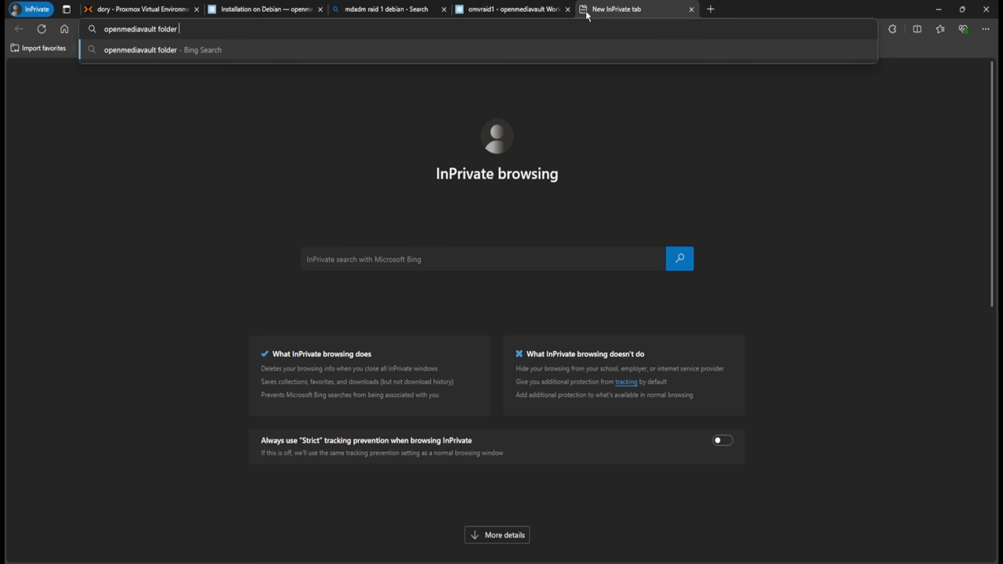
{"action": "type", "text": "2 ram"}
{"action": "key", "text": "Return"}
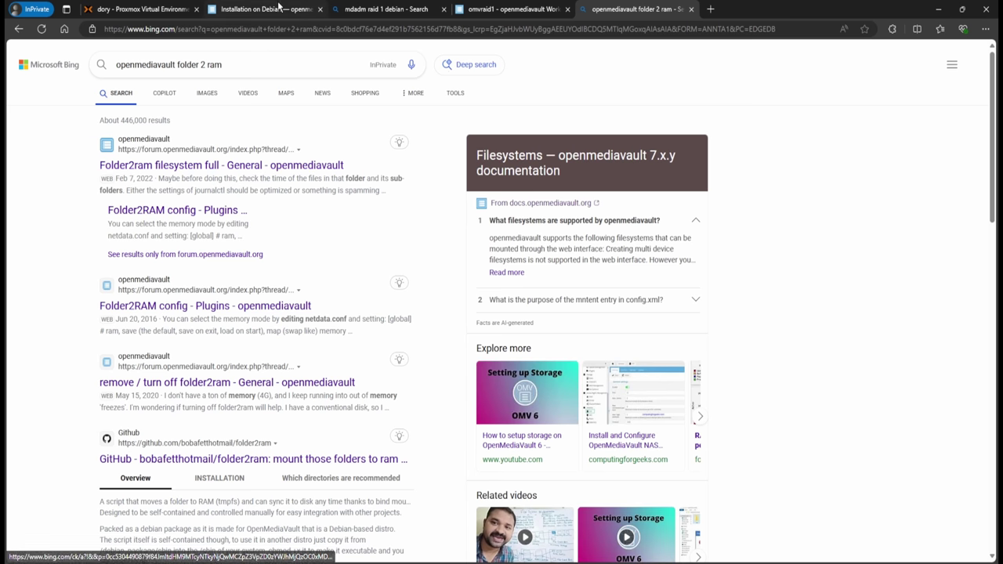
Back in the omvraid1 tab, search the Plugins list for 'folder2ram'.
{"action": "left_click", "coordinate": [484, 11]}
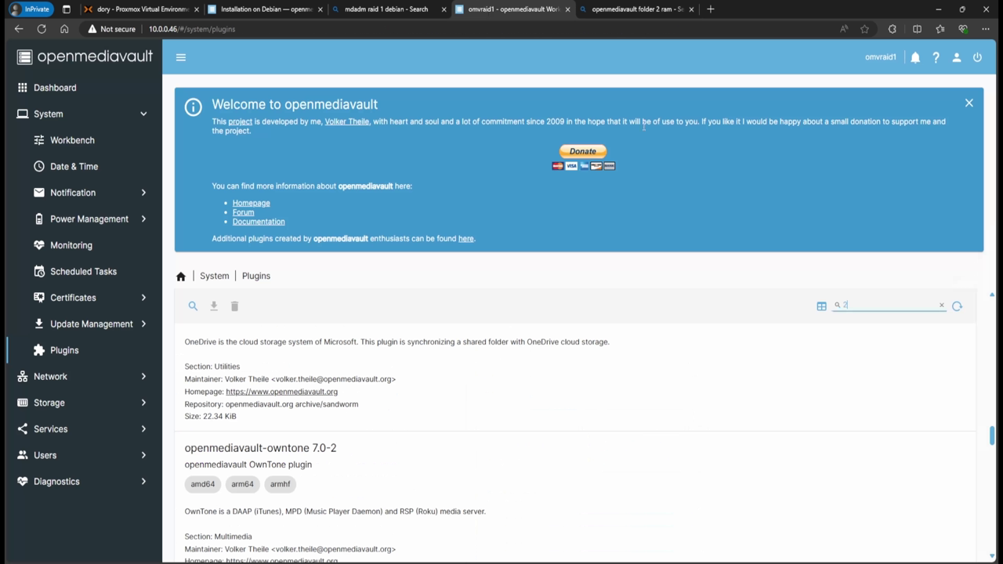
{"action": "left_click", "coordinate": [850, 304]}
{"action": "type", "text": "fo"}
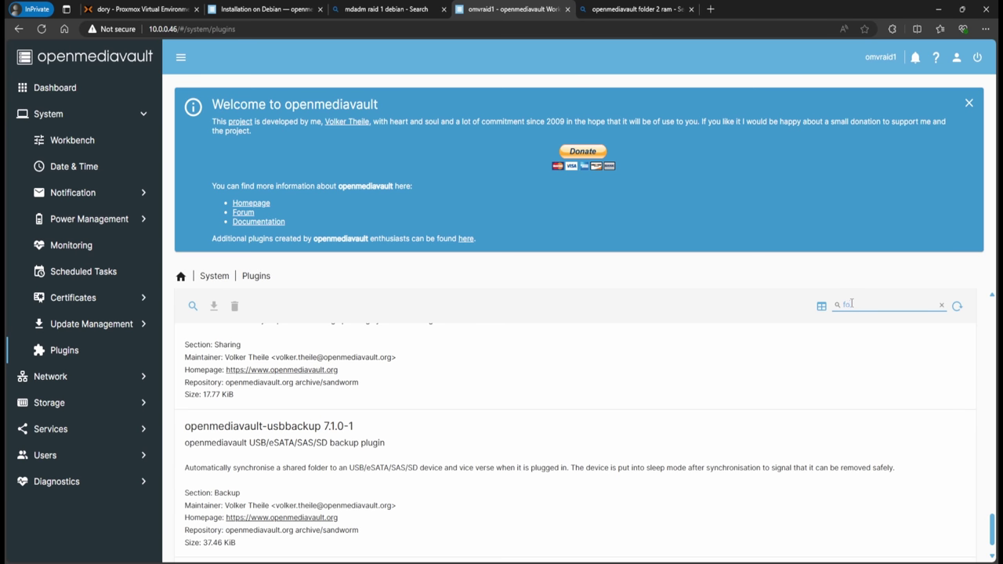
{"action": "type", "text": "ld"}
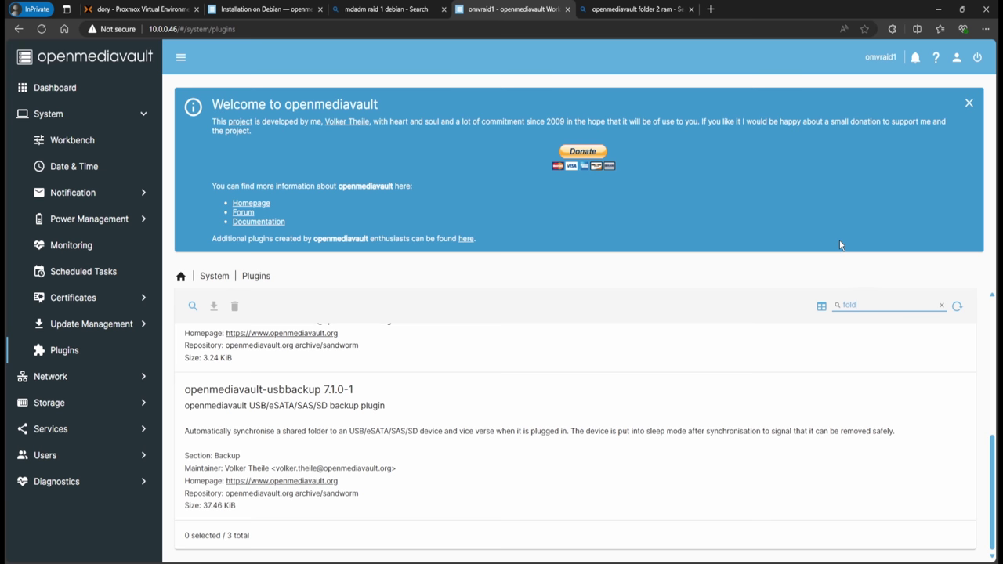
{"action": "type", "text": "er2"}
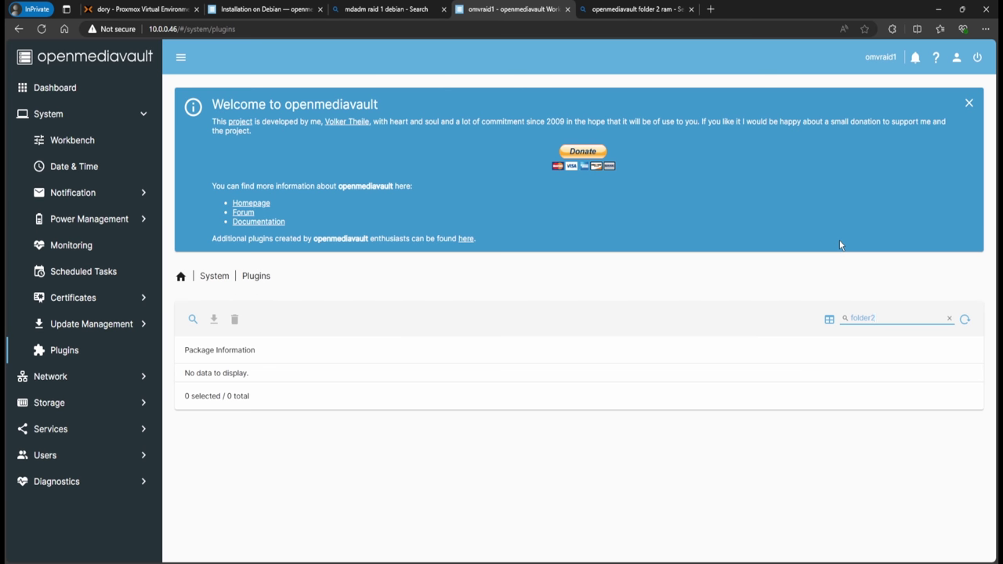
{"action": "type", "text": "ram"}
Open Storage > Multiple Device and select the /dev/md0 mirror.
{"action": "left_click", "coordinate": [69, 402]}
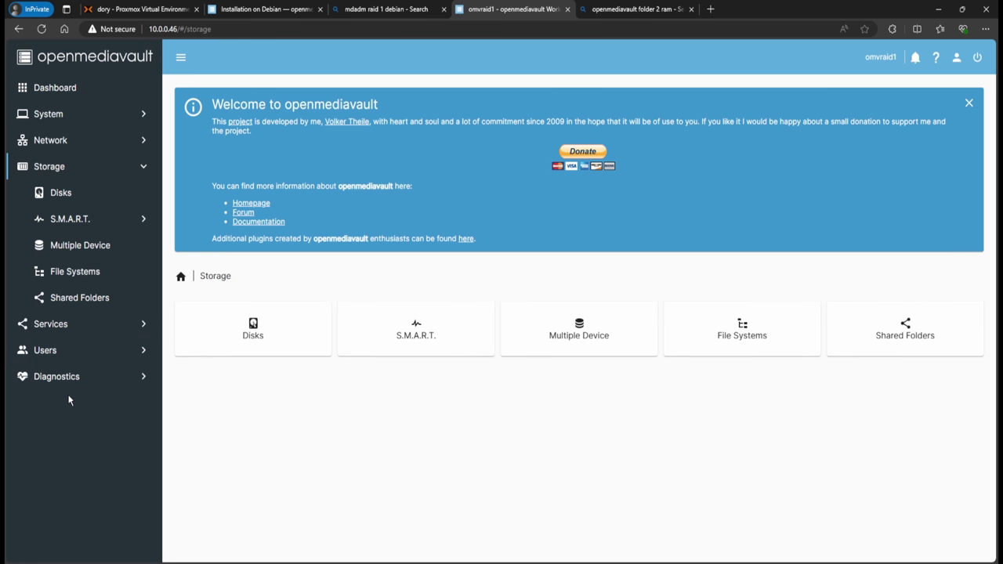
{"action": "left_click", "coordinate": [81, 249]}
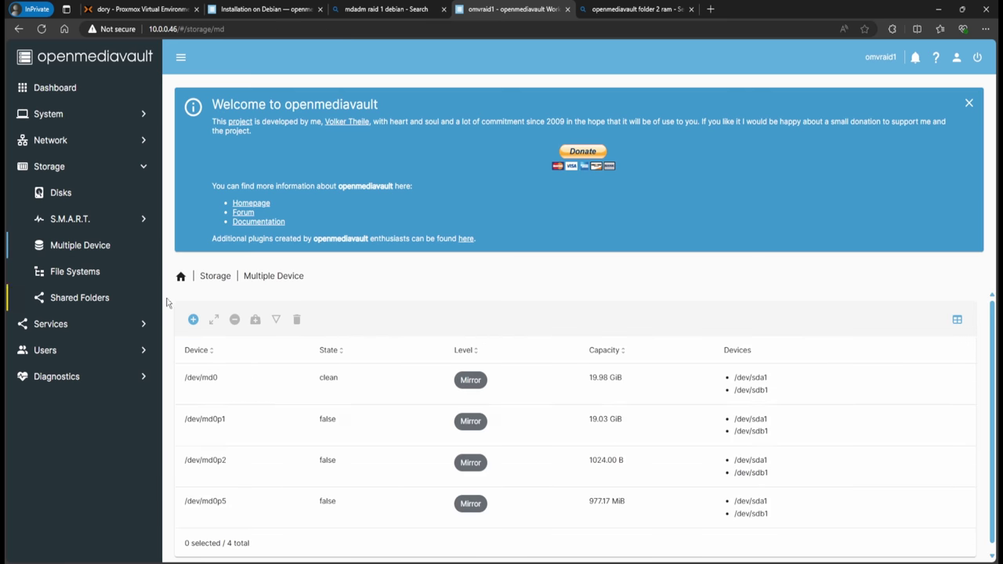
{"action": "left_click", "coordinate": [239, 374]}
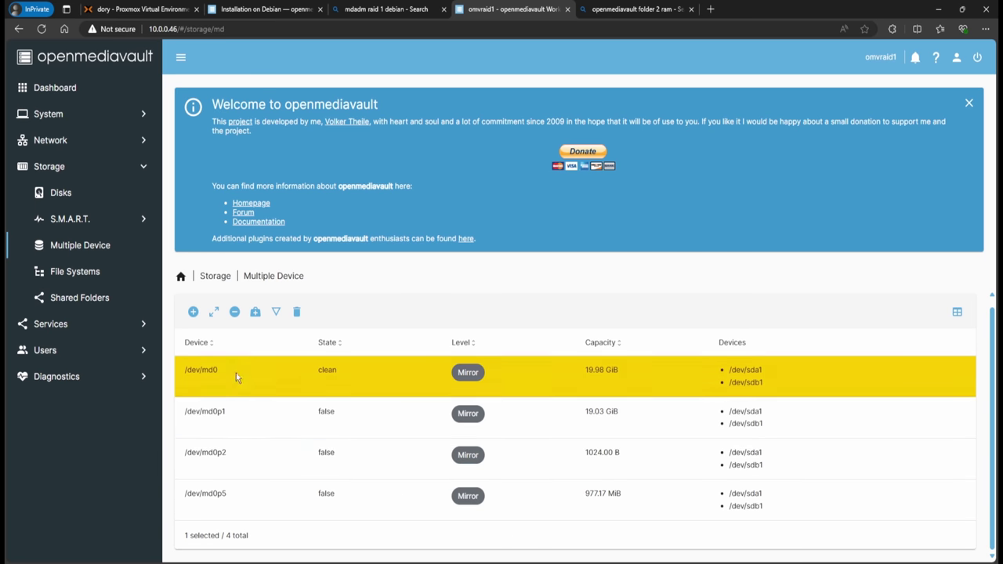
Show /dev/md0 details, highlighting its active state, resync consistency policy and sda1 active sync.
{"action": "left_click", "coordinate": [276, 314]}
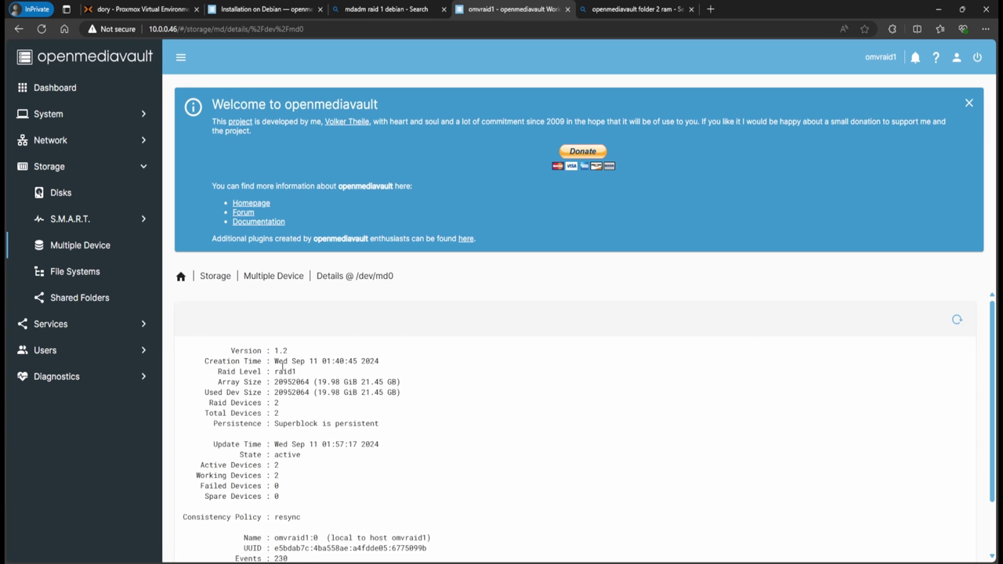
{"action": "left_click_drag", "start_coordinate": [276, 375], "coordinate": [329, 298]}
{"action": "scroll", "coordinate": [347, 425], "scroll_direction": "down", "scroll_amount": 1}
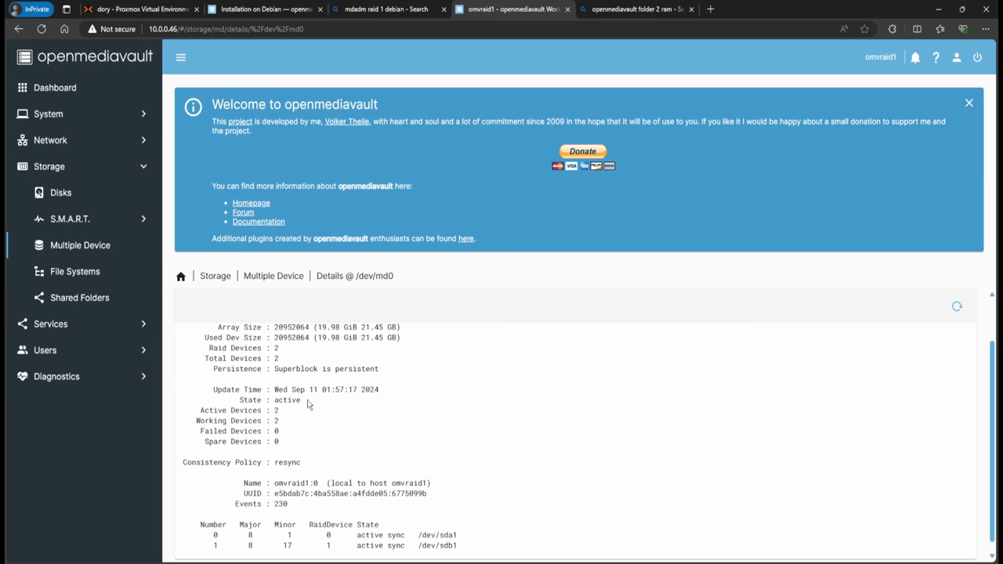
{"action": "left_click_drag", "start_coordinate": [296, 390], "coordinate": [253, 402]}
{"action": "left_click", "coordinate": [260, 399]}
{"action": "scroll", "coordinate": [331, 448], "scroll_direction": "down", "scroll_amount": 1}
{"action": "left_click", "coordinate": [332, 454]}
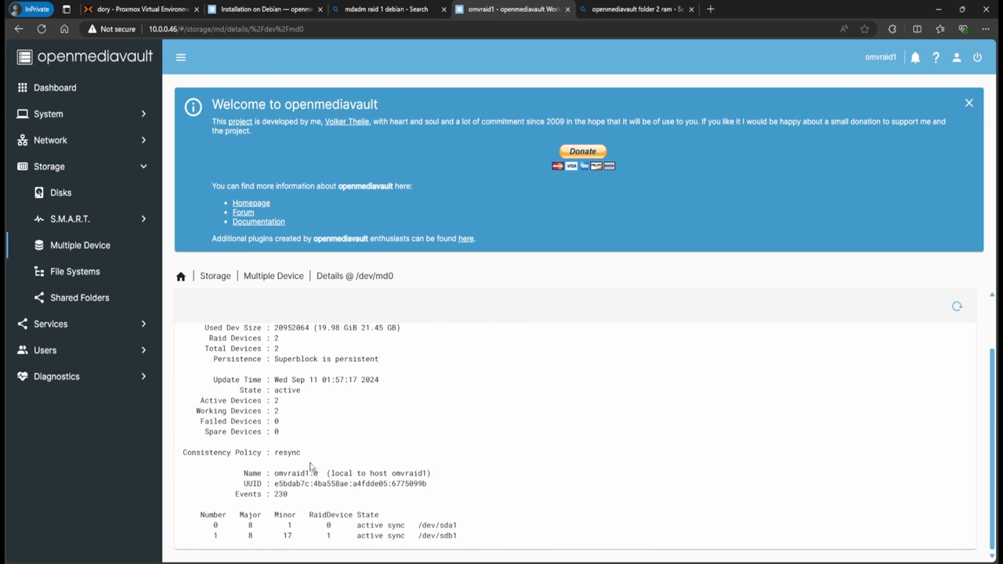
{"action": "left_click_drag", "start_coordinate": [306, 459], "coordinate": [274, 454]}
{"action": "mouse_move", "coordinate": [357, 525]}
{"action": "left_mouse_down"}
{"action": "mouse_move", "coordinate": [468, 533]}
{"action": "mouse_move", "coordinate": [368, 541]}
{"action": "left_mouse_up"}
{"action": "left_click", "coordinate": [328, 526]}
{"action": "scroll", "coordinate": [384, 499], "scroll_direction": "up", "scroll_amount": 2}
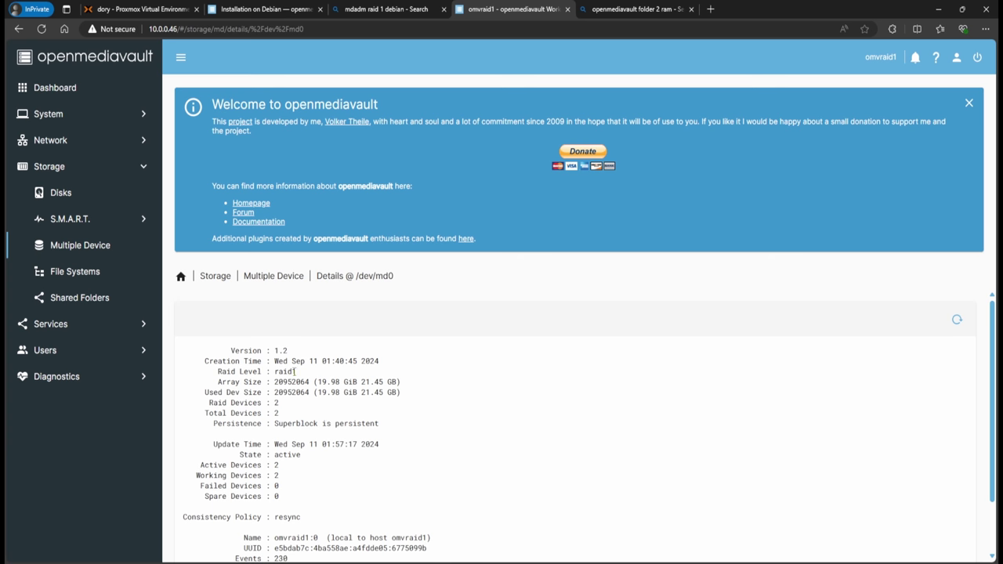
{"action": "scroll", "coordinate": [291, 378], "scroll_direction": "down", "scroll_amount": 2}
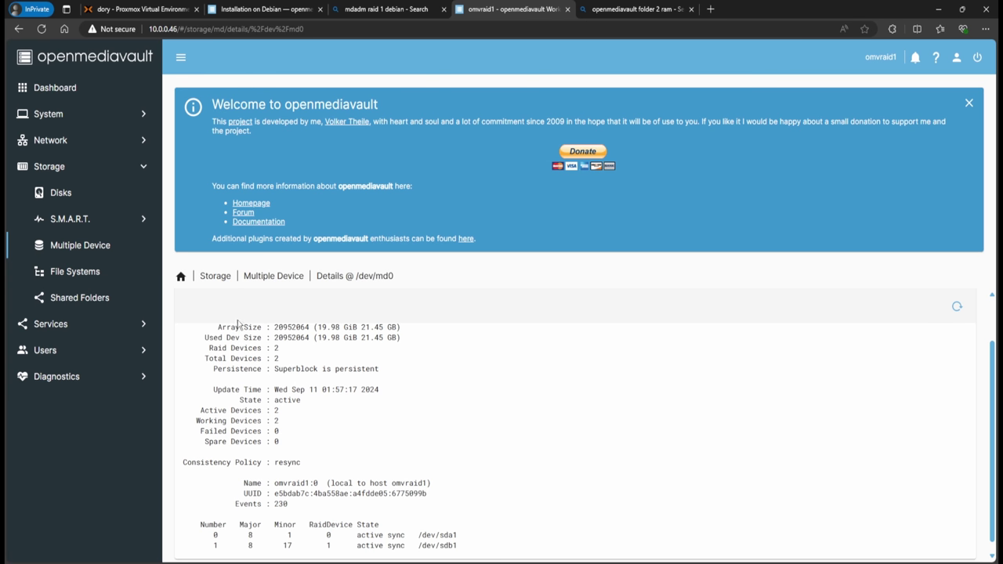
Open System > Notification > Events and scroll through the checked event types.
{"action": "left_click", "coordinate": [78, 118]}
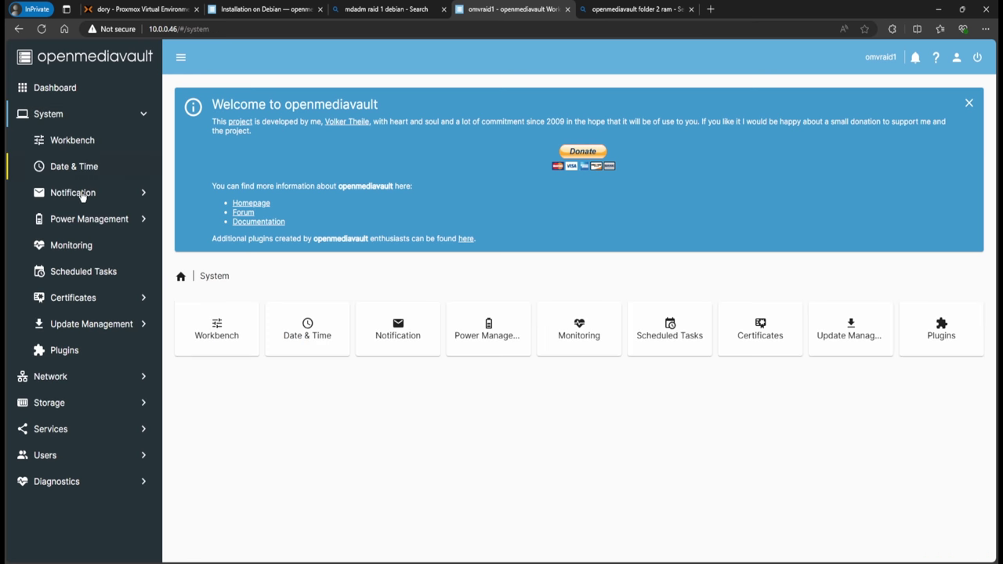
{"action": "left_click", "coordinate": [74, 192]}
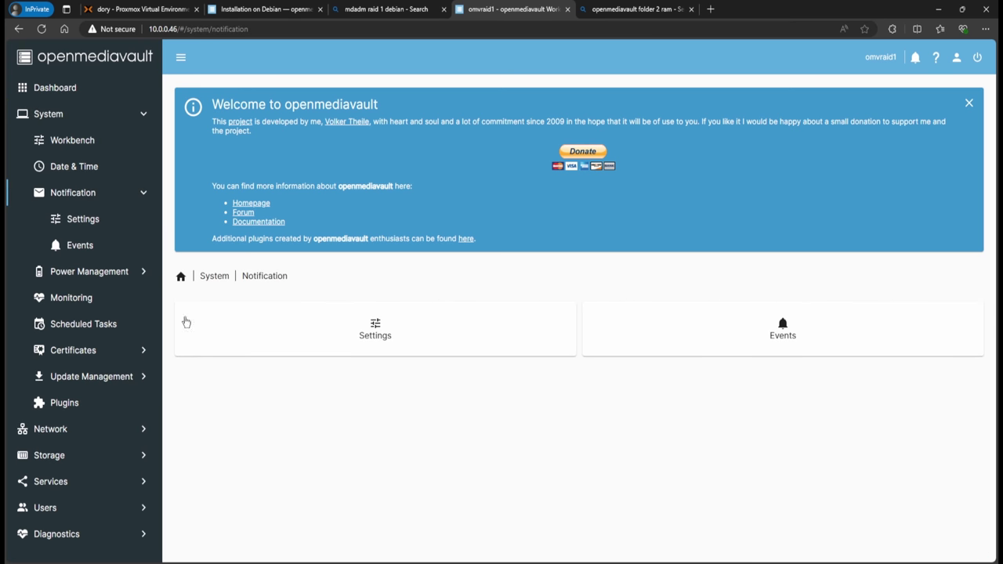
{"action": "left_click", "coordinate": [731, 351]}
{"action": "scroll", "coordinate": [240, 446], "scroll_direction": "down", "scroll_amount": 1}
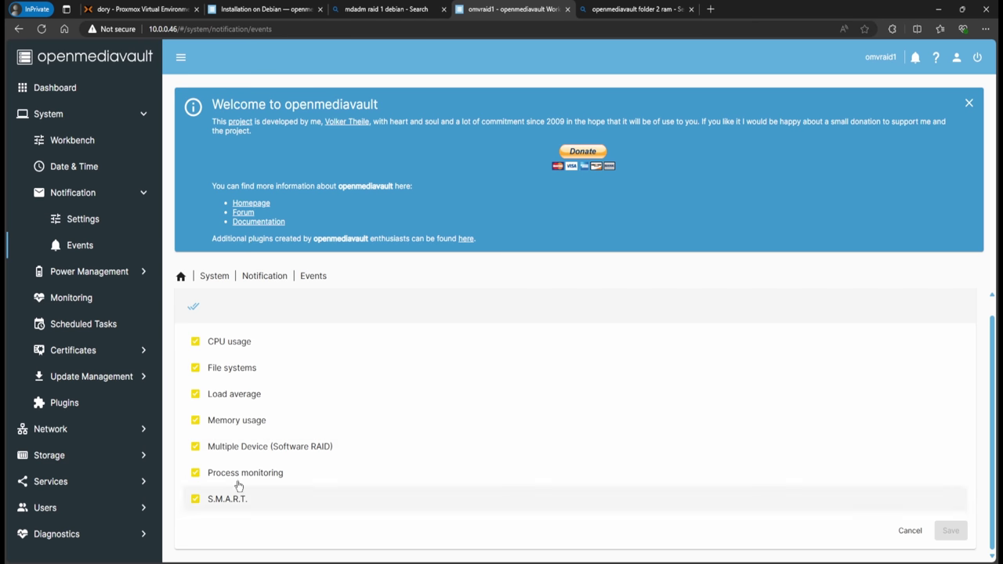
Review the SMTP email notification settings, then return to the Events list.
{"action": "left_click", "coordinate": [263, 277]}
{"action": "left_click", "coordinate": [370, 325]}
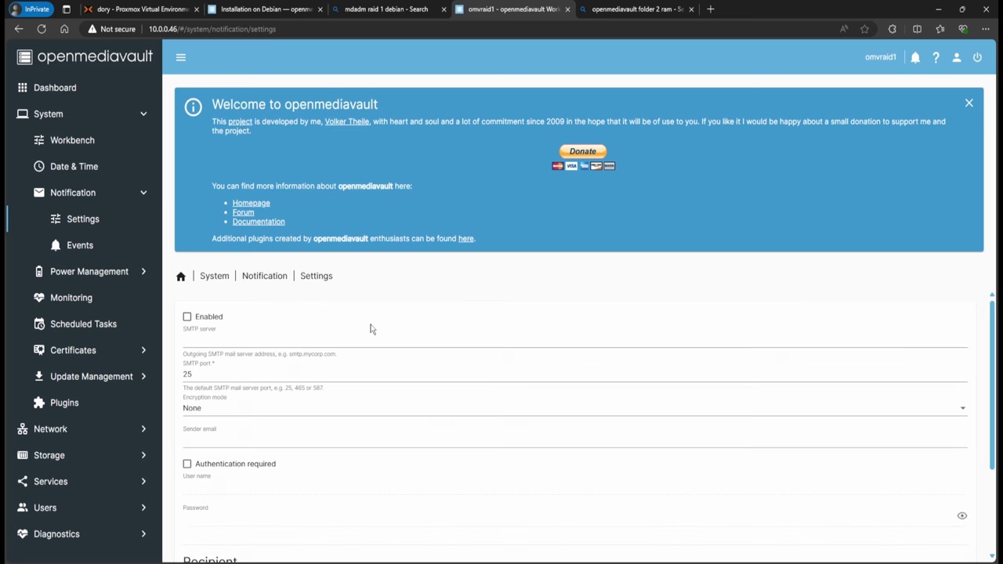
{"action": "scroll", "coordinate": [250, 368], "scroll_direction": "down", "scroll_amount": 1}
{"action": "scroll", "coordinate": [243, 392], "scroll_direction": "up", "scroll_amount": 2}
{"action": "scroll", "coordinate": [291, 471], "scroll_direction": "down", "scroll_amount": 3}
{"action": "scroll", "coordinate": [293, 468], "scroll_direction": "up", "scroll_amount": 5}
{"action": "left_click", "coordinate": [258, 279]}
{"action": "left_click", "coordinate": [675, 314]}
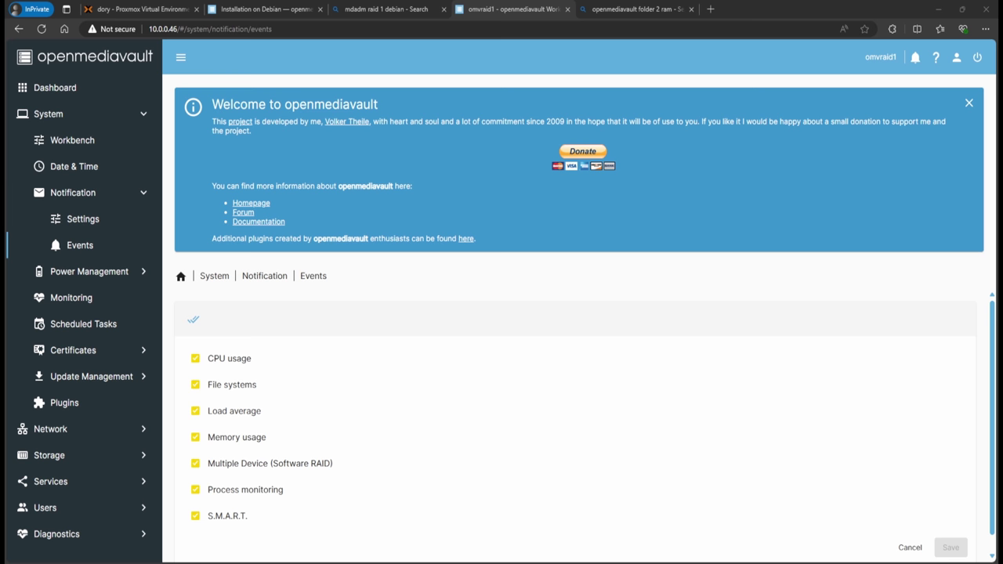
Enlarge the PuTTY terminal font via Change Settings and move the window slightly higher.
{"action": "right_click", "coordinate": [317, 179]}
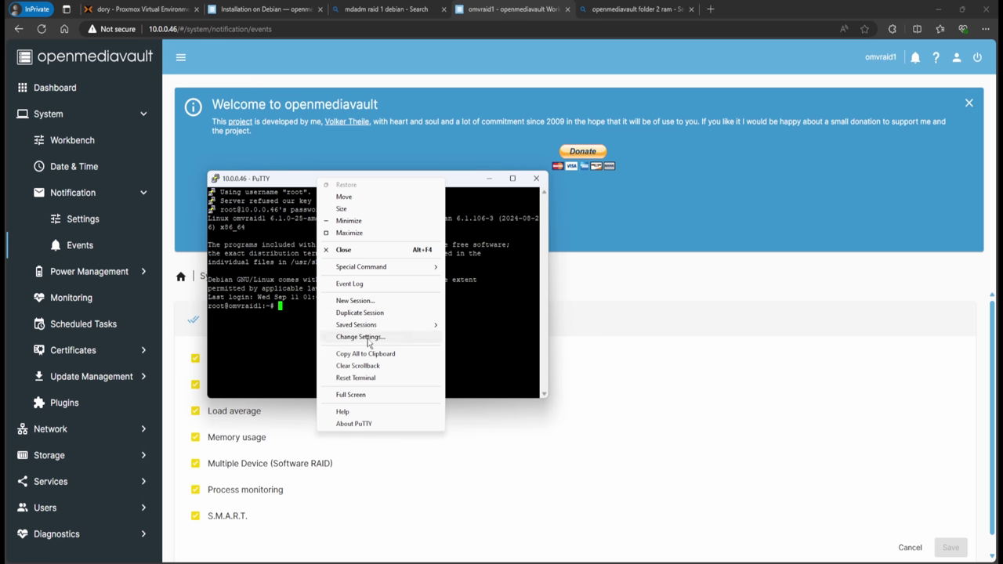
{"action": "left_click", "coordinate": [369, 343]}
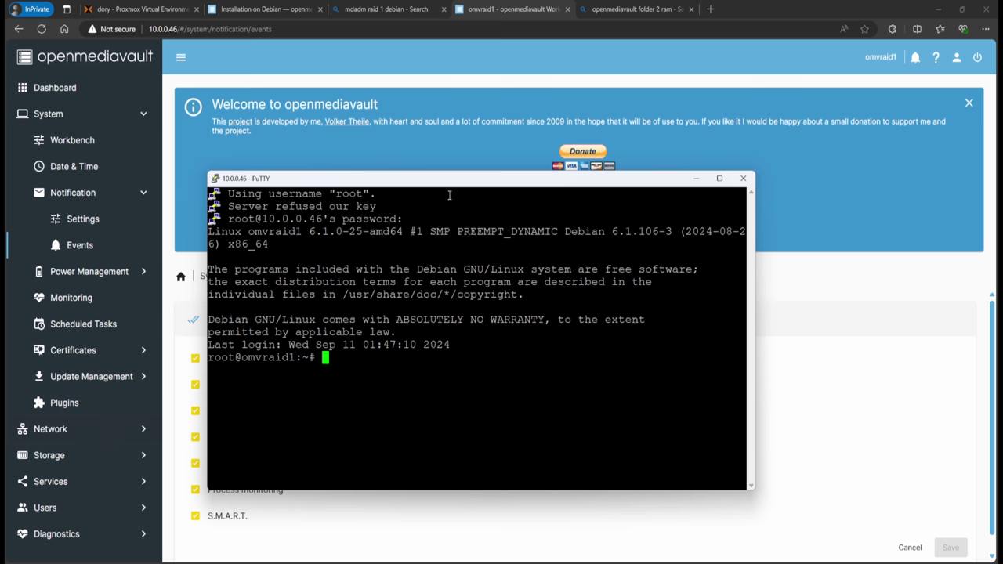
{"action": "left_click_drag", "start_coordinate": [456, 187], "coordinate": [460, 168]}
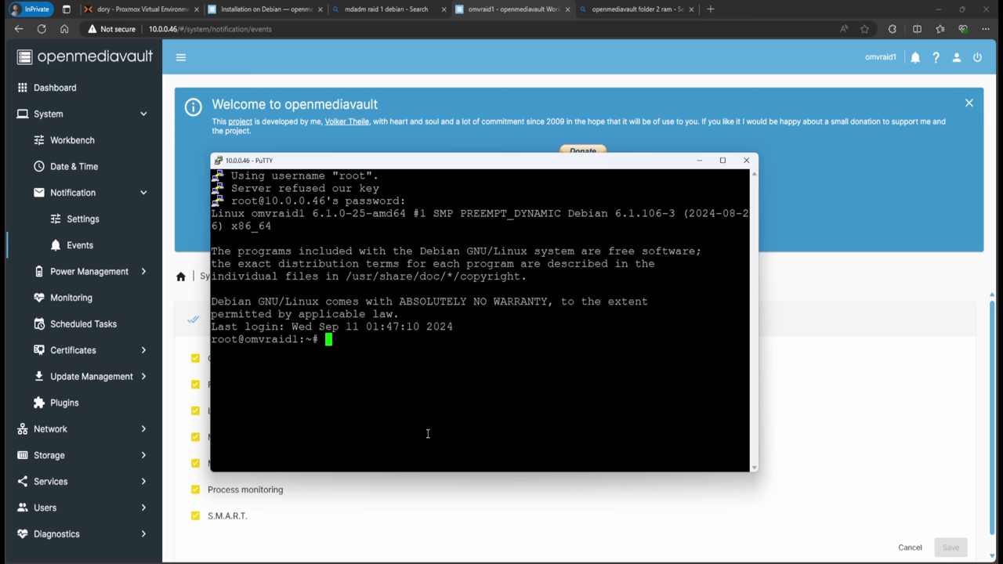
Run 'cat /proc/mdstat' and highlight md0's member disks in the output.
{"action": "type", "text": "cat /"}
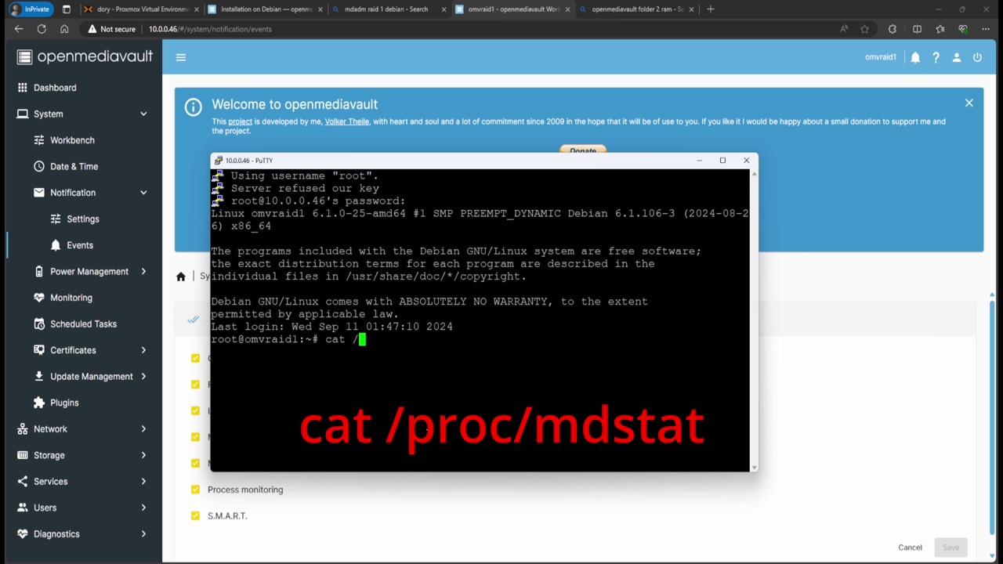
{"action": "type", "text": "proc/mdstat"}
{"action": "key", "text": "Return"}
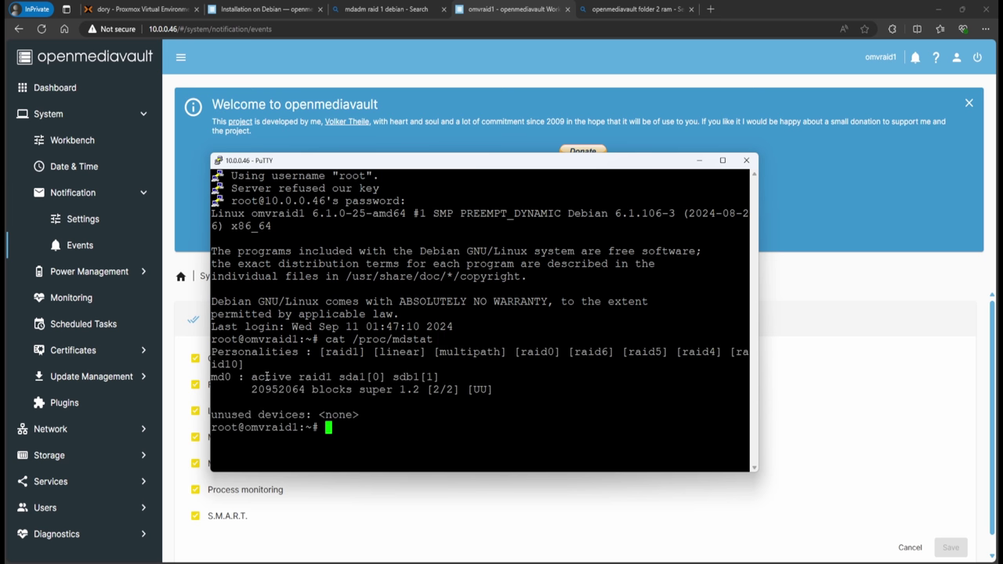
{"action": "left_click_drag", "start_coordinate": [299, 377], "coordinate": [440, 382]}
{"action": "left_click", "coordinate": [394, 451]}
Run 'mdadm --detail /dev/md0' to show the array's details.
{"action": "type", "text": "mdadm "}
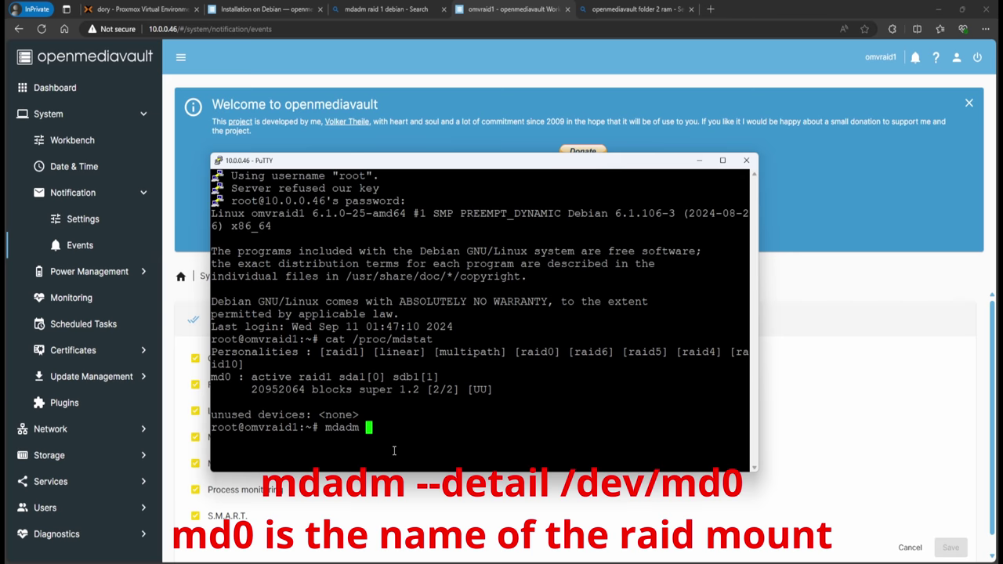
{"action": "type", "text": "--detail /"}
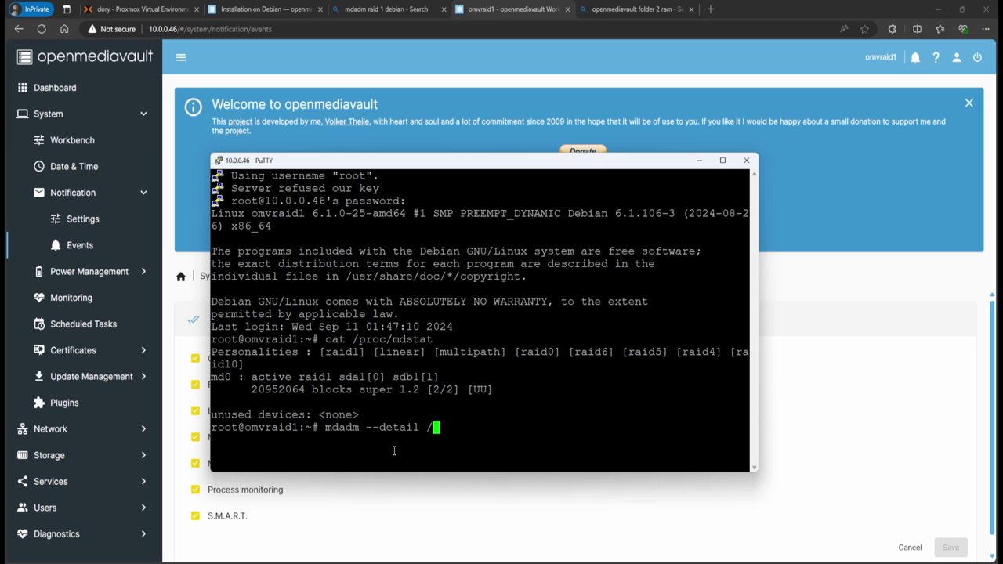
{"action": "type", "text": "dev/md0"}
{"action": "key", "text": "Return"}
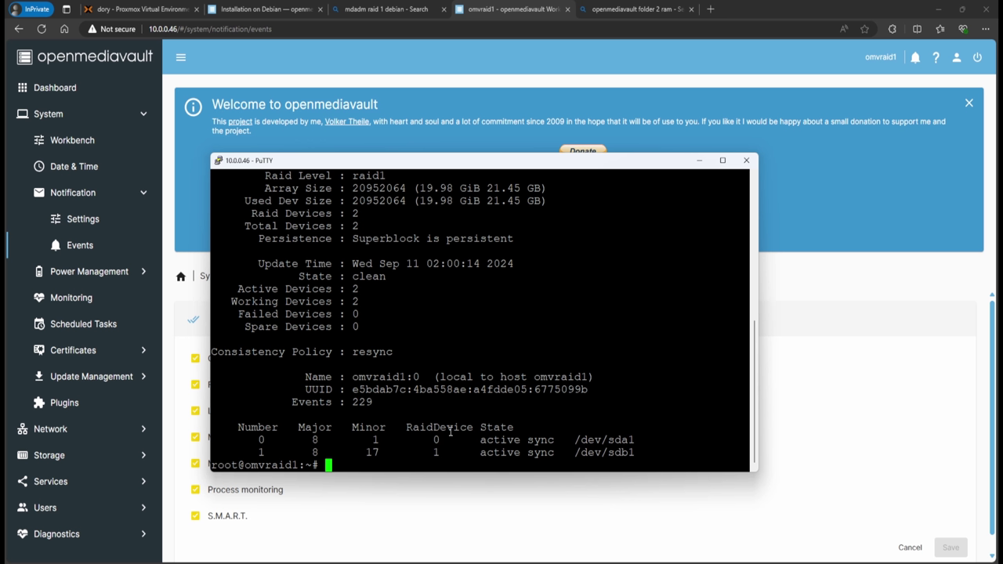
Power off the openmediavault server with 'shutdown now'.
{"action": "type", "text": "shuts"}
{"action": "key", "text": "BackSpace"}
{"action": "type", "text": "down now"}
{"action": "key", "text": "Return"}
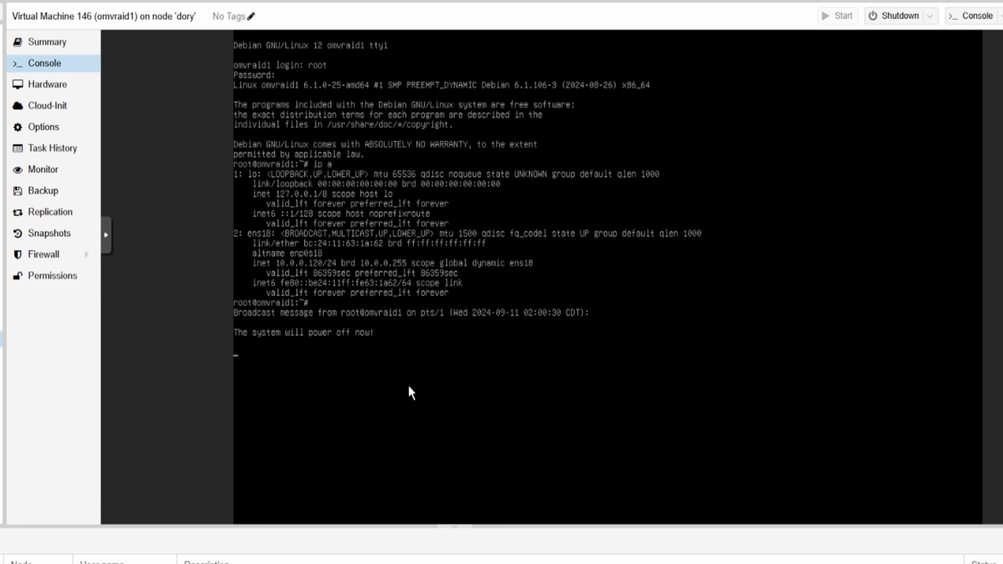
Show VM 146's Hardware list with the 20G disks scsi0 and scsi1, after checking the console.
{"action": "left_click", "coordinate": [58, 91]}
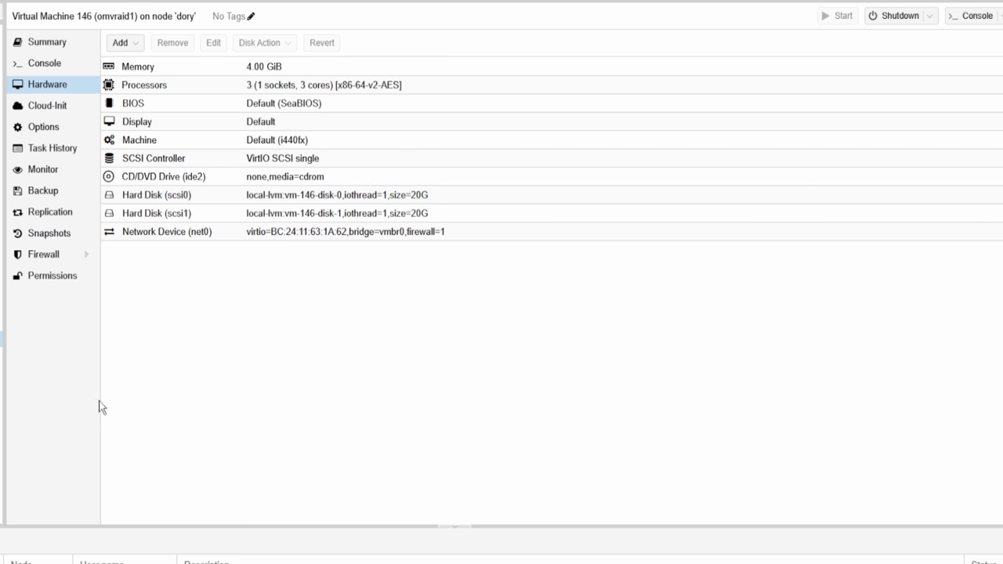
{"action": "left_click", "coordinate": [69, 65]}
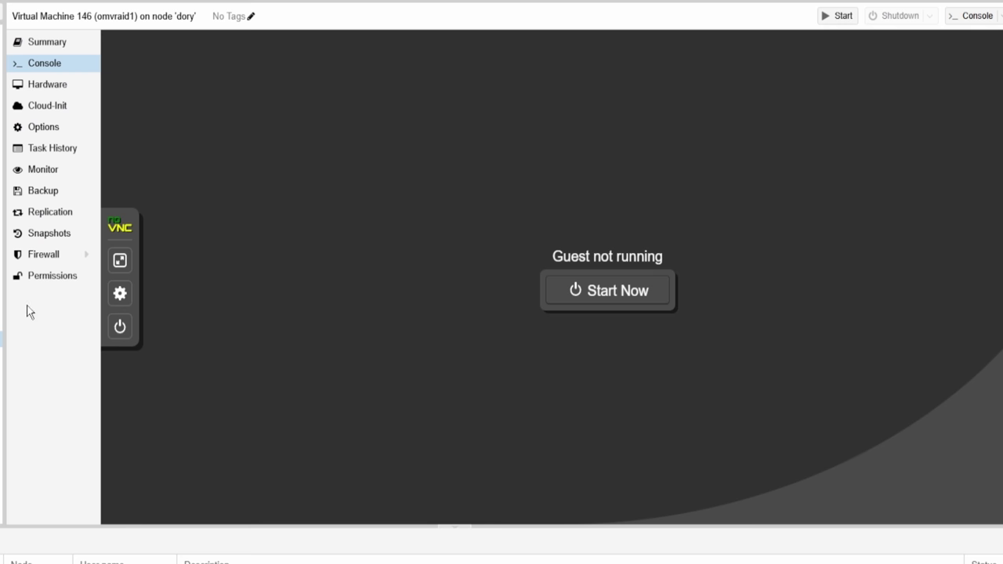
{"action": "left_click", "coordinate": [66, 88]}
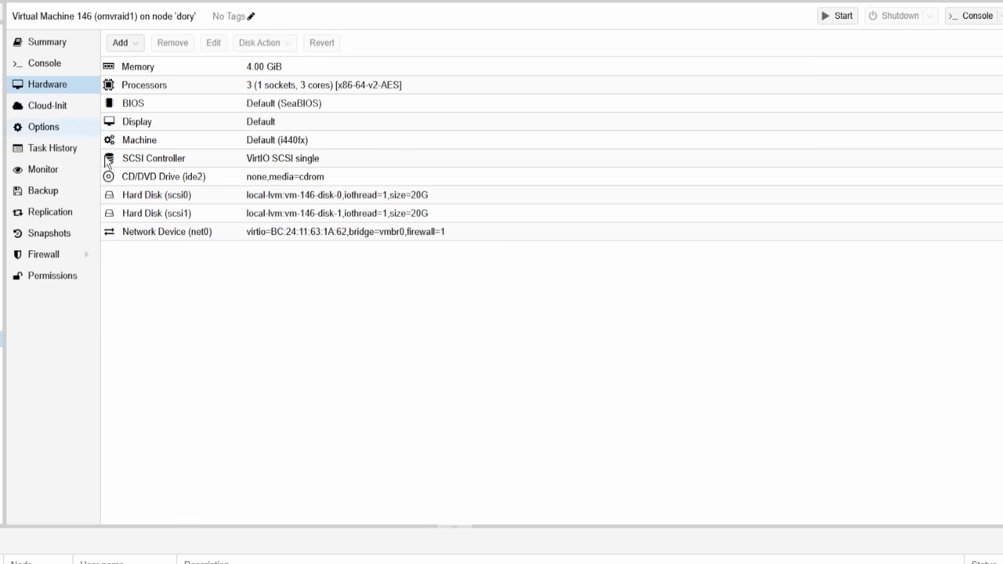
Detach hard disk scsi0 from VM 146 and start the VM from its console.
{"action": "left_click", "coordinate": [216, 198]}
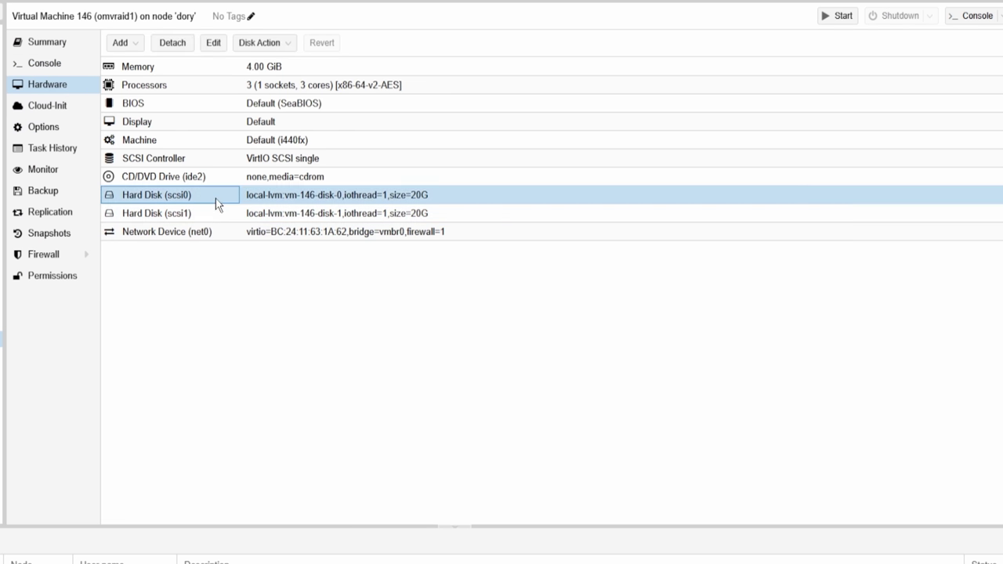
{"action": "left_click", "coordinate": [177, 45]}
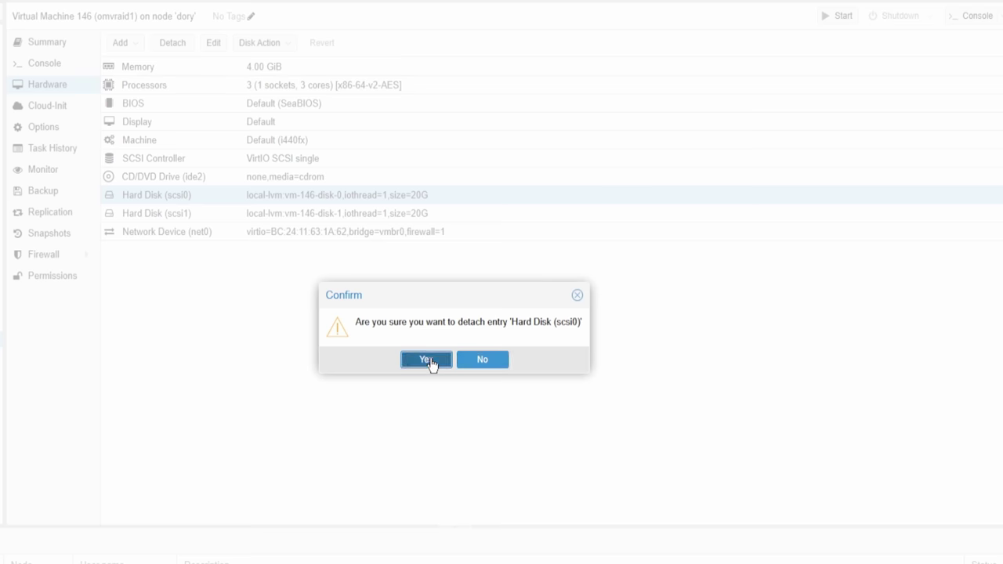
{"action": "left_click", "coordinate": [430, 361]}
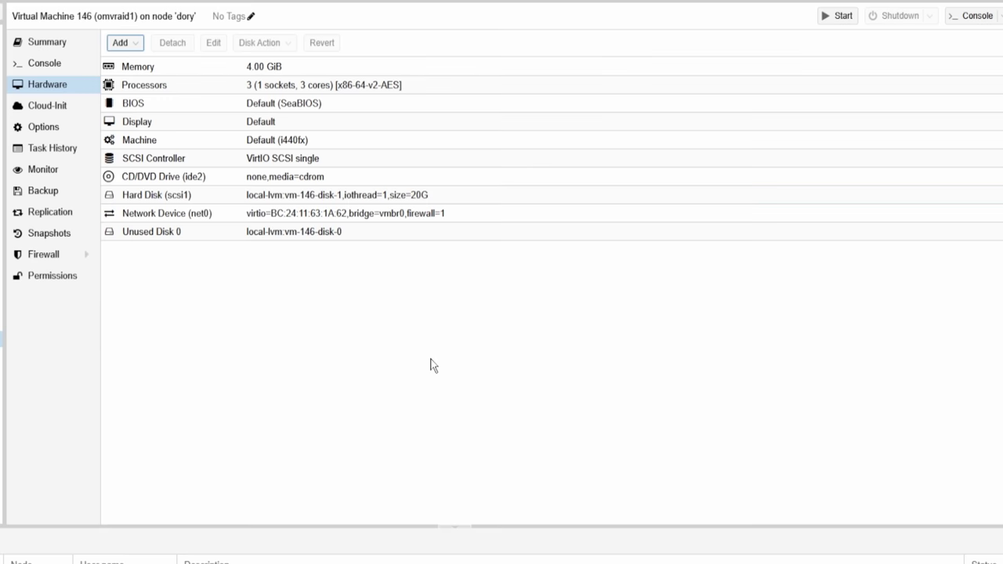
{"action": "left_click", "coordinate": [39, 64]}
{"action": "left_click", "coordinate": [553, 292]}
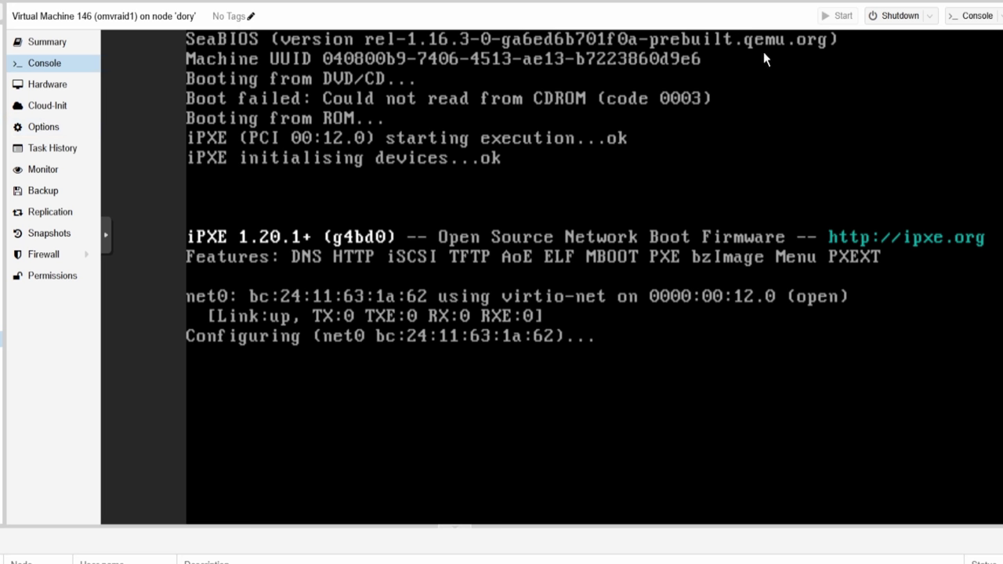
Force-stop VM 146 with Shutdown > Stop and confirm.
{"action": "left_click", "coordinate": [929, 15]}
{"action": "left_click", "coordinate": [902, 85]}
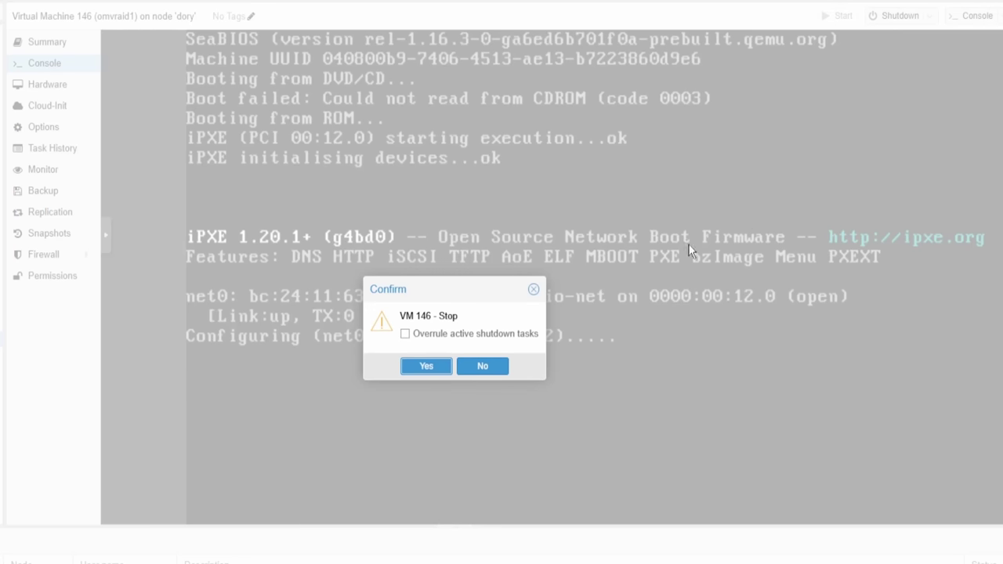
{"action": "left_click", "coordinate": [426, 364]}
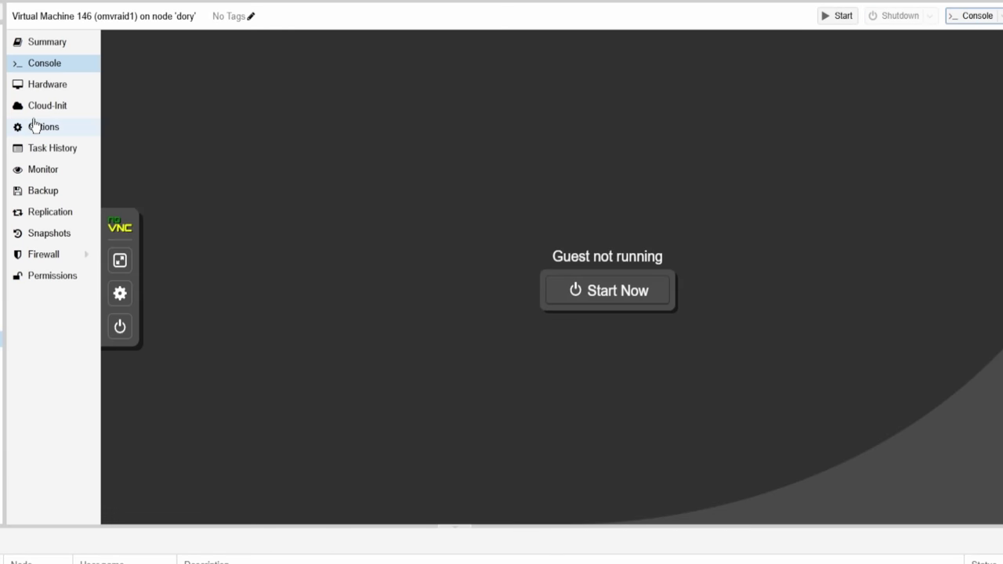
Enable scsi1 and move it to the top of VM 146's boot order.
{"action": "left_click", "coordinate": [45, 86]}
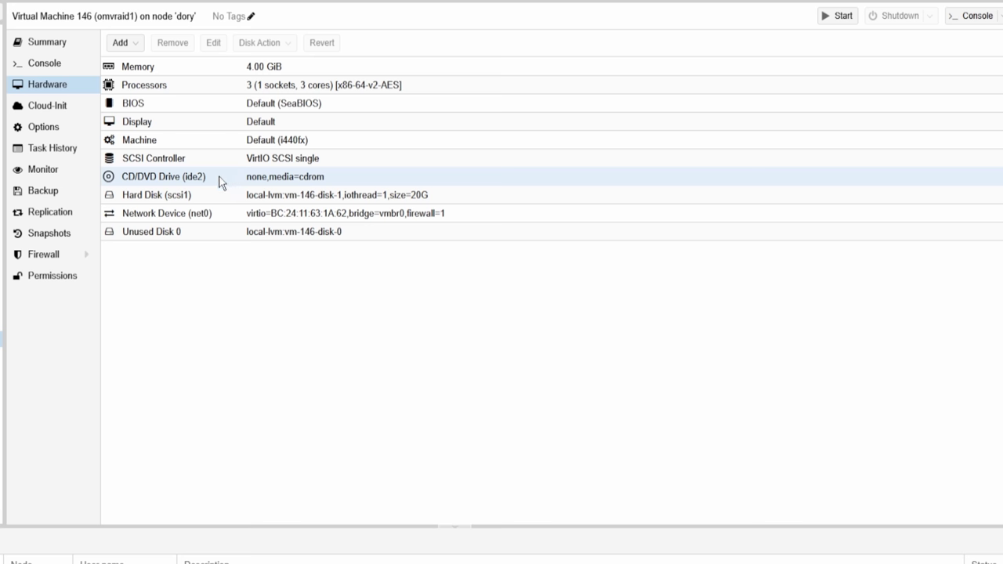
{"action": "left_click", "coordinate": [76, 127]}
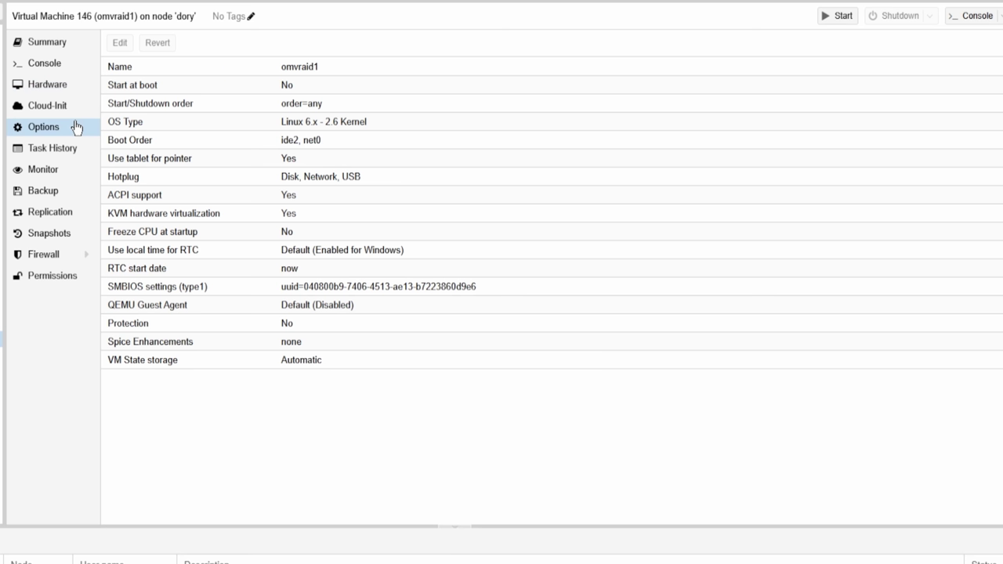
{"action": "double_click", "coordinate": [144, 140]}
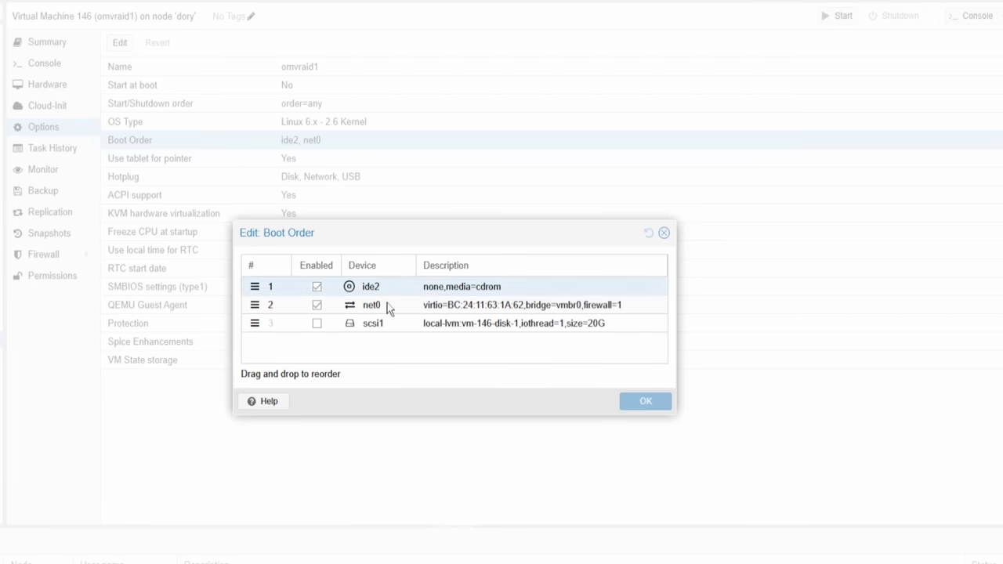
{"action": "left_click", "coordinate": [317, 324]}
{"action": "left_click_drag", "start_coordinate": [256, 323], "coordinate": [255, 286]}
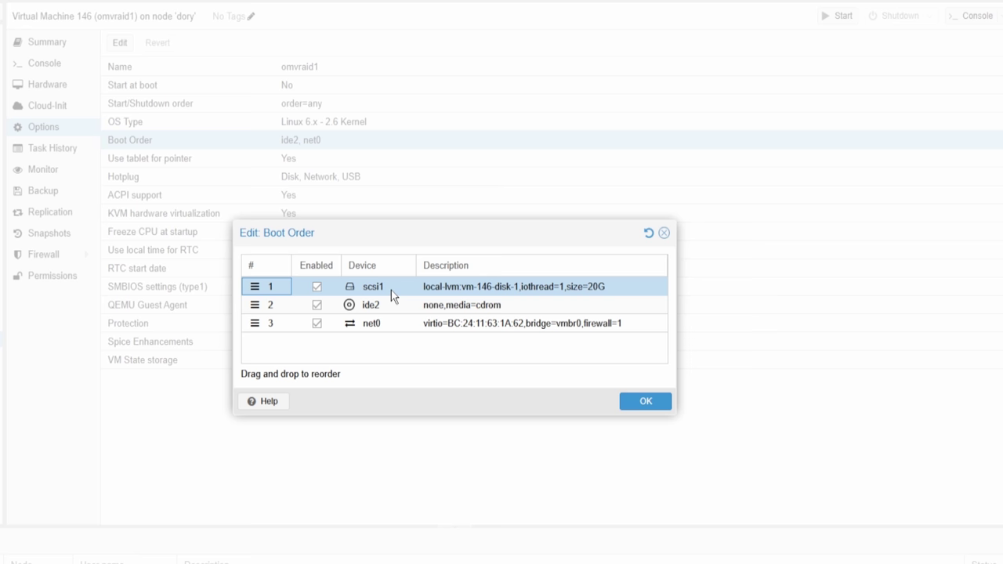
{"action": "left_click", "coordinate": [630, 403]}
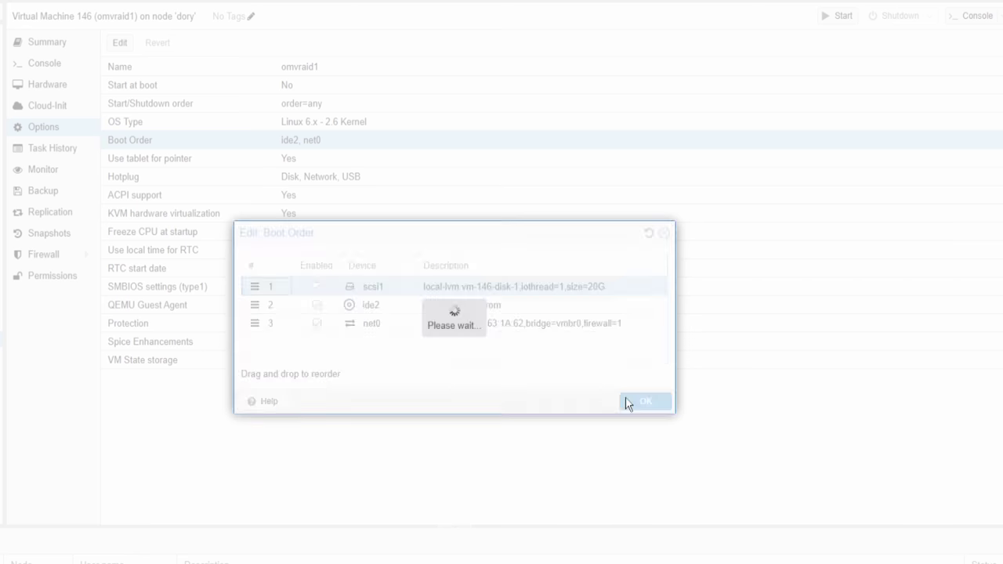
Start VM 146 again from its console.
{"action": "left_click", "coordinate": [45, 84]}
{"action": "left_click", "coordinate": [54, 62]}
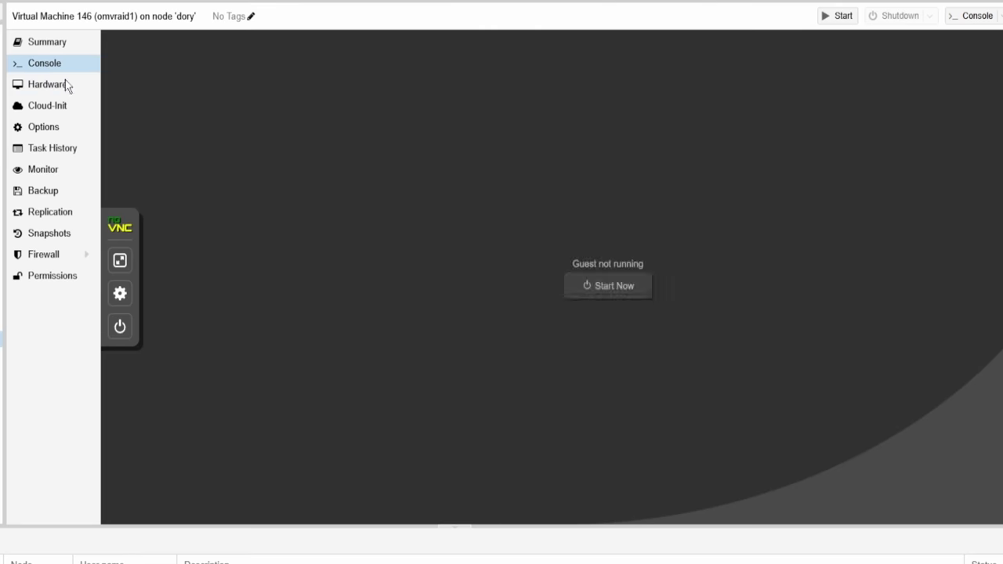
{"action": "left_click", "coordinate": [581, 291]}
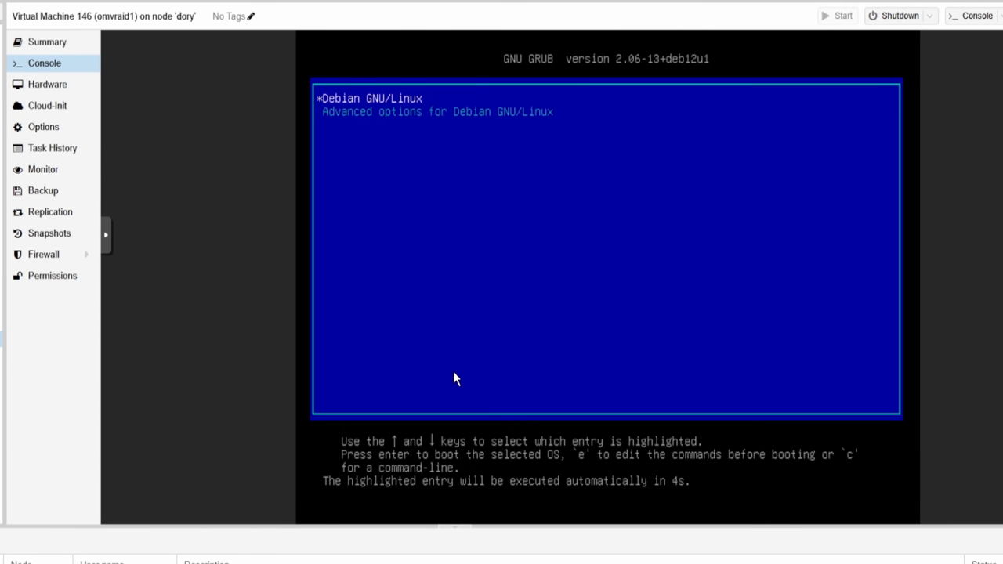
Boot the Debian GNU/Linux entry from the GRUB menu.
{"action": "key", "text": "Return"}
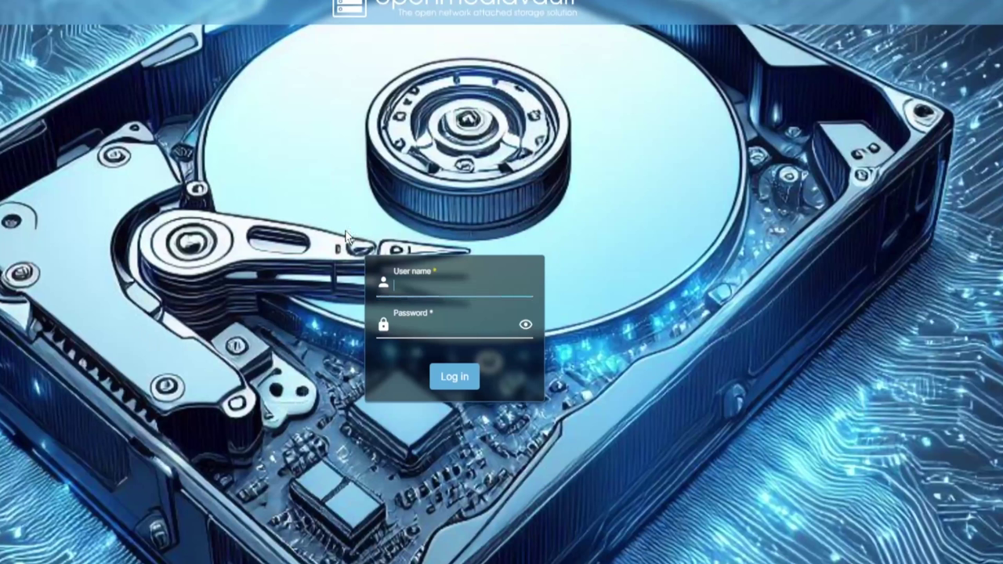
Log in to openmediavault as admin, correcting the password after a failed attempt.
{"action": "type", "text": "admin"}
{"action": "key", "text": "Tab"}
{"action": "type", "text": "•••••••••••••"}
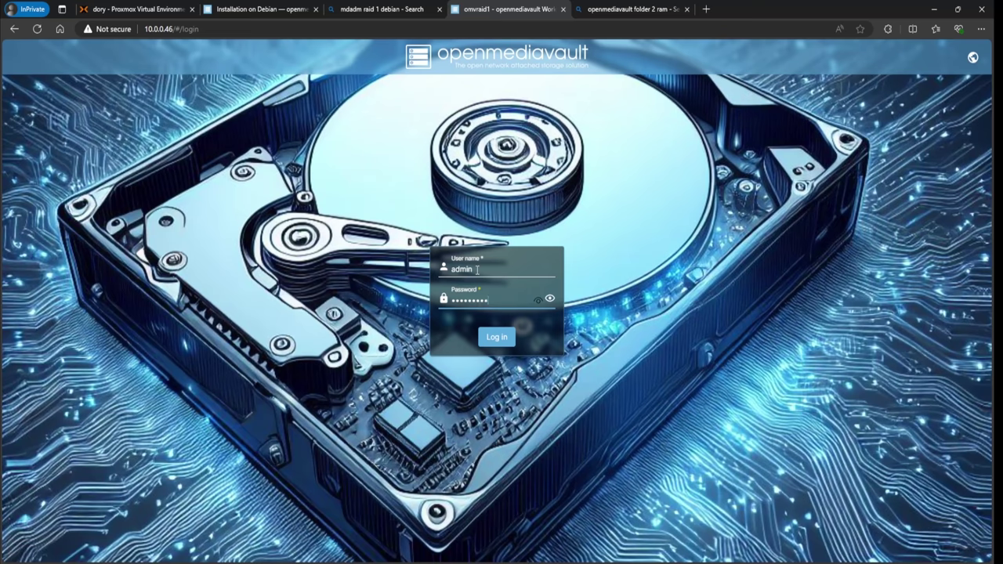
{"action": "key", "text": "Return"}
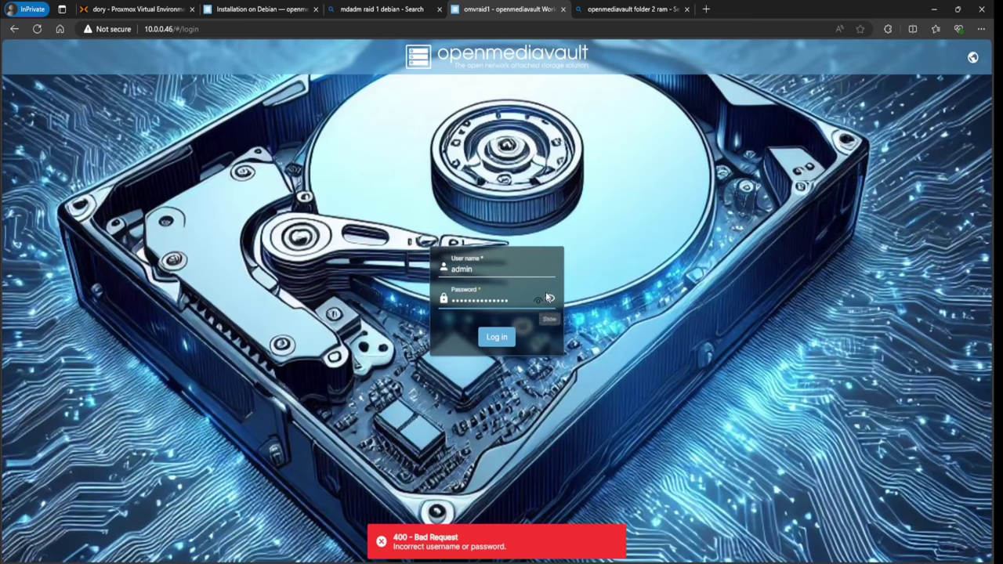
{"action": "left_click", "coordinate": [550, 298]}
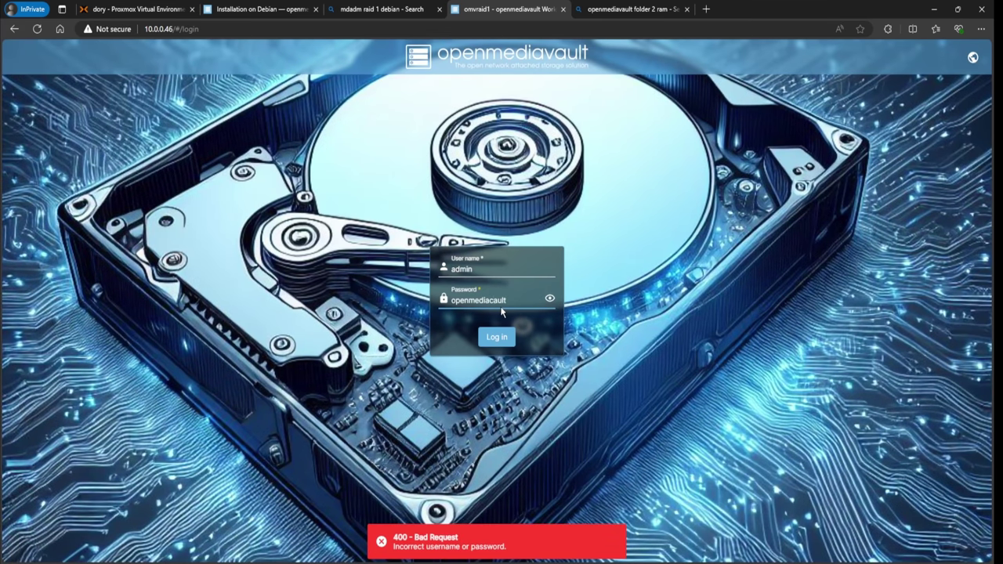
{"action": "key", "text": "Return"}
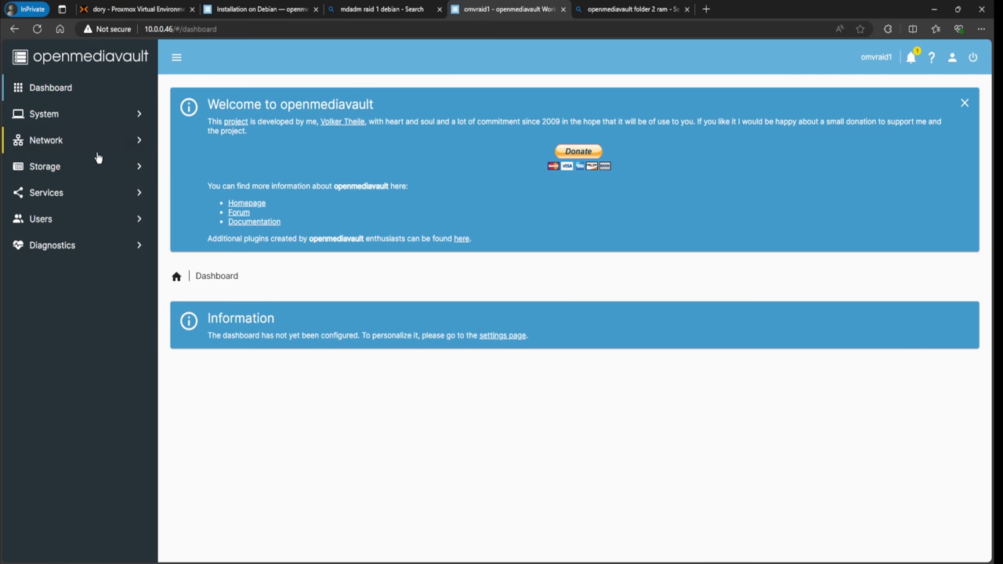
Open /dev/md0's details under Storage > Multiple Device and mark the removed member's line.
{"action": "left_click", "coordinate": [63, 168]}
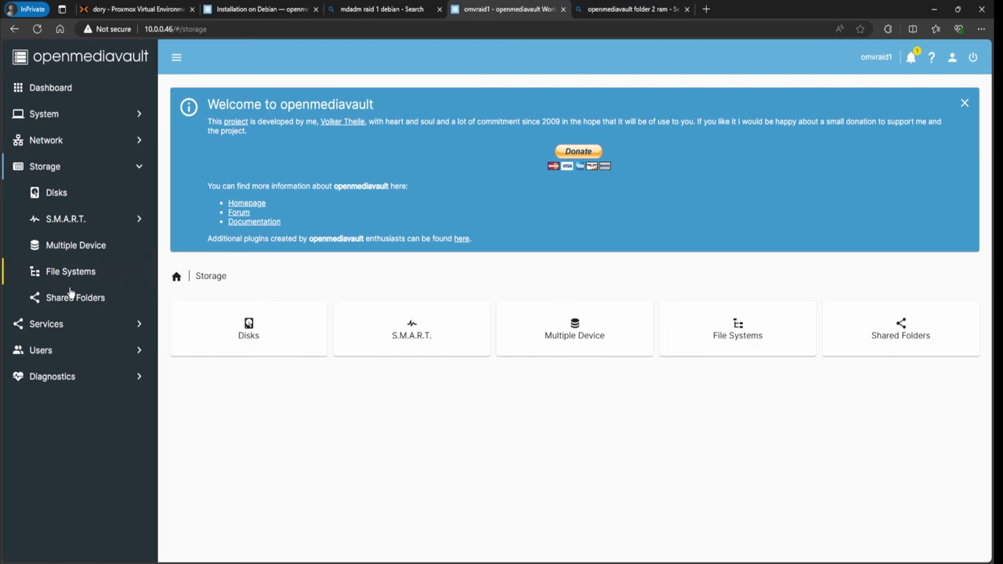
{"action": "left_click", "coordinate": [72, 245]}
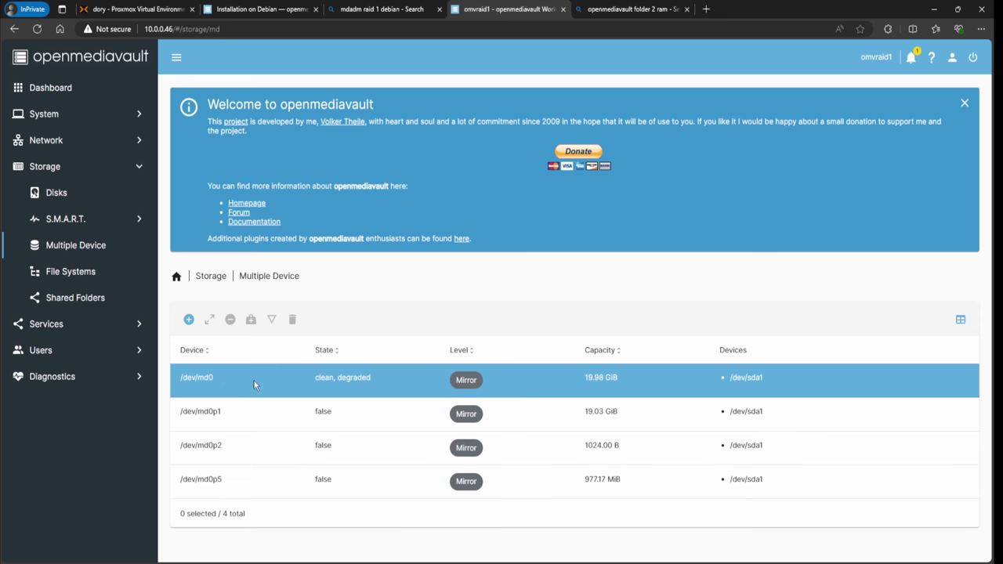
{"action": "left_click", "coordinate": [254, 381]}
{"action": "left_click", "coordinate": [274, 321]}
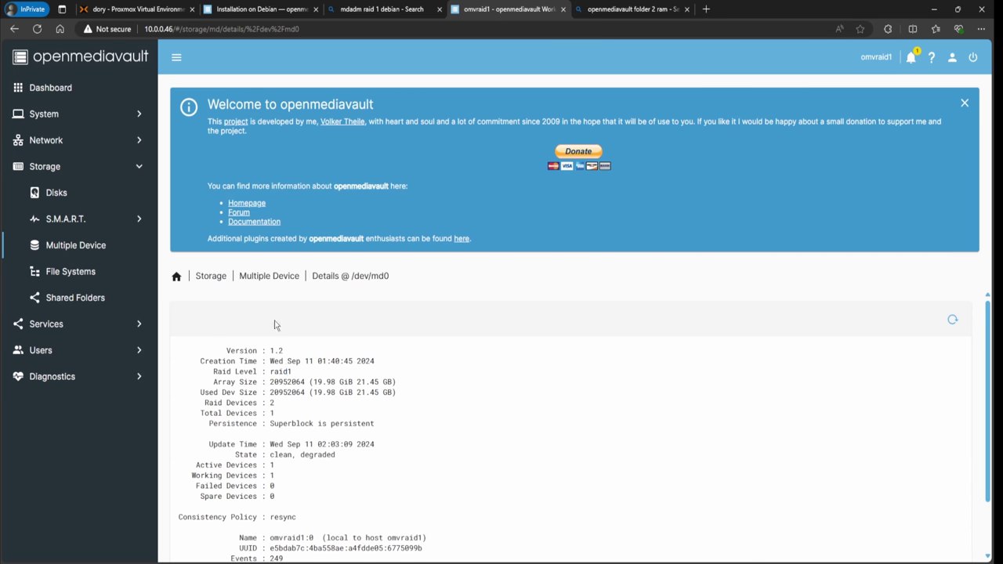
{"action": "scroll", "coordinate": [321, 415], "scroll_direction": "down", "scroll_amount": 3}
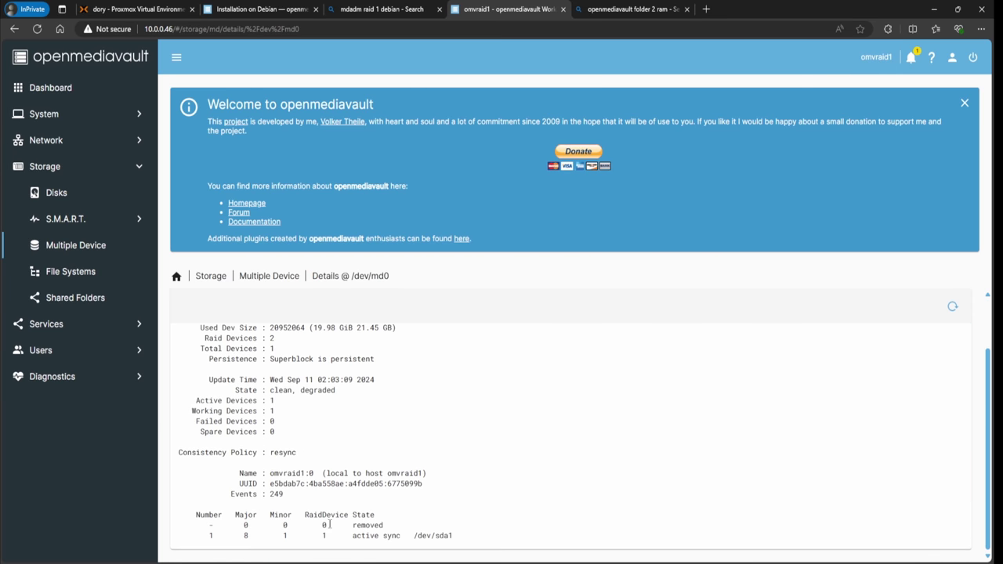
{"action": "left_click_drag", "start_coordinate": [225, 526], "coordinate": [466, 537]}
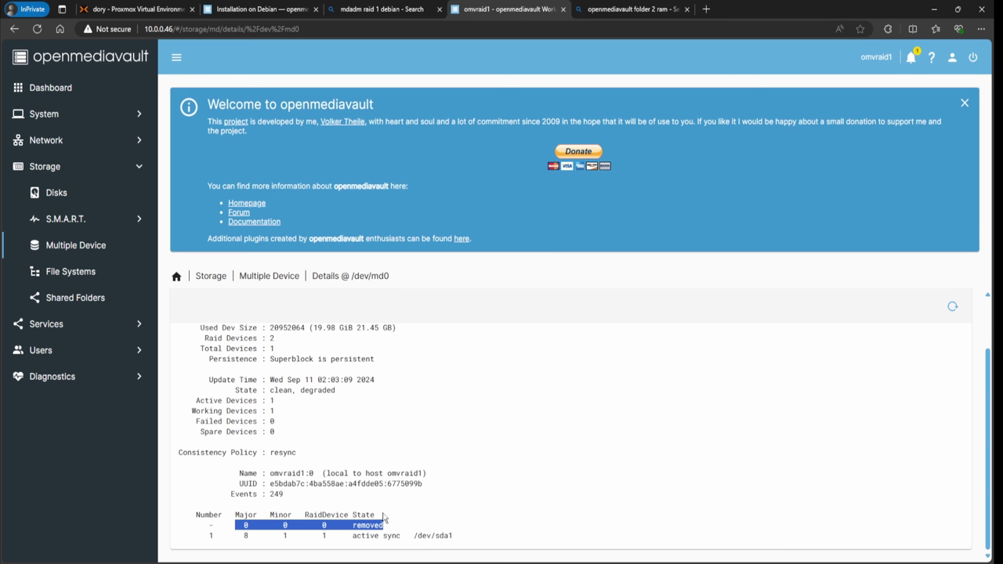
Shut down omvraid1 from openmediavault's power menu, ticking Confirm.
{"action": "left_click", "coordinate": [973, 57]}
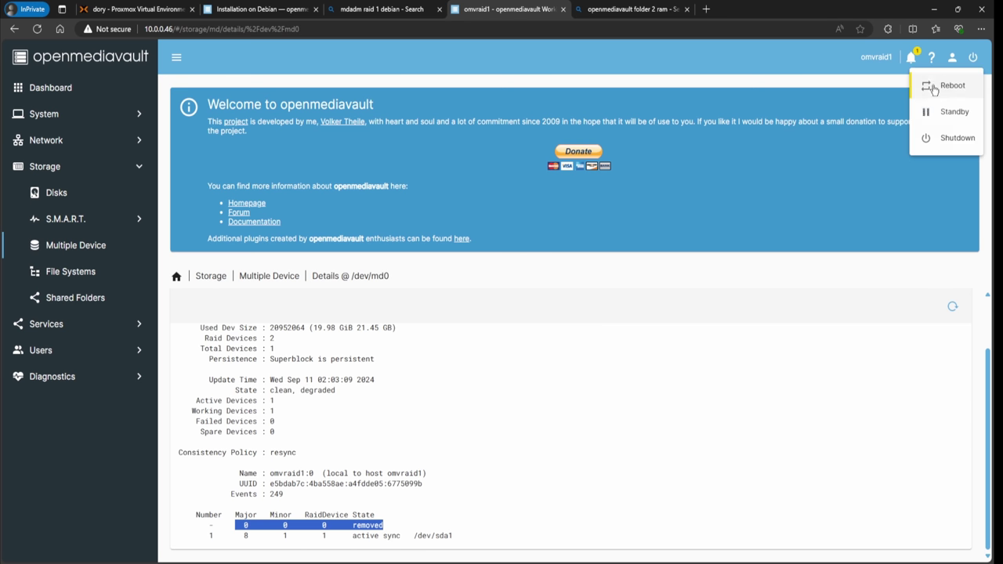
{"action": "left_click", "coordinate": [933, 146]}
{"action": "left_click", "coordinate": [477, 329]}
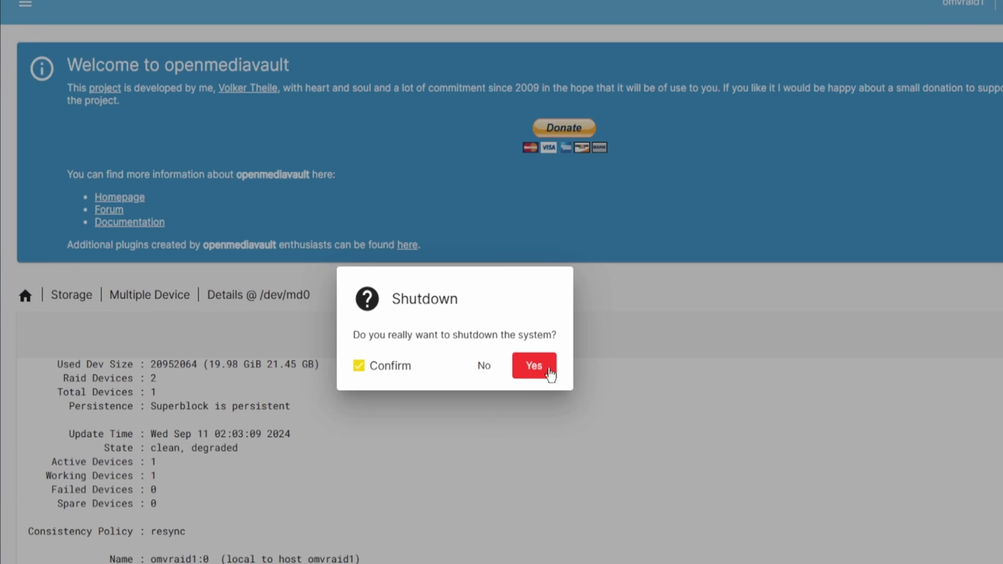
{"action": "left_click", "coordinate": [537, 366]}
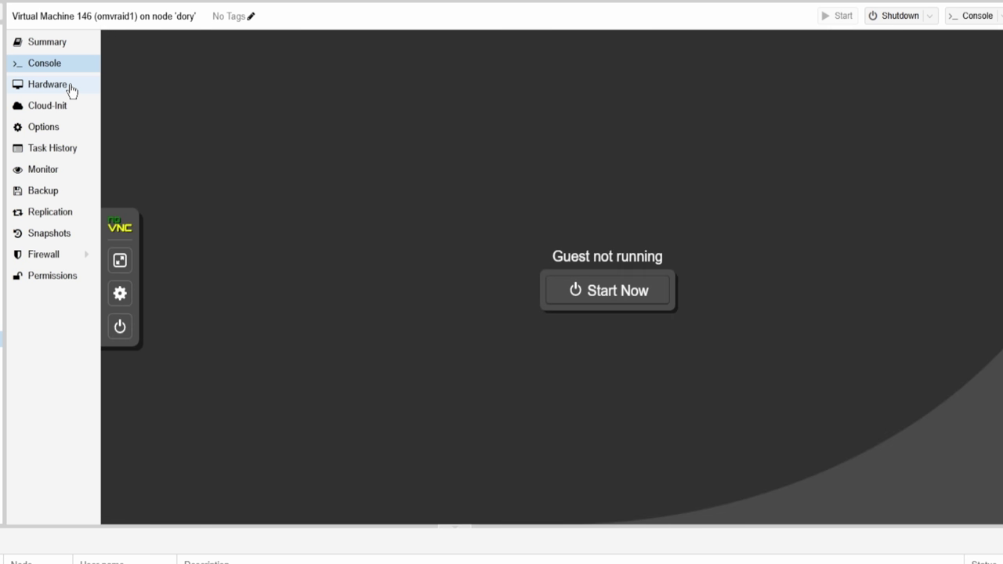
Reattach the unused disk to VM 146 as scsi0.
{"action": "left_click", "coordinate": [71, 90]}
{"action": "left_click", "coordinate": [167, 233]}
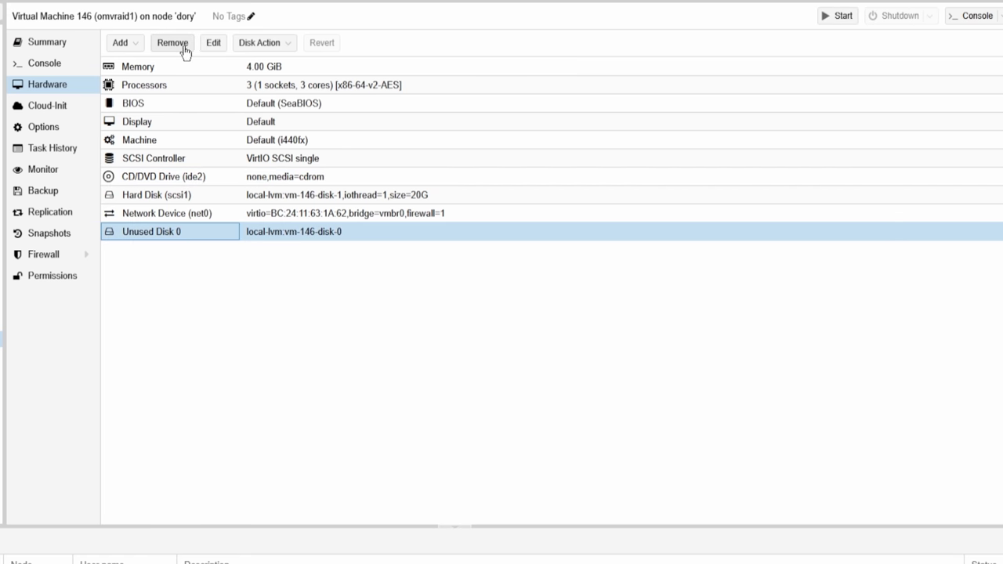
{"action": "double_click", "coordinate": [173, 234]}
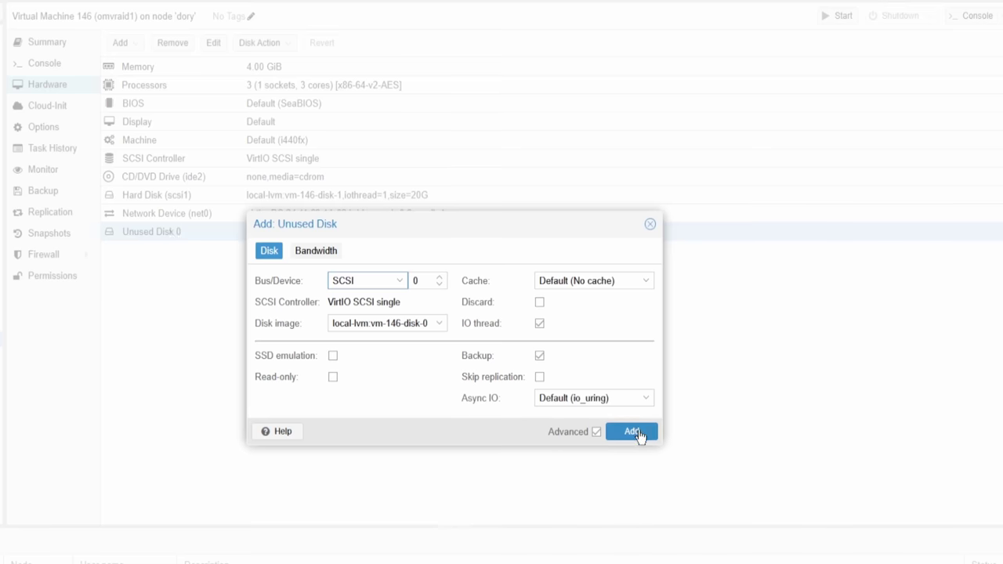
{"action": "left_click", "coordinate": [632, 432]}
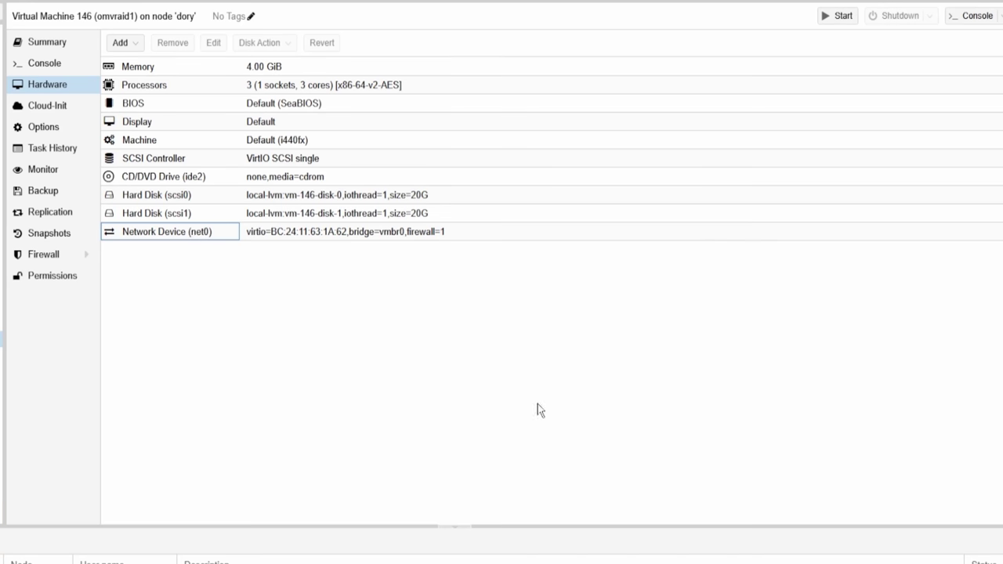
Set VM 146's boot order to scsi0, scsi1, ide2, net0 with scsi0 enabled.
{"action": "left_click", "coordinate": [43, 128]}
{"action": "double_click", "coordinate": [242, 140]}
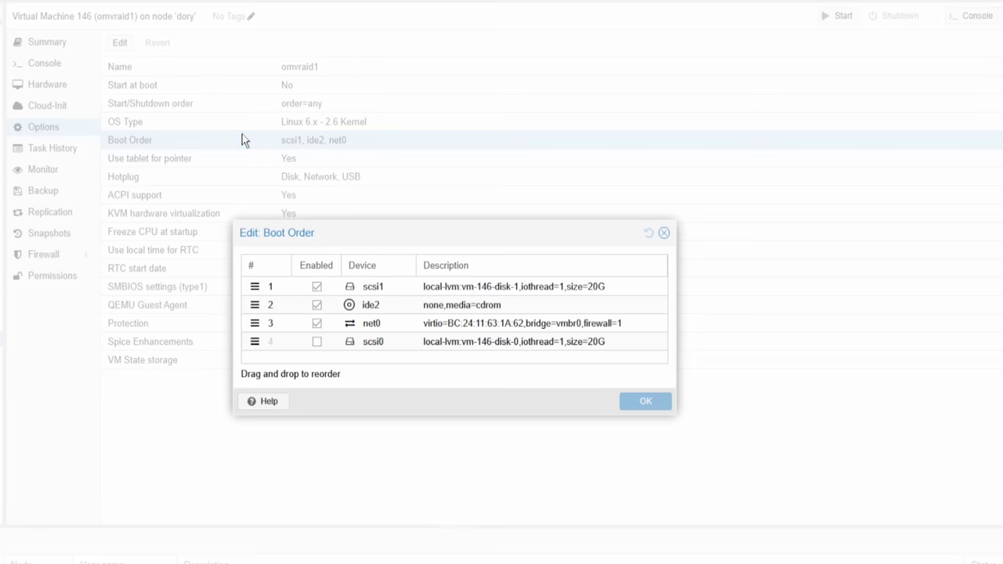
{"action": "left_click", "coordinate": [317, 342]}
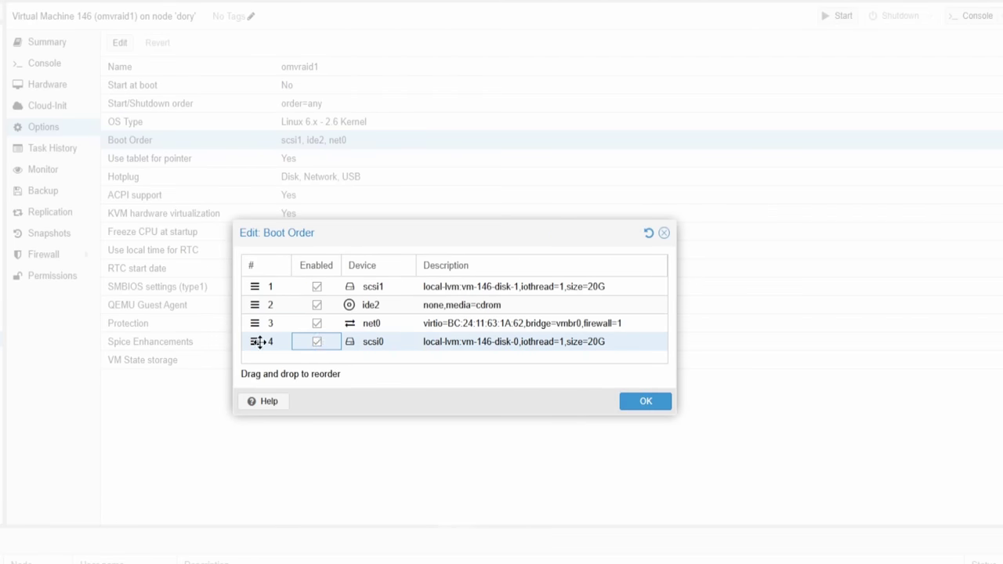
{"action": "left_click_drag", "start_coordinate": [260, 341], "coordinate": [262, 286]}
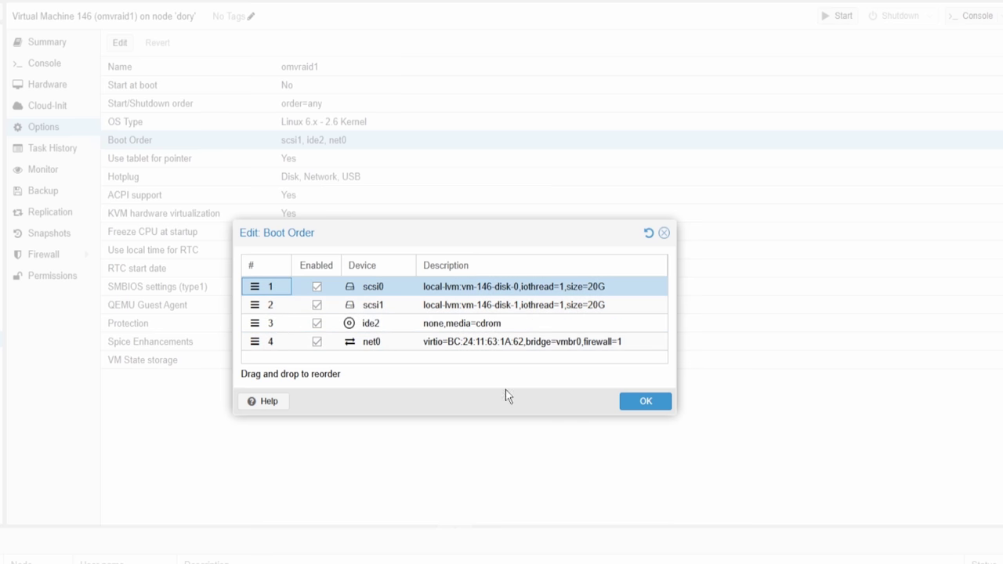
{"action": "left_click", "coordinate": [654, 403]}
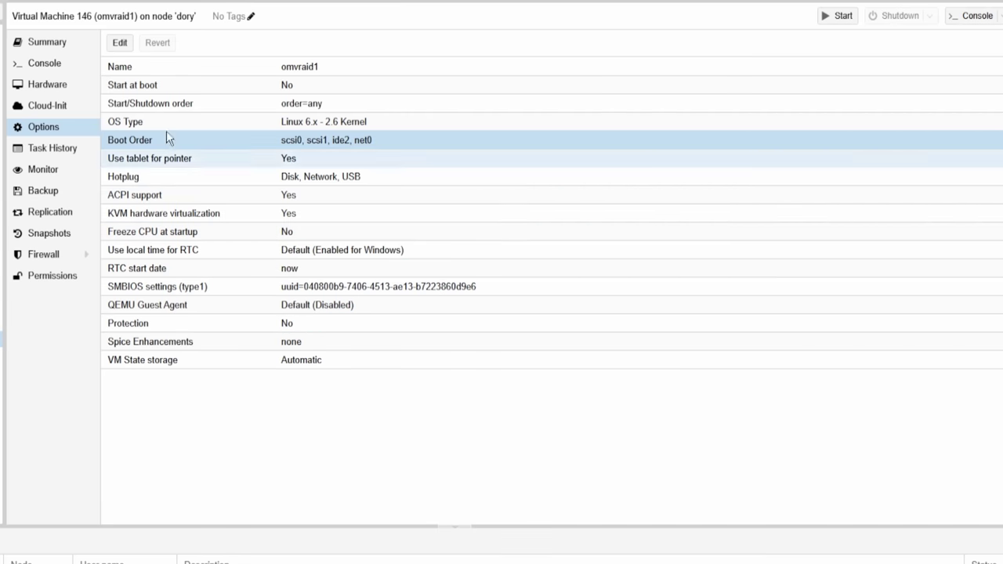
{"action": "left_click", "coordinate": [43, 65]}
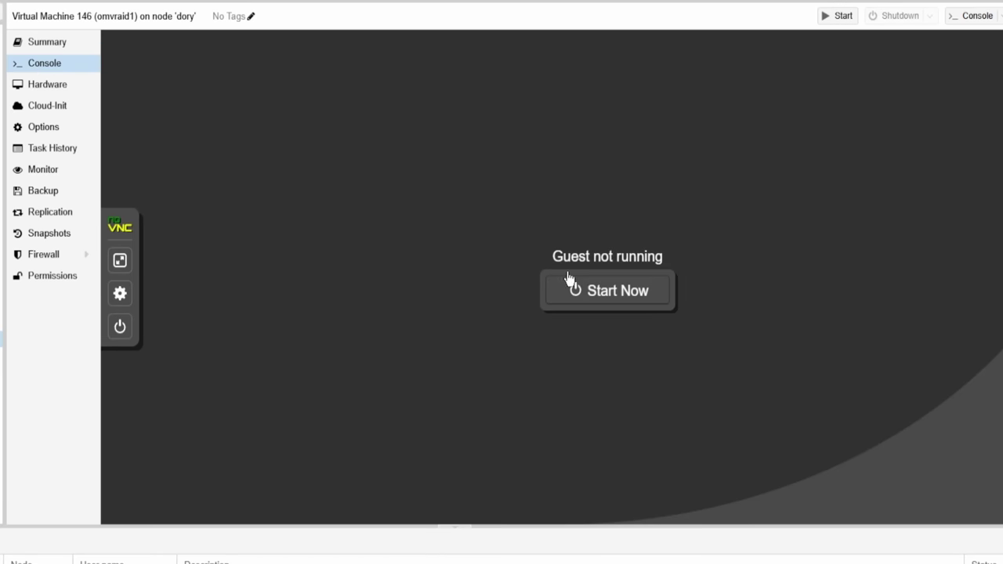
Start the omvraid1 virtual machine (VM 146) from the noVNC console's Start Now button.
{"action": "left_click", "coordinate": [570, 282]}
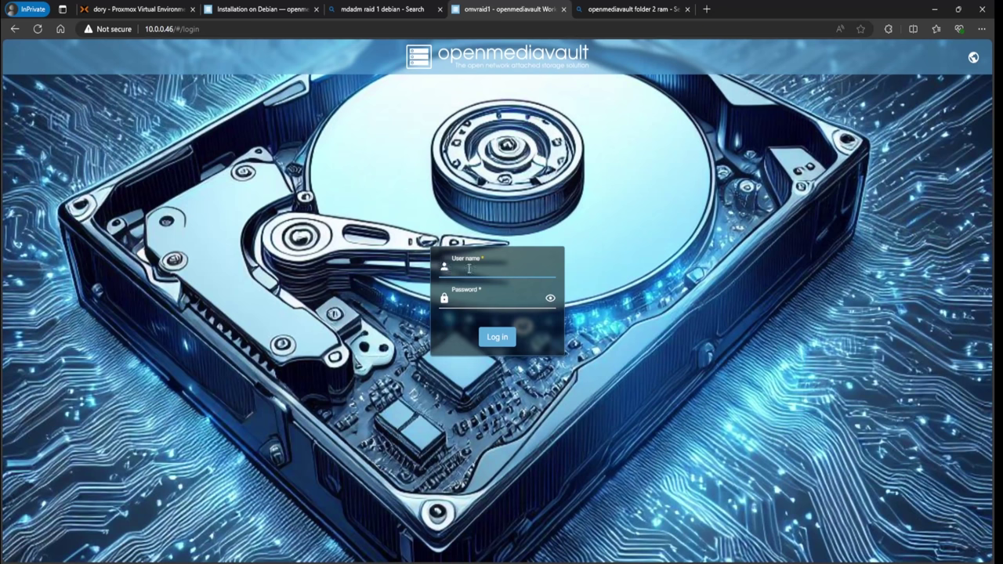
Log in to the openmediavault web UI with the admin account and its password.
{"action": "key", "text": "Tab"}
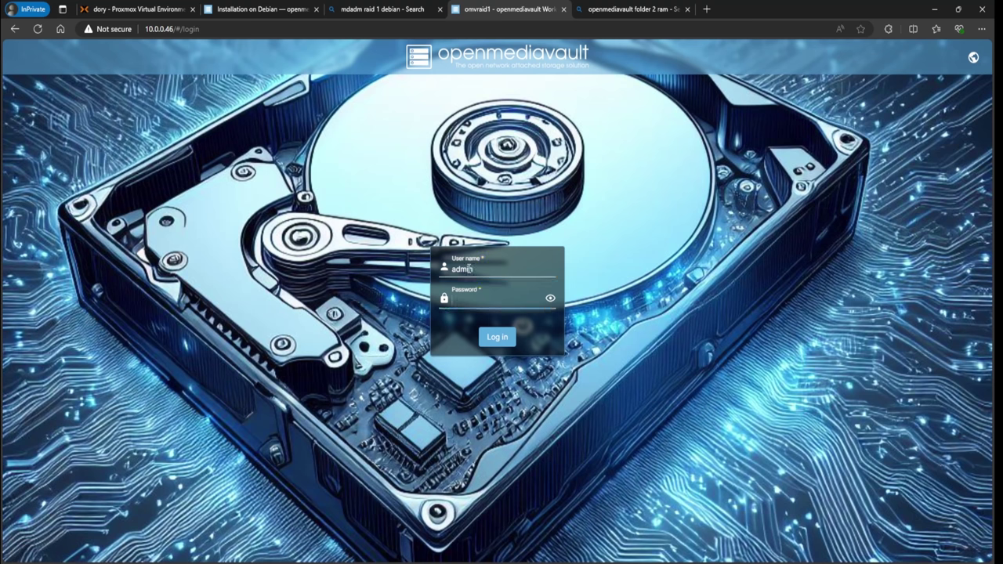
{"action": "key", "text": "Return"}
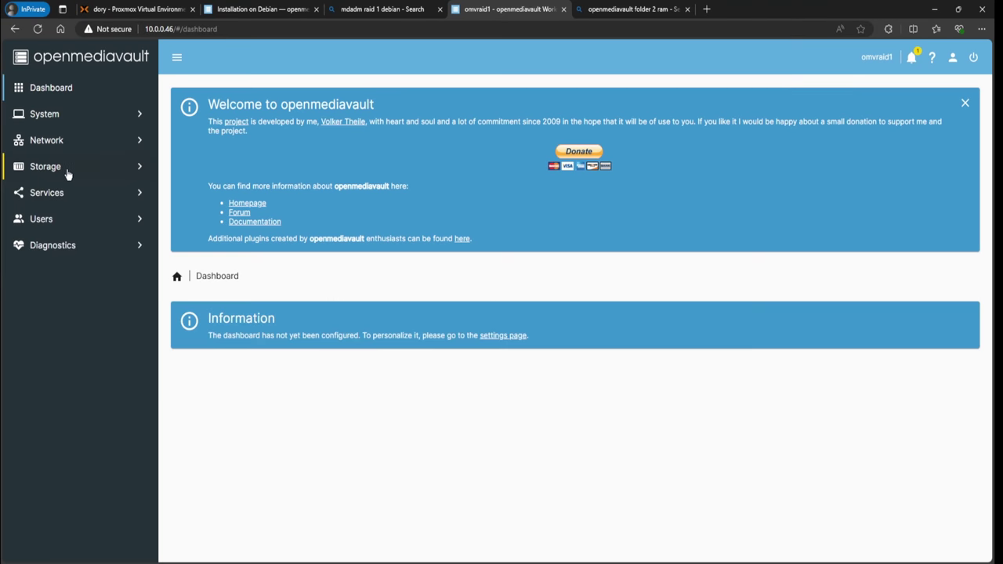
Under Storage > Multiple Device, select the degraded /dev/md0 array, then bring PuTTY forward.
{"action": "left_click", "coordinate": [129, 168]}
{"action": "left_click", "coordinate": [78, 245]}
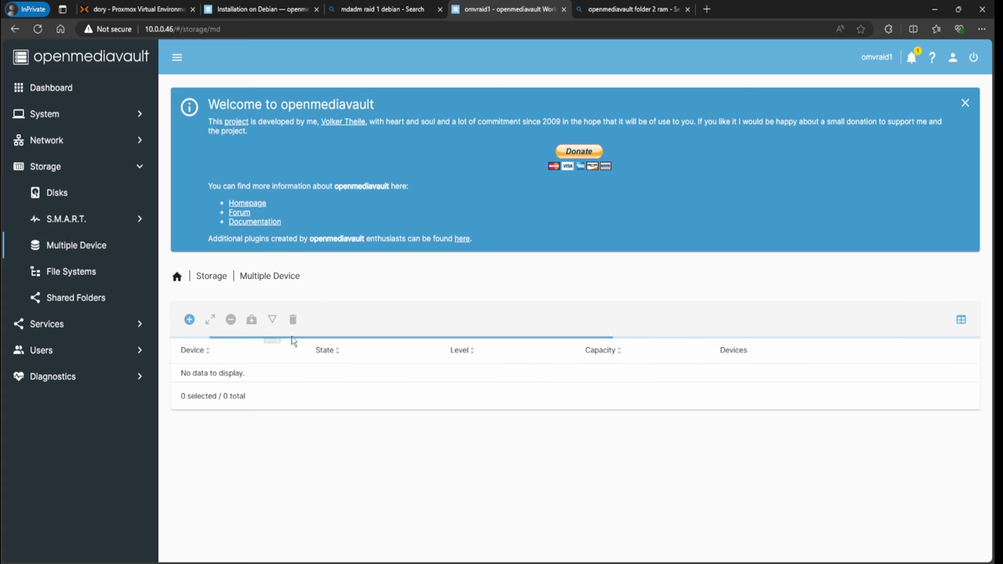
{"action": "left_click", "coordinate": [333, 393]}
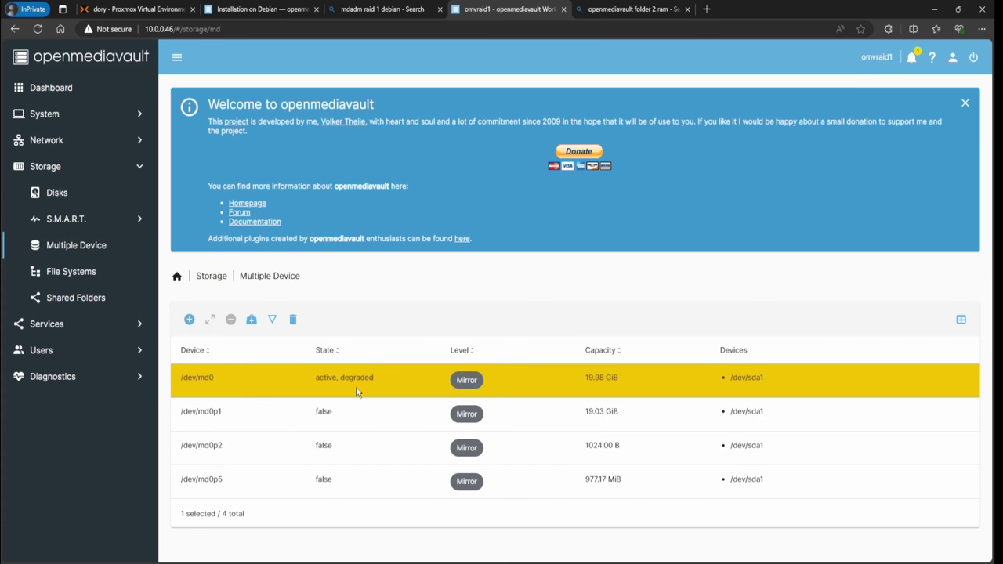
{"action": "mouse_move", "coordinate": [293, 563]}
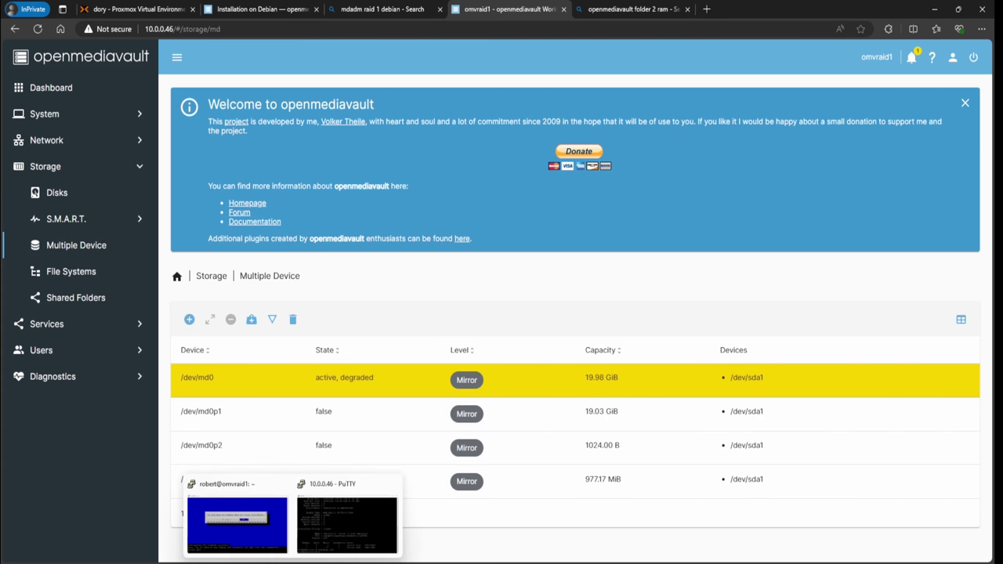
{"action": "left_click", "coordinate": [347, 523]}
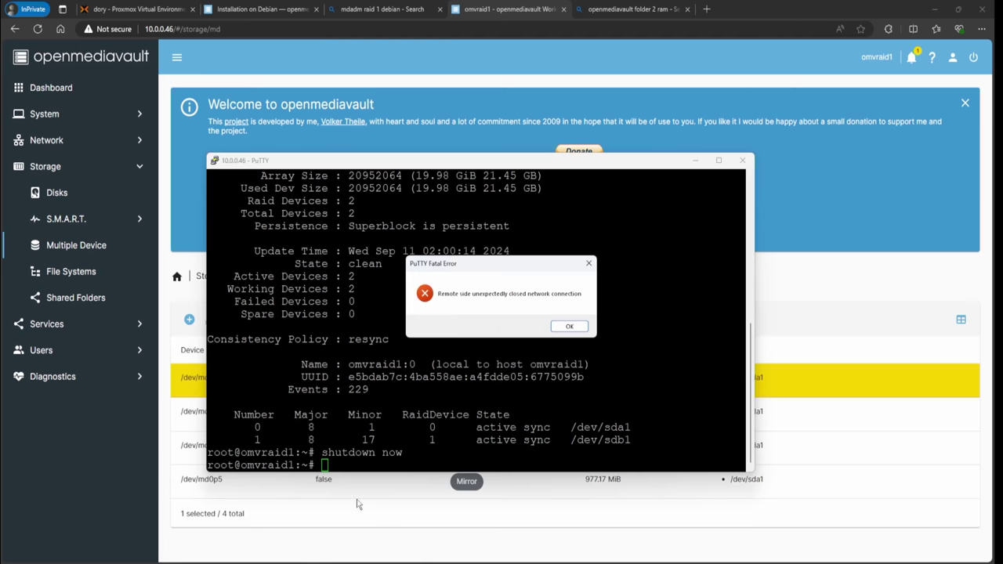
Restart the closed PuTTY session, connect once, and log in as root.
{"action": "left_click", "coordinate": [569, 331]}
{"action": "right_click", "coordinate": [395, 161]}
{"action": "left_click", "coordinate": [462, 295]}
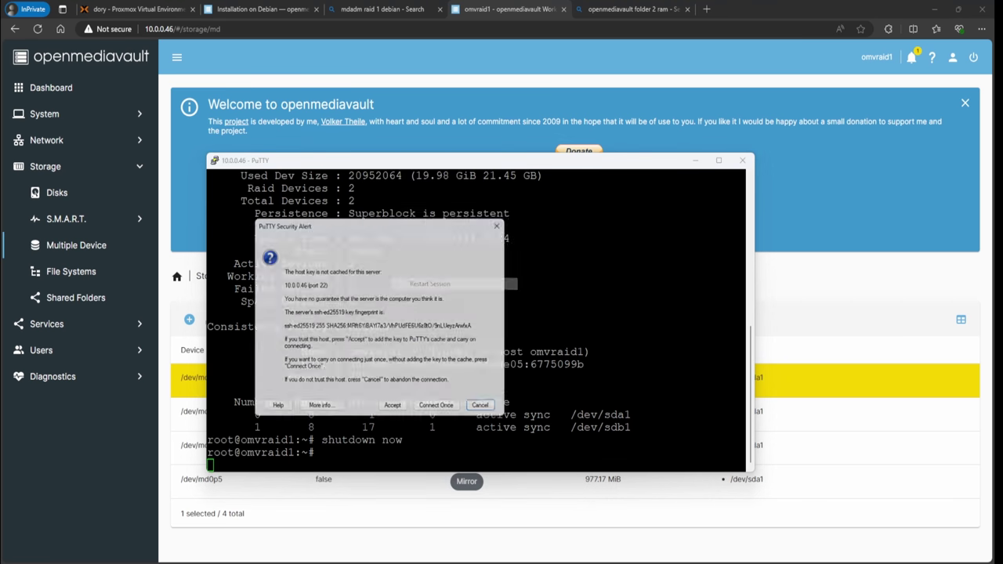
{"action": "left_click", "coordinate": [442, 411]}
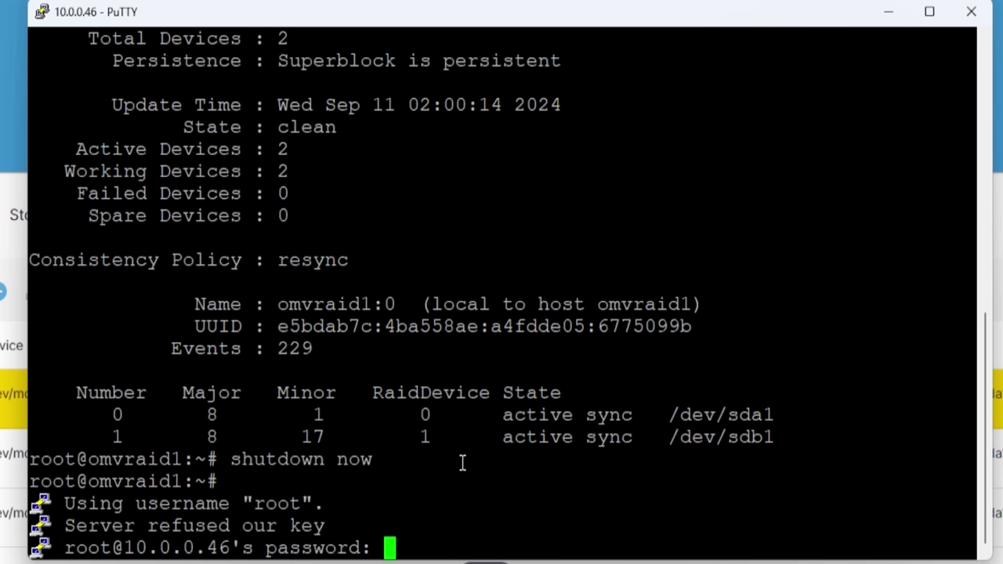
{"action": "key", "text": "Return"}
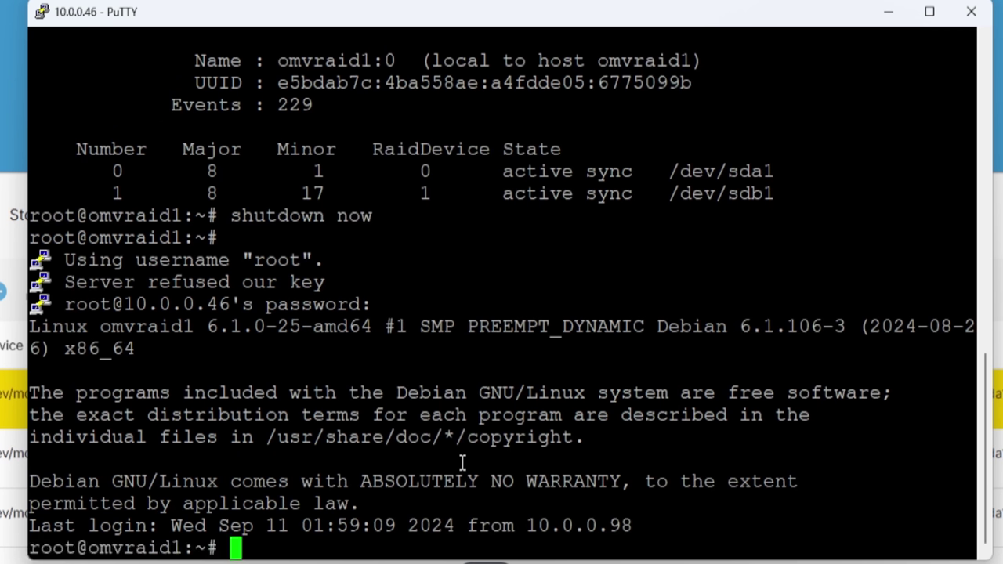
Rerun cat /proc/mdstat and mdadm --detail /dev/md0, confirming only /dev/sda1 is active.
{"action": "key", "text": "Up"}
{"action": "key", "text": "Up"}
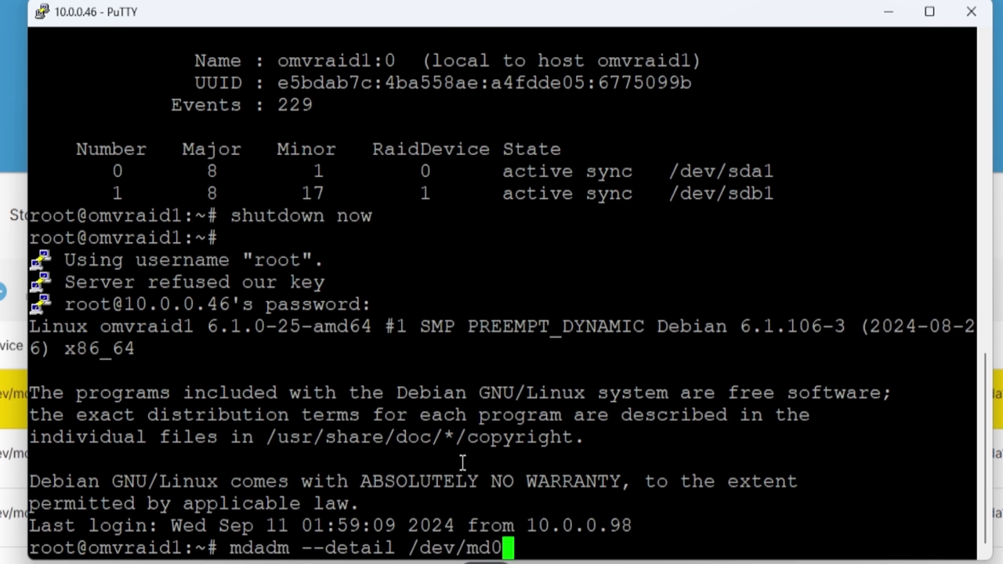
{"action": "key", "text": "Up"}
{"action": "key", "text": "Return"}
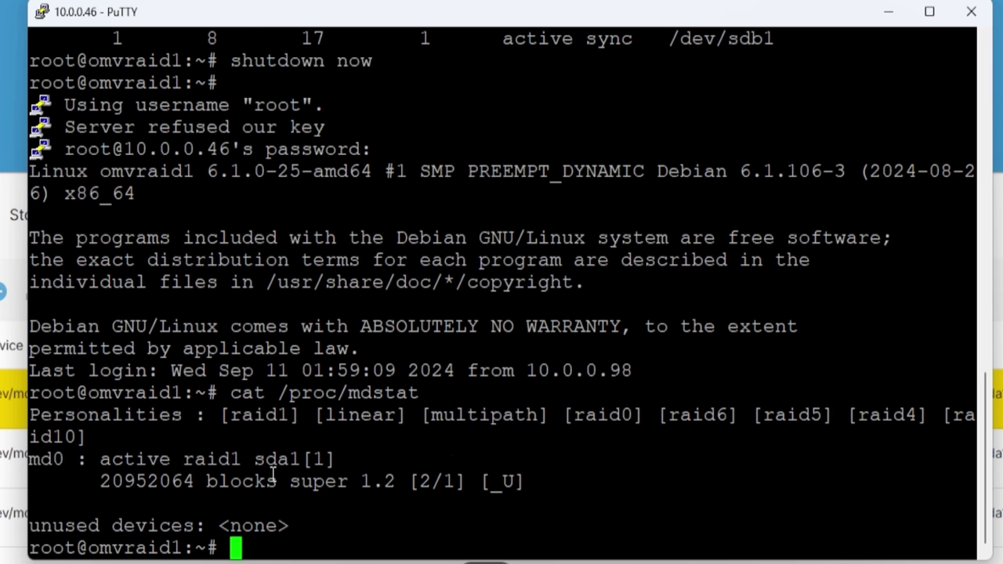
{"action": "left_click_drag", "start_coordinate": [290, 462], "coordinate": [276, 480]}
{"action": "left_click", "coordinate": [233, 480]}
{"action": "key", "text": "Up"}
{"action": "key", "text": "Up"}
{"action": "key", "text": "Up"}
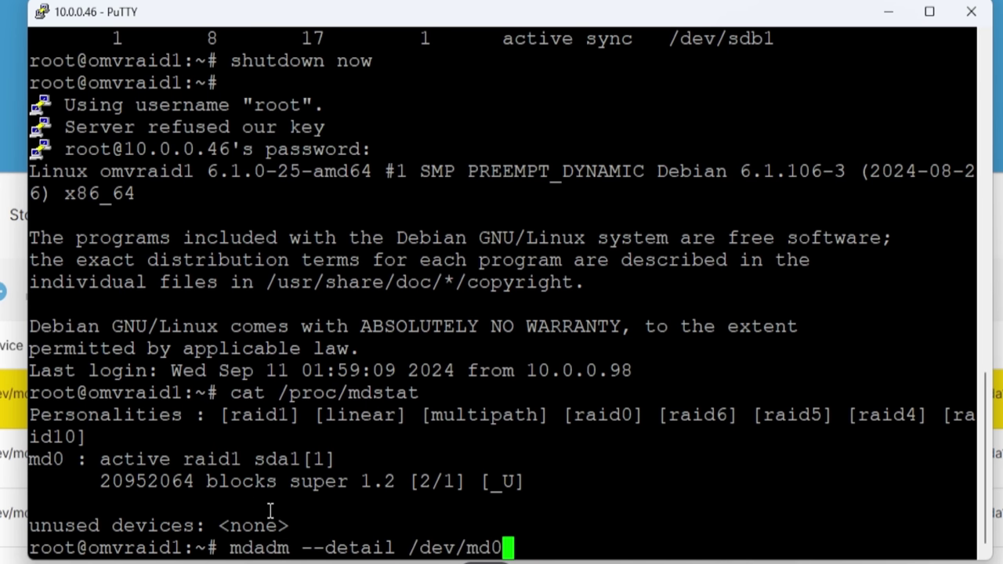
{"action": "key", "text": "Return"}
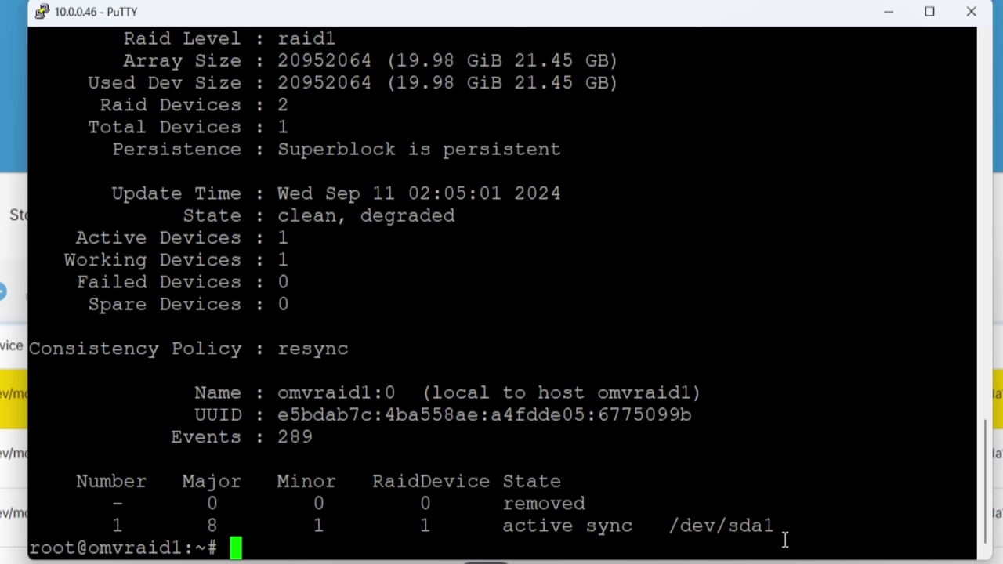
{"action": "left_click_drag", "start_coordinate": [806, 534], "coordinate": [673, 528]}
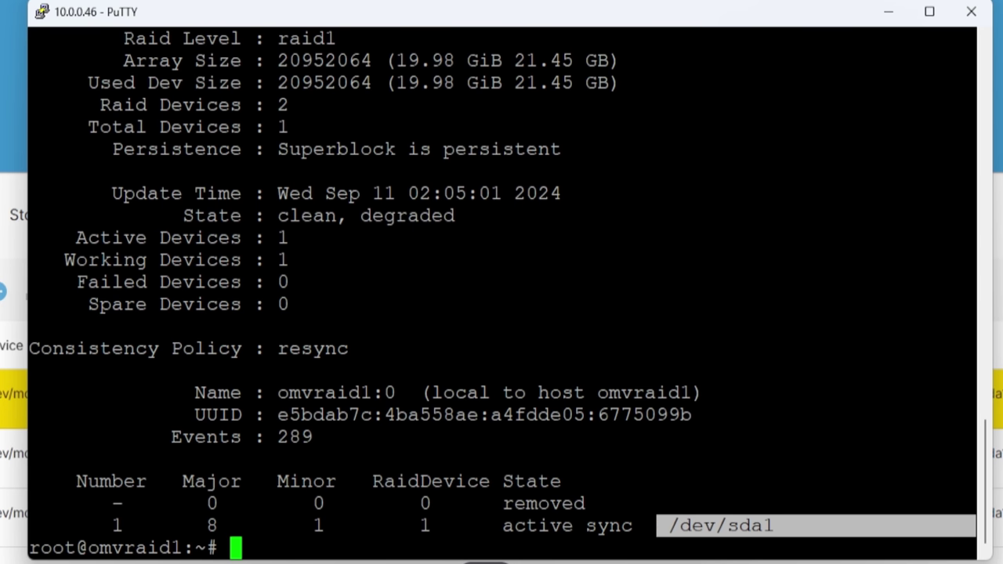
{"action": "left_click", "coordinate": [335, 542]}
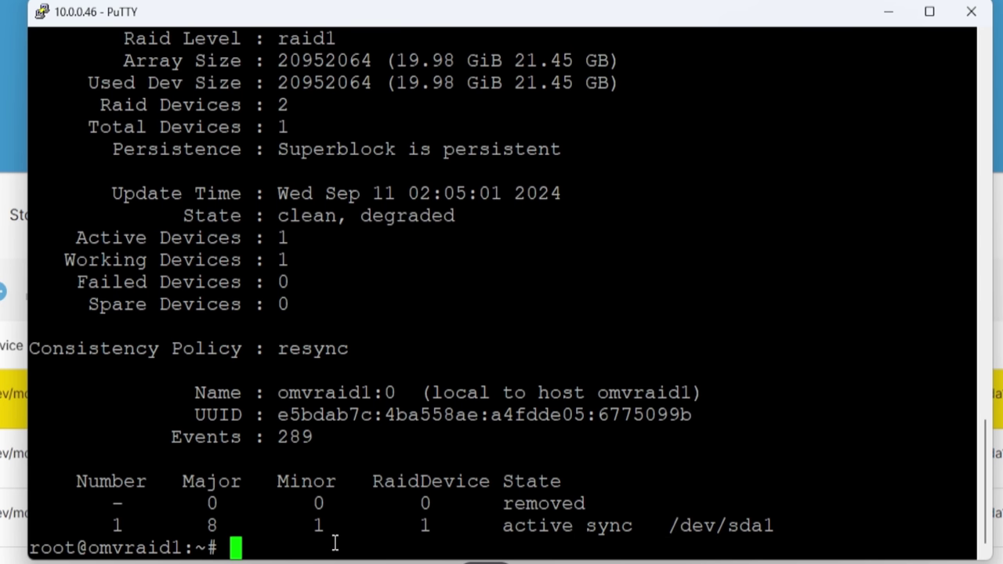
Run lsblk to confirm sdb1 sits outside the md0 array while sda1 is in it.
{"action": "type", "text": "lsblk"}
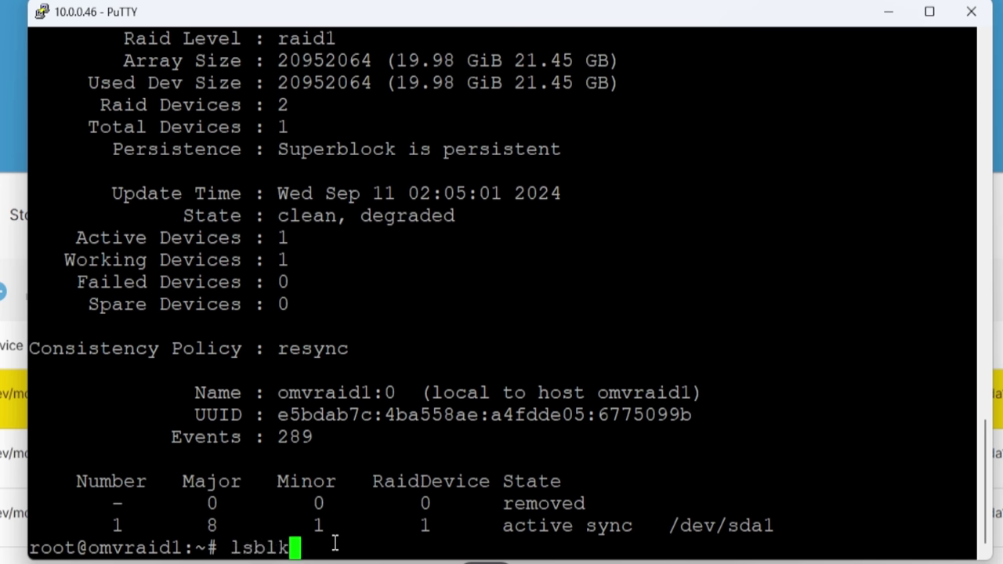
{"action": "key", "text": "Return"}
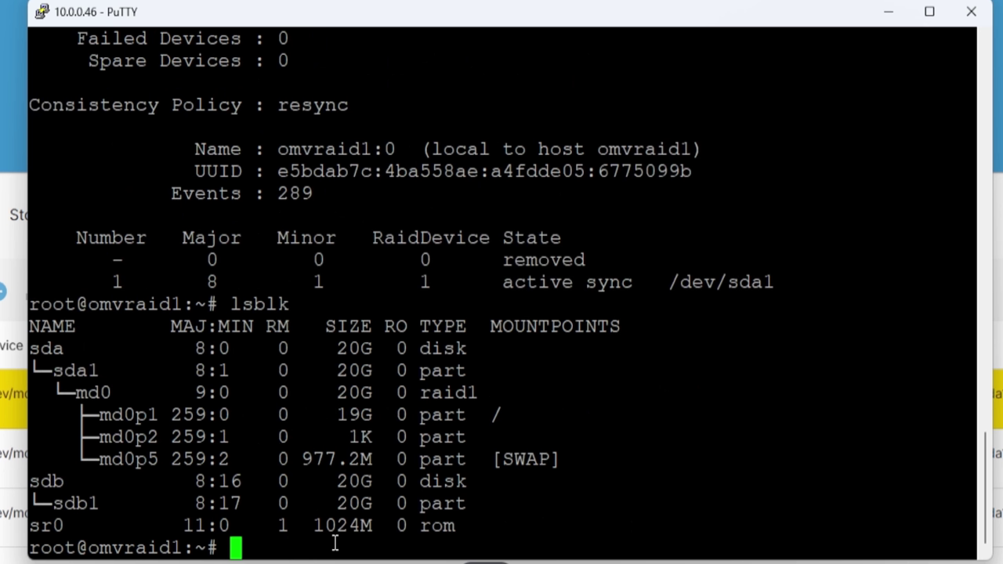
{"action": "left_click_drag", "start_coordinate": [28, 368], "coordinate": [181, 459]}
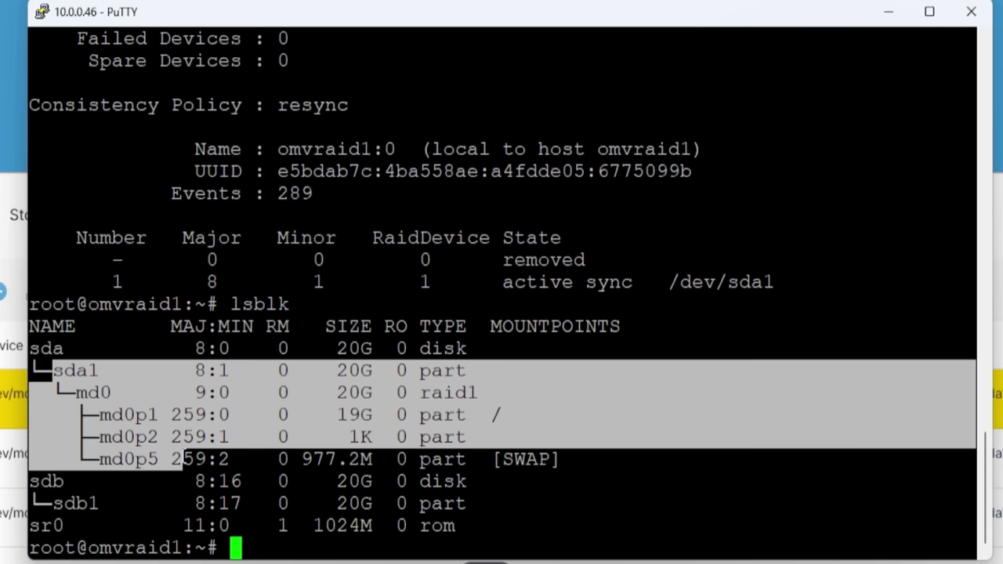
{"action": "left_click", "coordinate": [135, 497]}
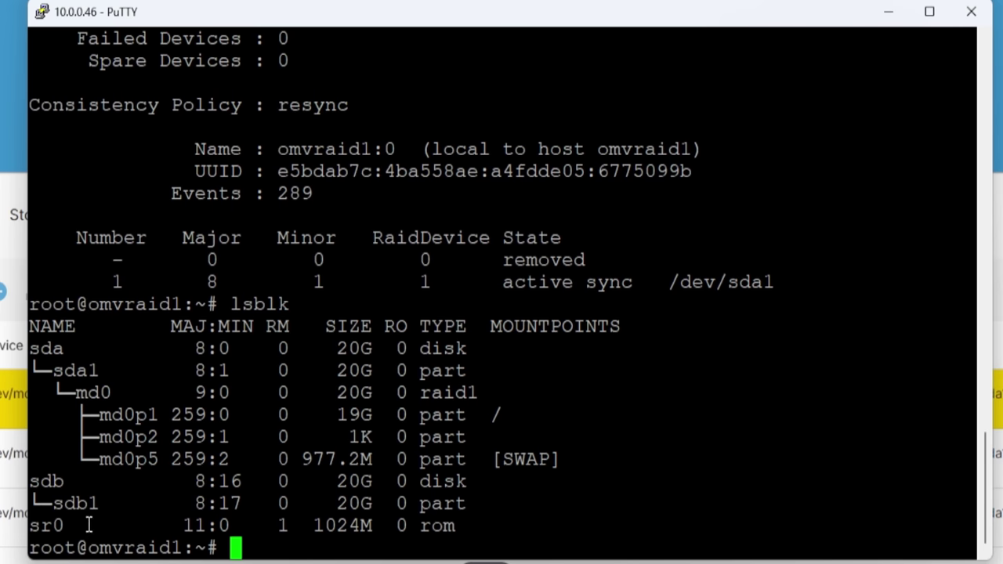
{"action": "left_click_drag", "start_coordinate": [110, 503], "coordinate": [35, 503]}
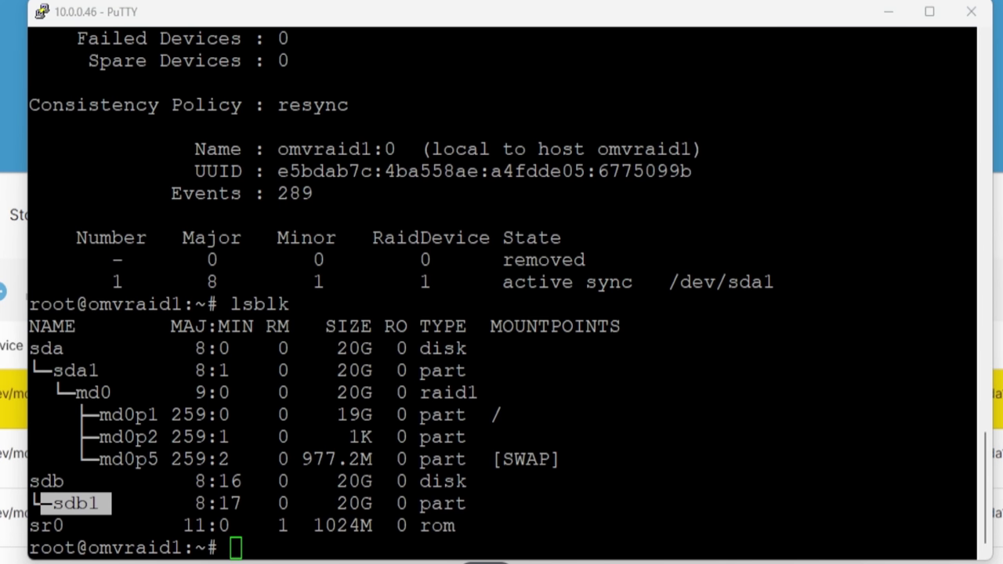
{"action": "left_click", "coordinate": [395, 533]}
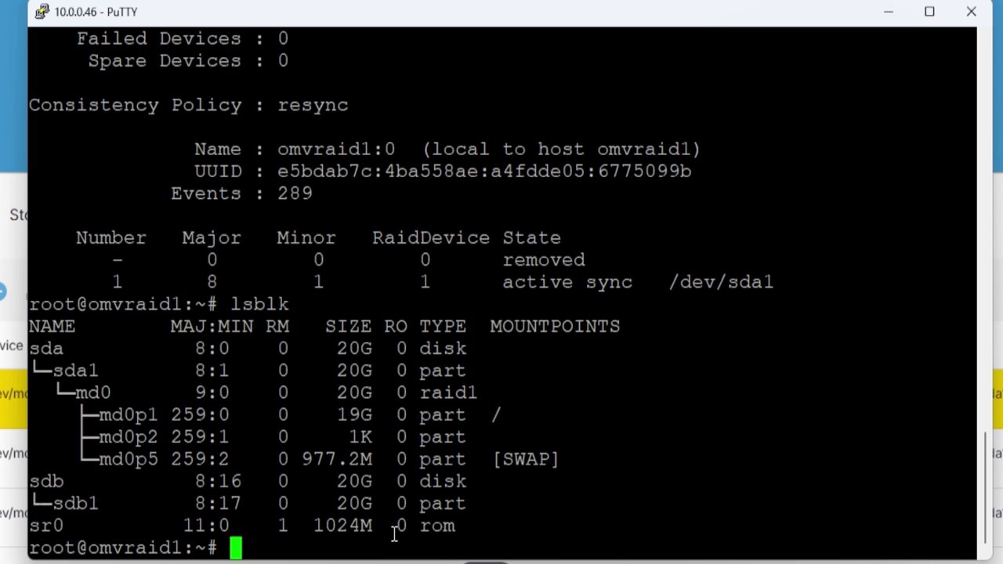
Add /dev/sdb1 back to md0 with mdadm --manage /dev/md0 --add /dev/sdb1.
{"action": "type", "text": "mdadm "}
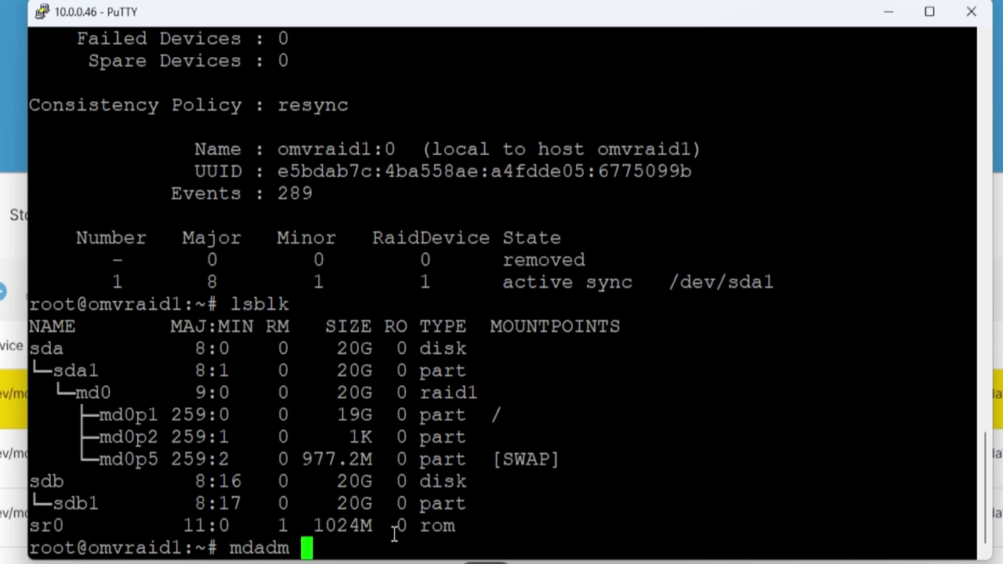
{"action": "type", "text": "--"}
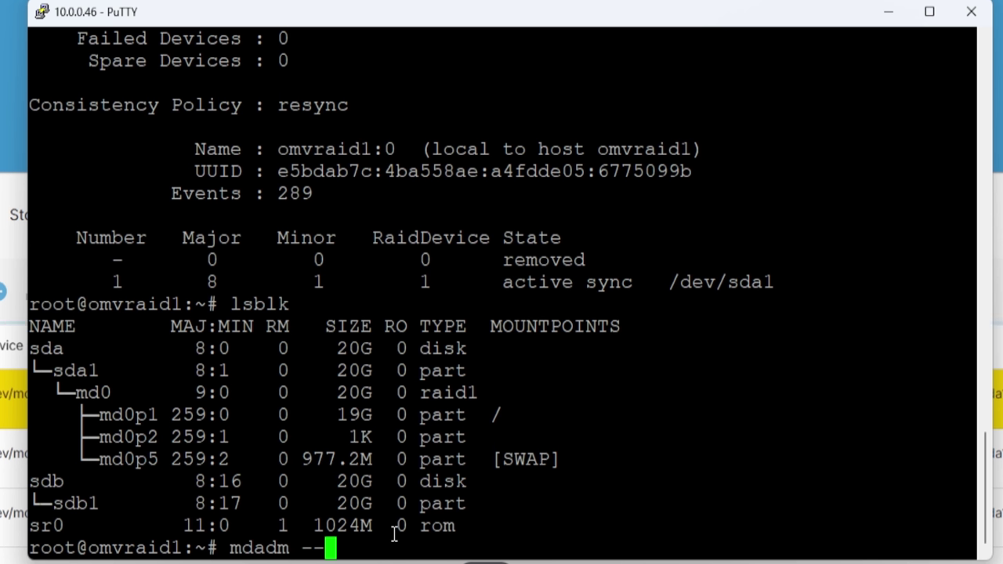
{"action": "type", "text": "manage /dev/"}
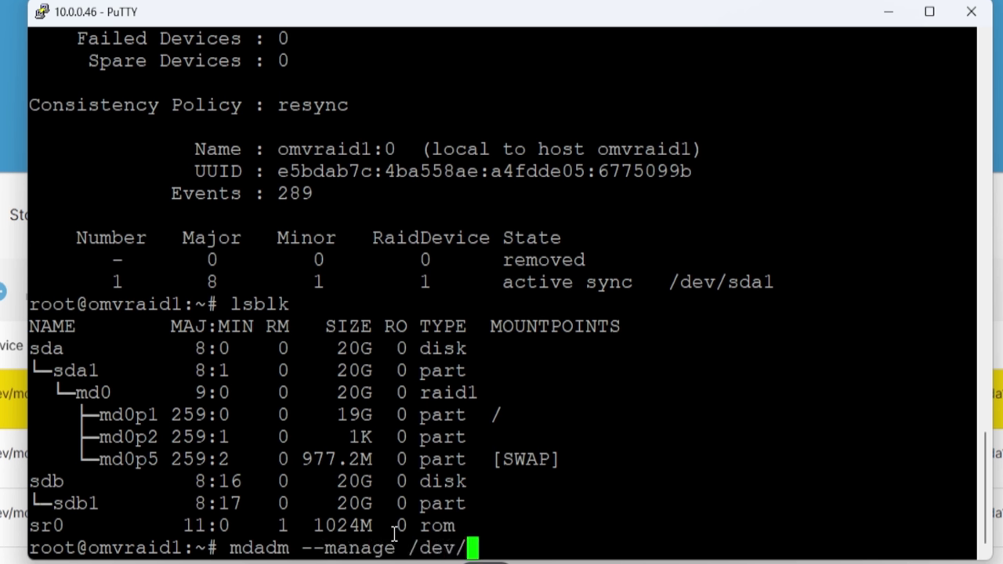
{"action": "type", "text": "md0 "}
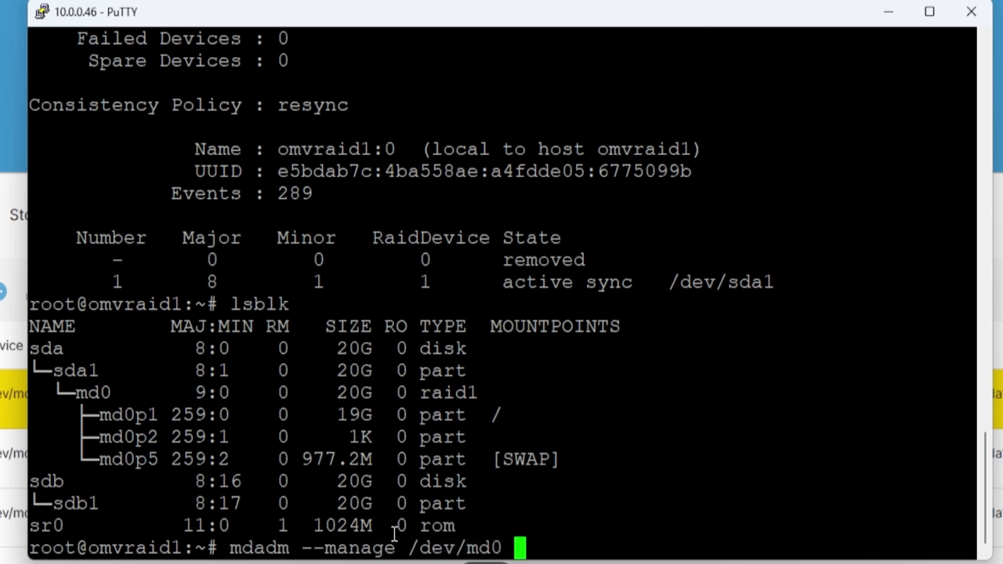
{"action": "type", "text": "--"}
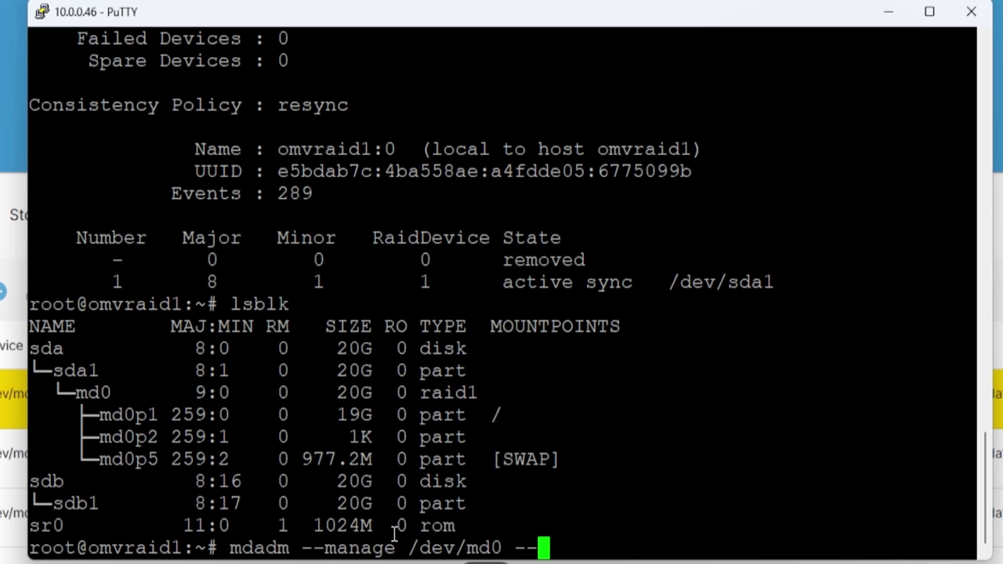
{"action": "type", "text": "add "}
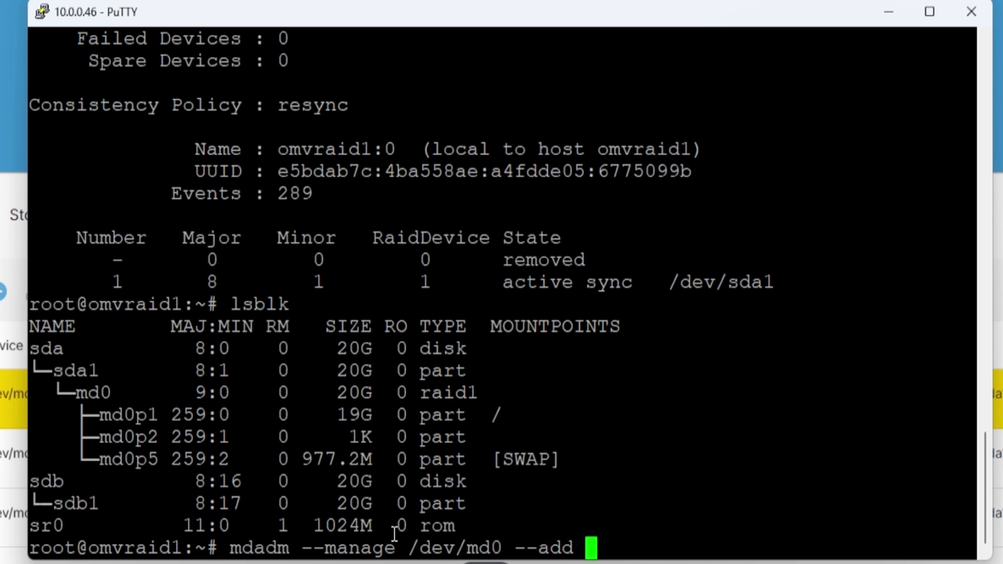
{"action": "type", "text": "/dev/"}
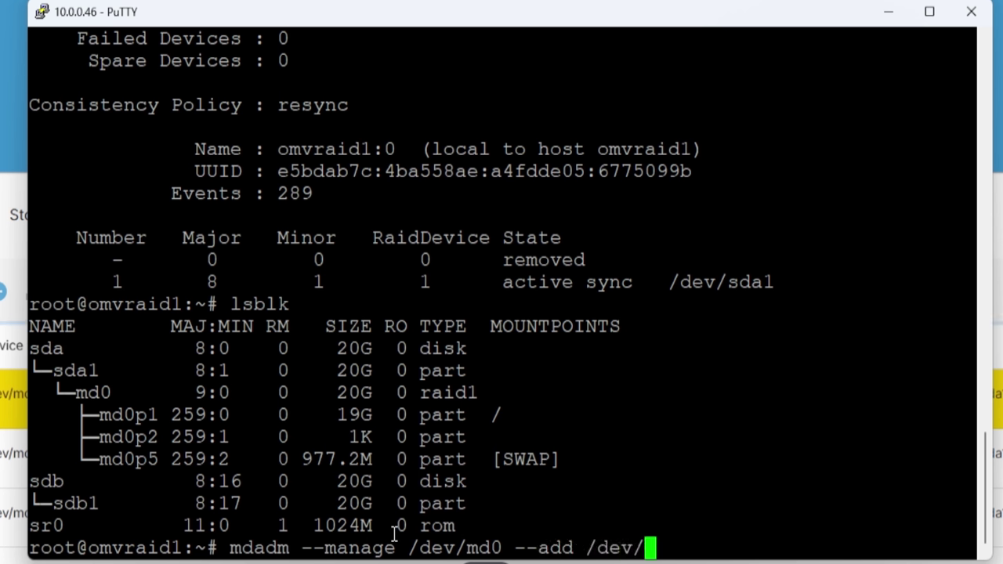
{"action": "type", "text": "sdb1"}
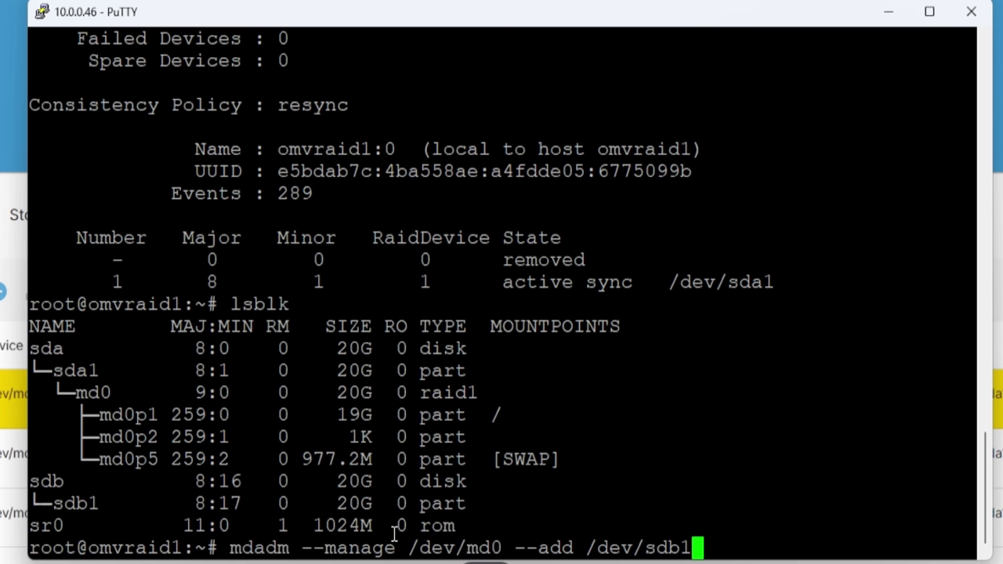
{"action": "key", "text": "Return"}
{"action": "key", "text": "Up"}
{"action": "key", "text": "Up"}
{"action": "key", "text": "Up"}
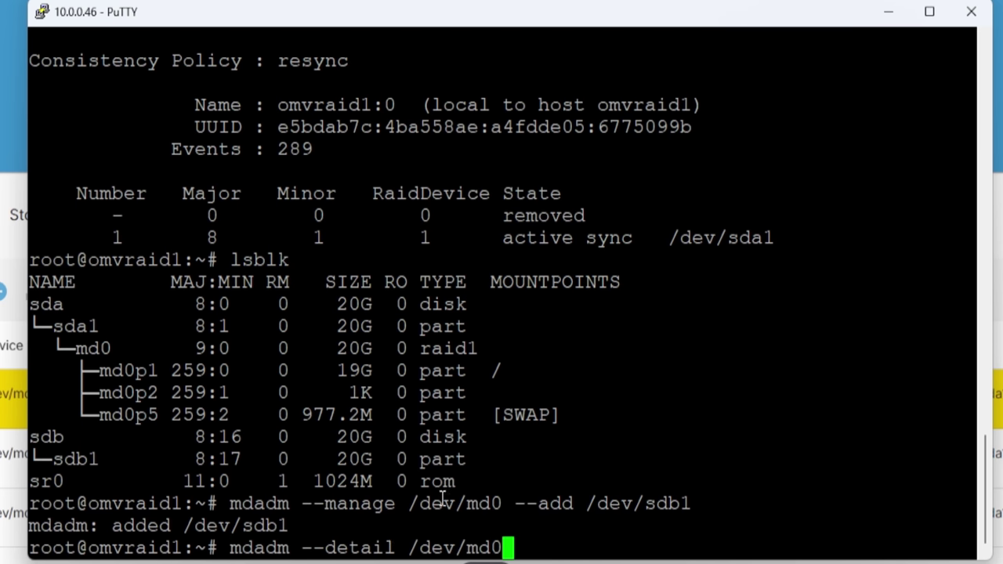
Run mdadm --detail /dev/md0 twice, showing /dev/sdb1 spare rebuilding at 9% complete.
{"action": "key", "text": "Return"}
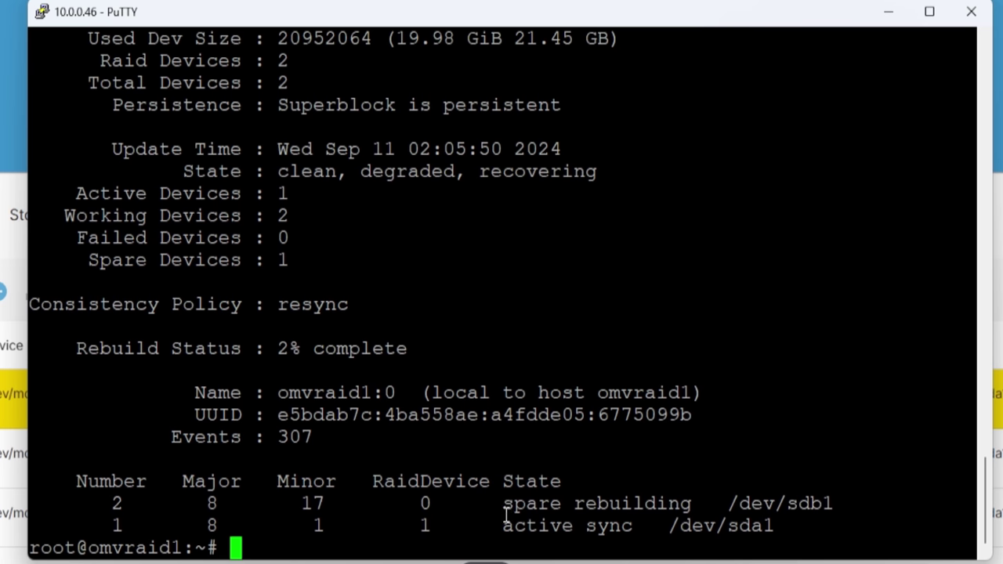
{"action": "left_click_drag", "start_coordinate": [505, 506], "coordinate": [835, 506]}
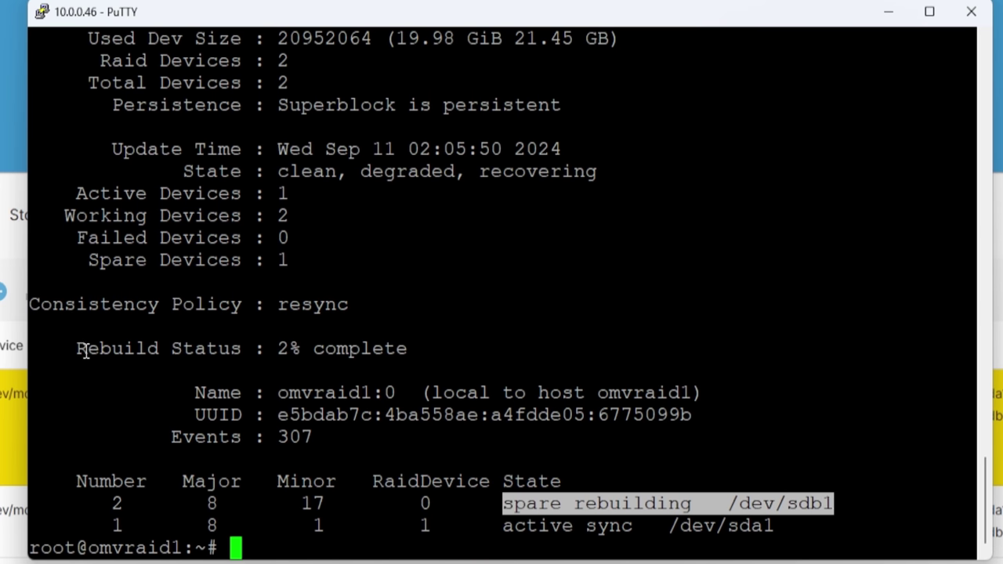
{"action": "left_click_drag", "start_coordinate": [75, 348], "coordinate": [415, 350]}
{"action": "left_click", "coordinate": [272, 548]}
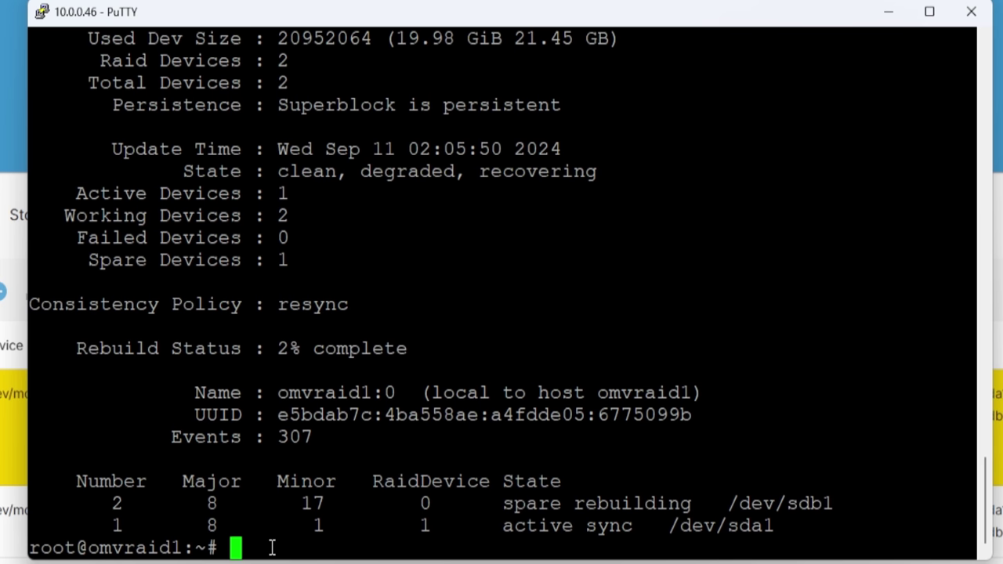
{"action": "key", "text": "Up"}
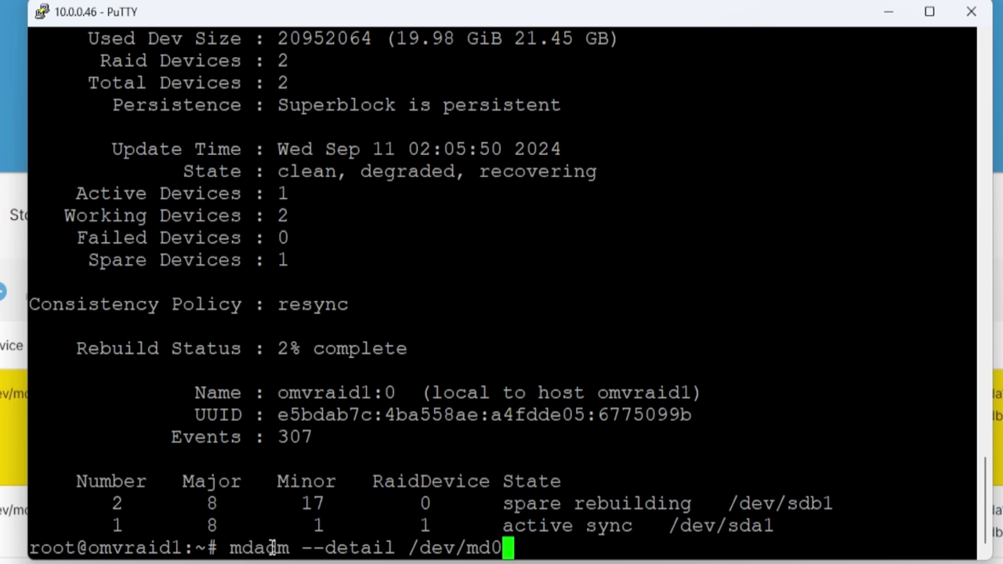
{"action": "key", "text": "Return"}
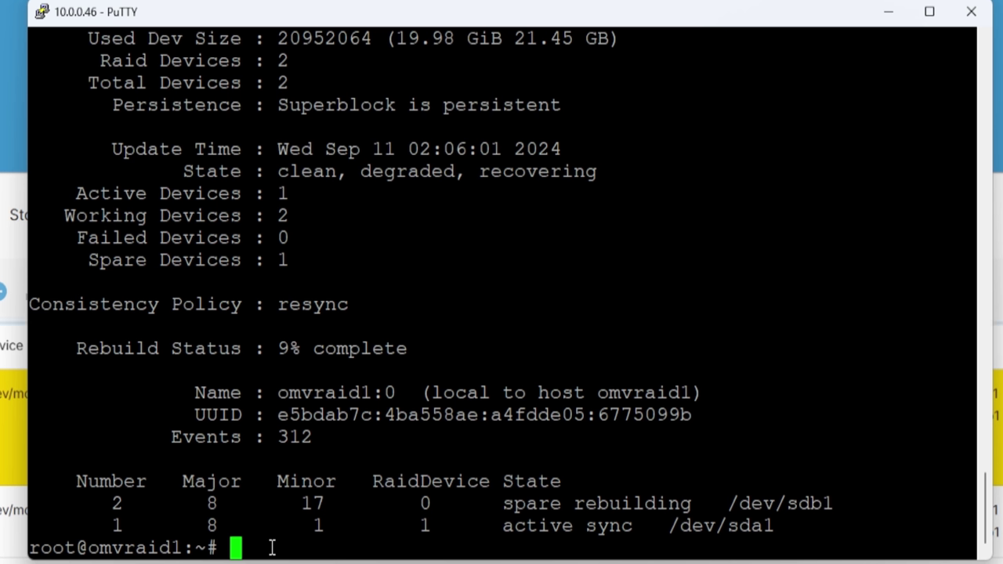
Run dpkg-reconfigure grub-pc to reconfigure the GRUB package.
{"action": "type", "text": "d"}
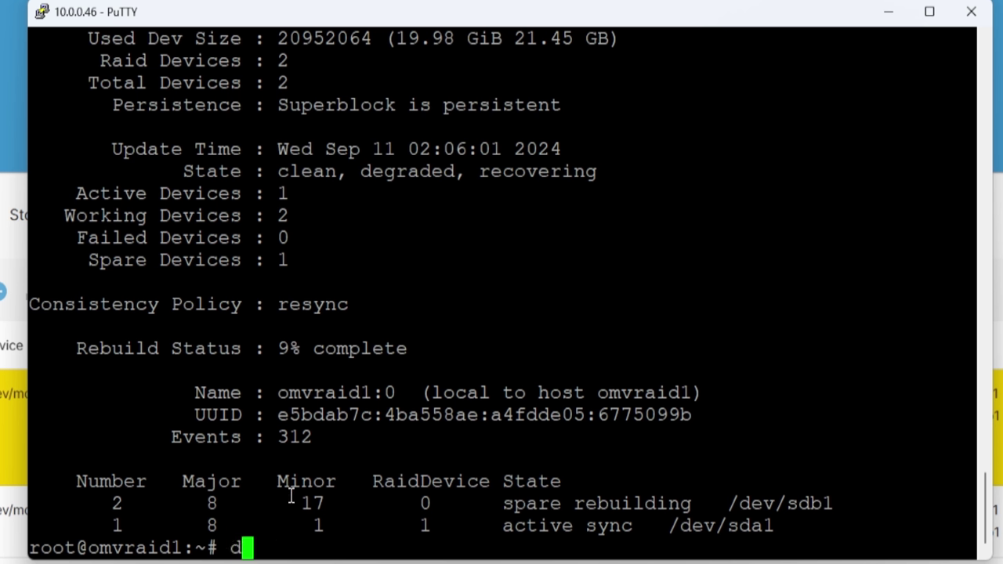
{"action": "type", "text": "pkg"}
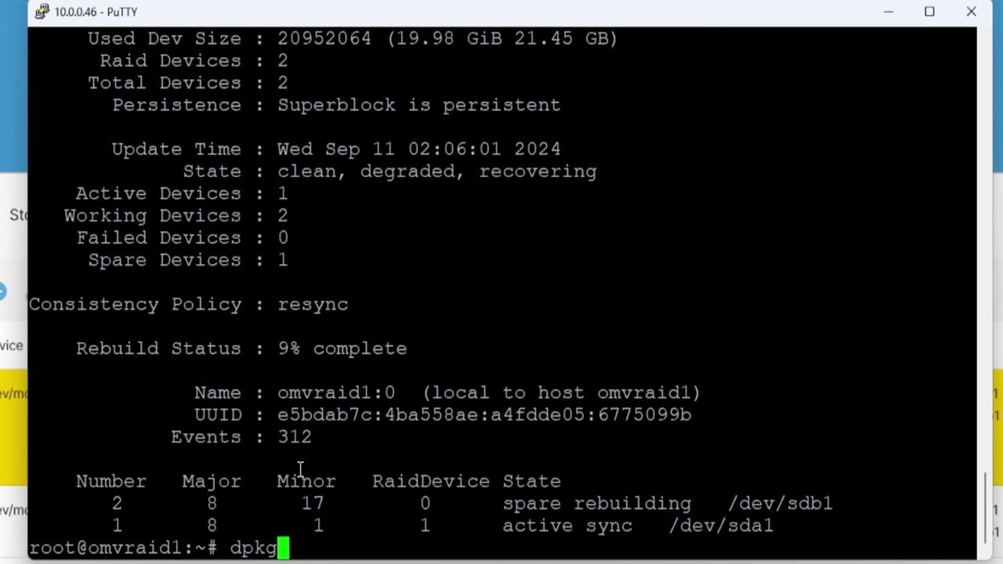
{"action": "type", "text": "-reconfir"}
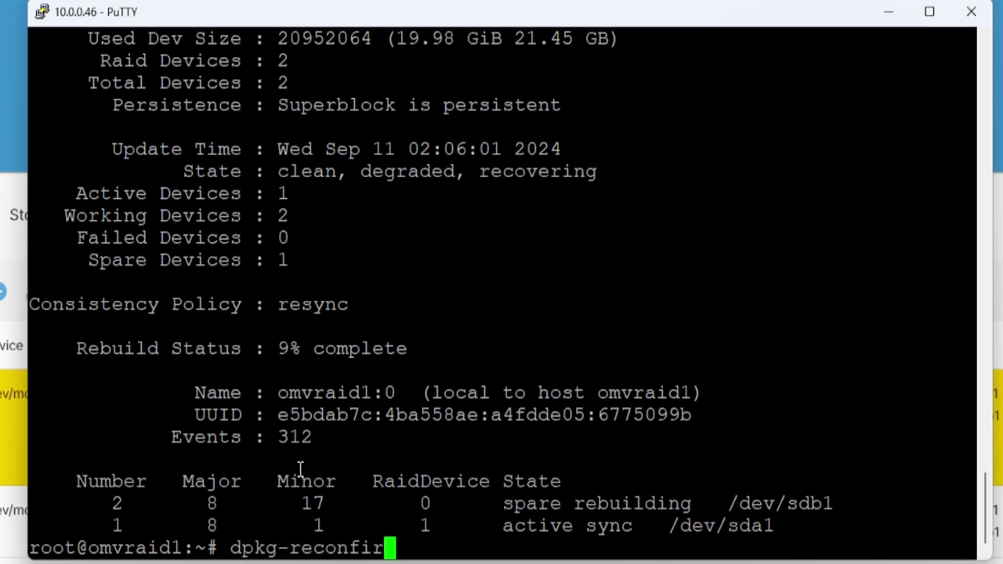
{"action": "key", "text": "BackSpace"}
{"action": "type", "text": "gure"}
{"action": "key", "text": "BackSpace"}
{"action": "key", "text": "BackSpace"}
{"action": "key", "text": "BackSpace"}
{"action": "key", "text": "BackSpace"}
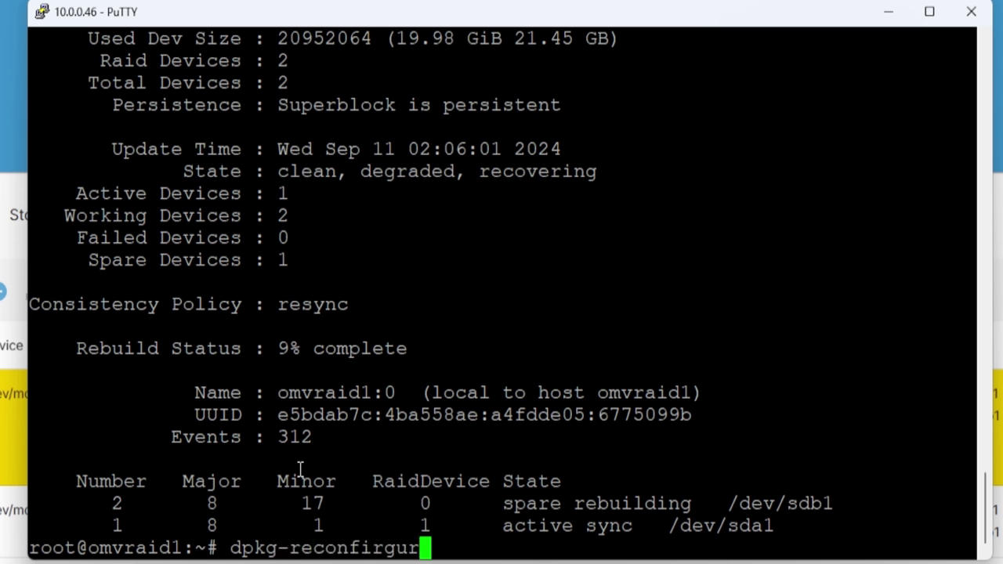
{"action": "key", "text": "Tab"}
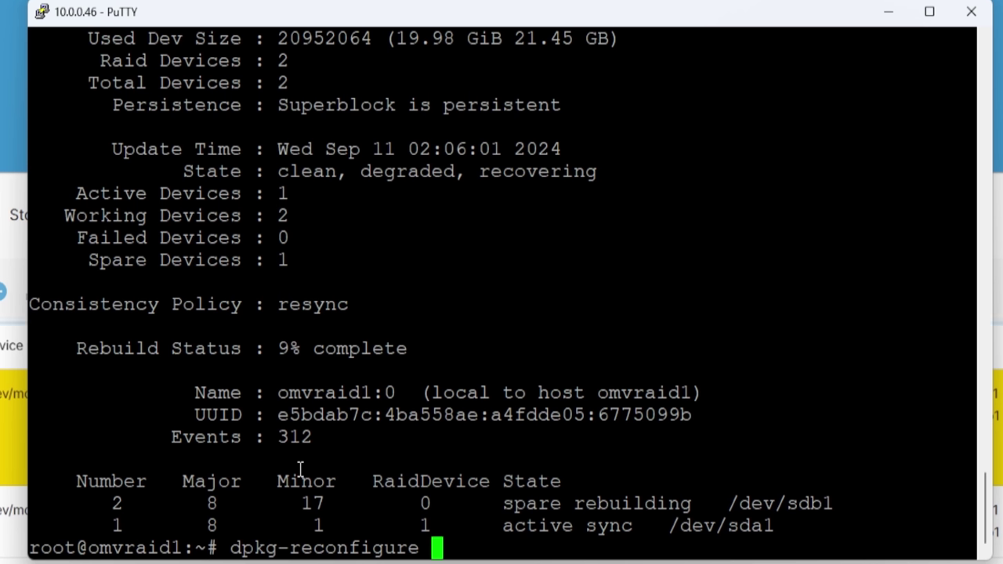
{"action": "type", "text": "grub-pc"}
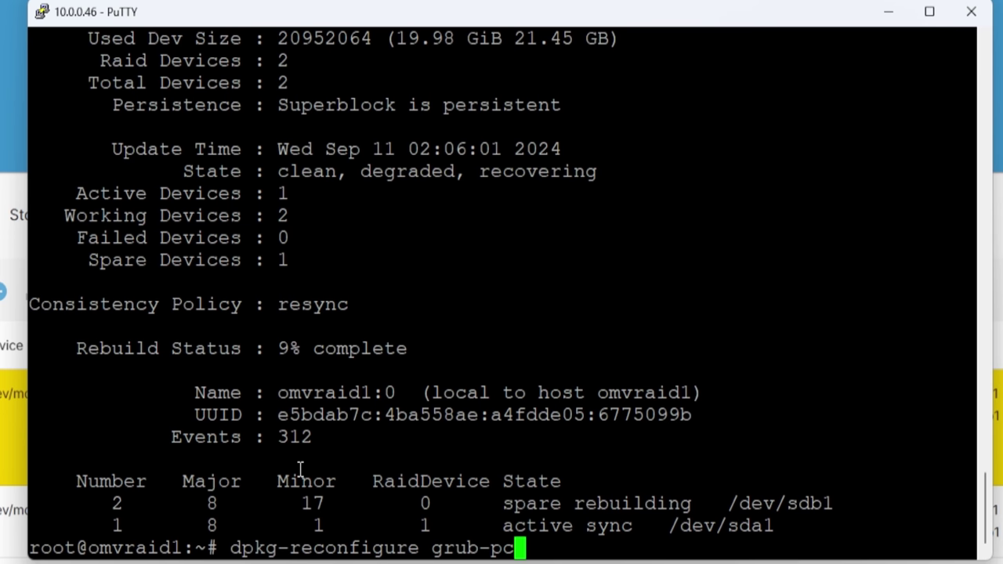
{"action": "key", "text": "Return"}
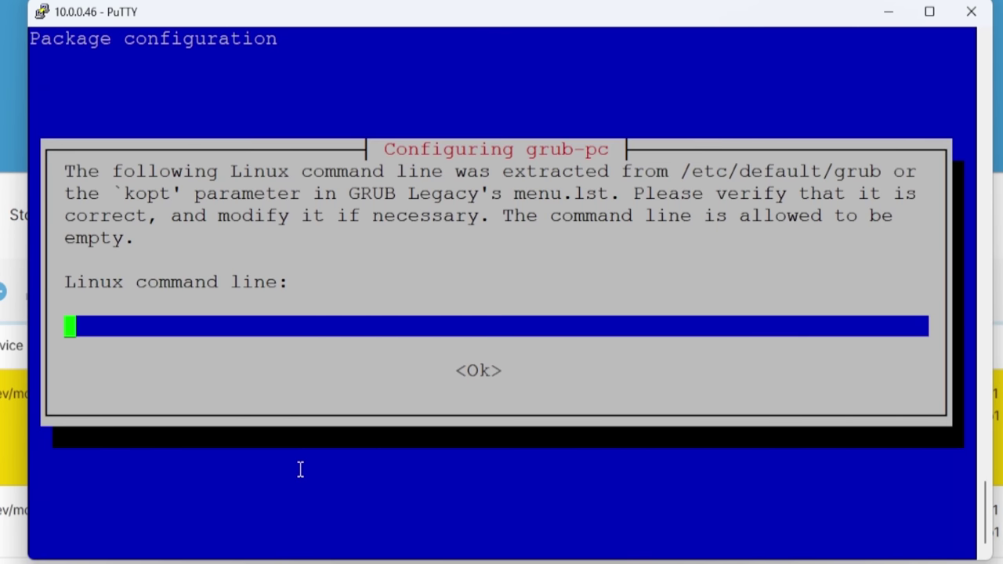
Accept the empty Linux command line and default 'quiet', then dismiss the install devices note.
{"action": "key", "text": "Return"}
{"action": "key", "text": "Return"}
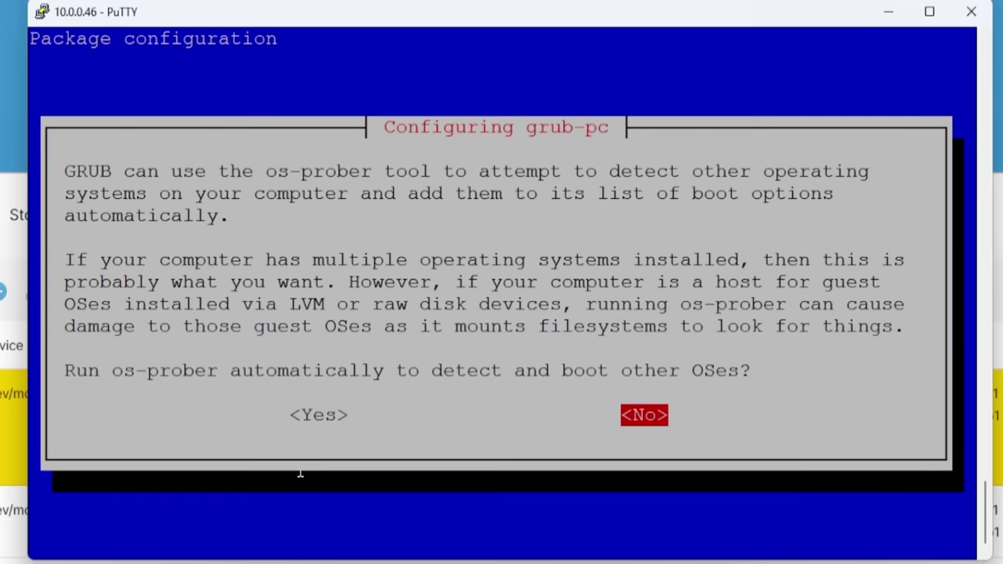
{"action": "key", "text": "Return"}
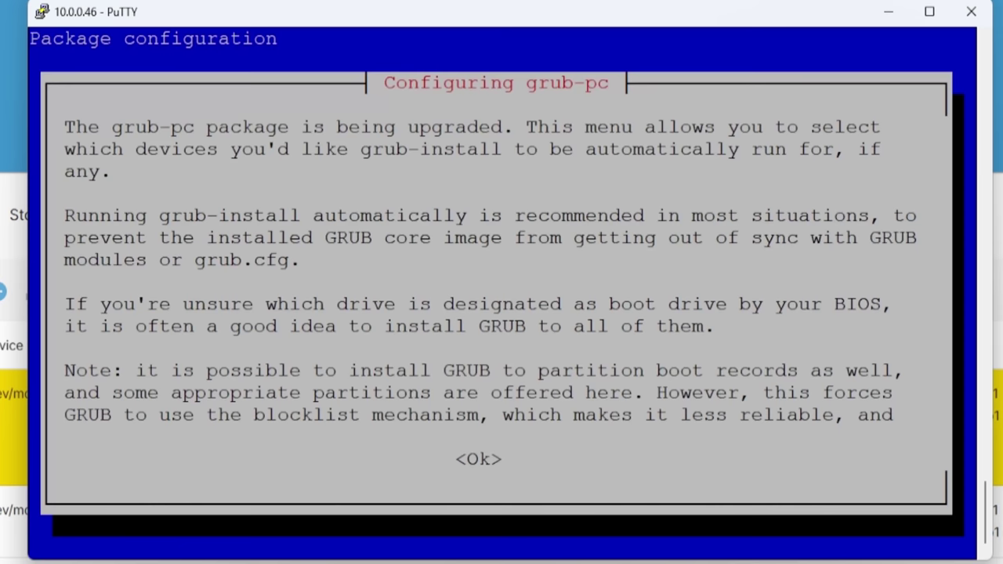
{"action": "key", "text": "Down"}
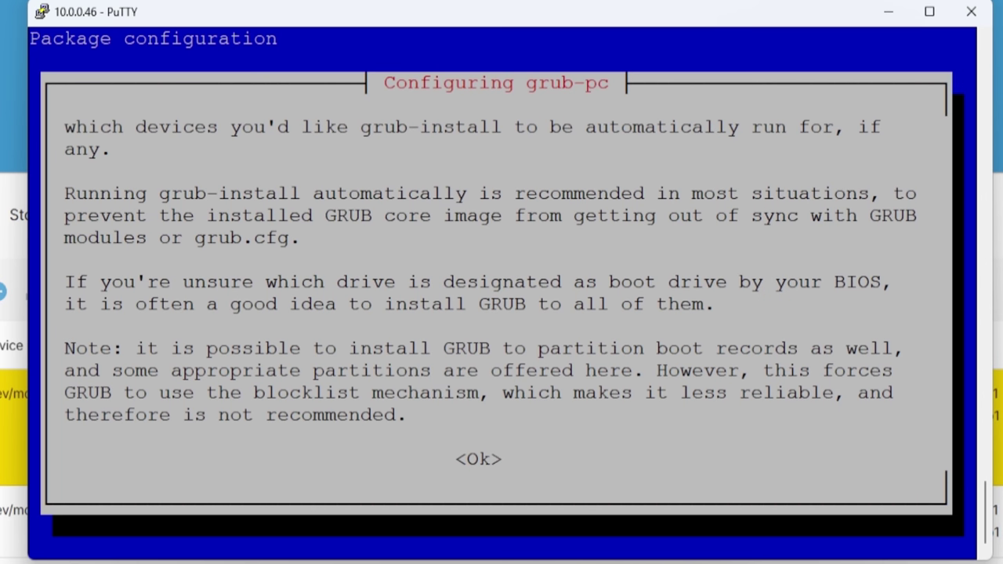
{"action": "key", "text": "Tab"}
{"action": "key", "text": "Return"}
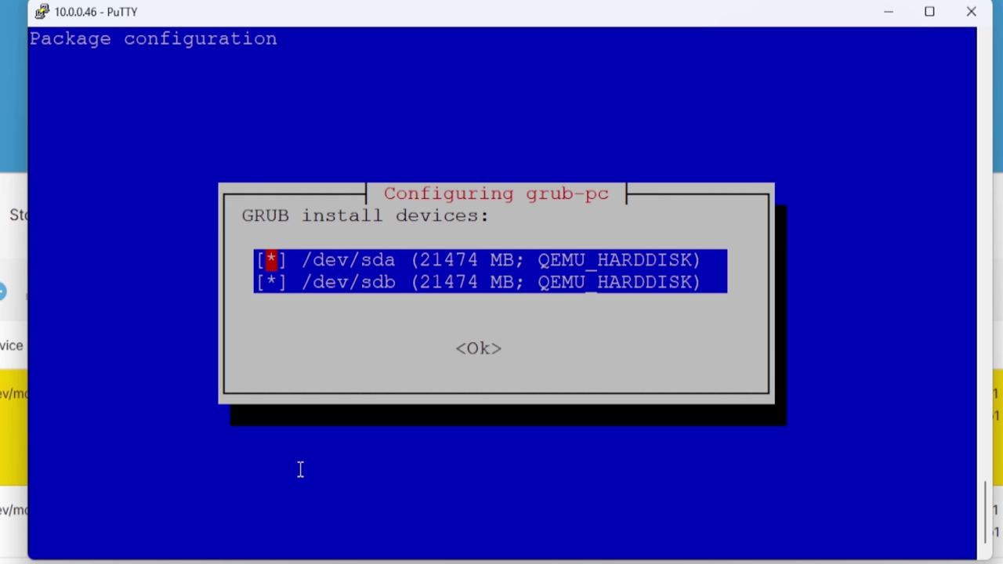
Install GRUB on both /dev/sda and /dev/sdb, then recheck md0 rebuild at 68%.
{"action": "key", "text": "Down"}
{"action": "key", "text": "Tab"}
{"action": "key", "text": "Tab"}
{"action": "key", "text": "Up"}
{"action": "key", "text": "Down"}
{"action": "key", "text": "space"}
{"action": "key", "text": "Up"}
{"action": "key", "text": "Down"}
{"action": "key", "text": "space"}
{"action": "key", "text": "Up"}
{"action": "key", "text": "Down"}
{"action": "key", "text": "Tab"}
{"action": "key", "text": "Return"}
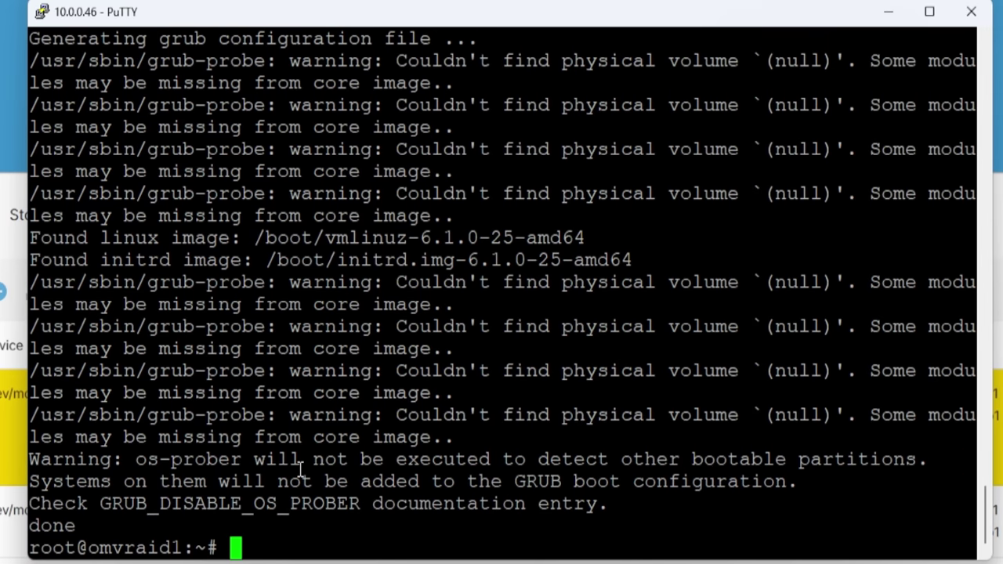
{"action": "right_click", "coordinate": [301, 470]}
{"action": "key", "text": "Return"}
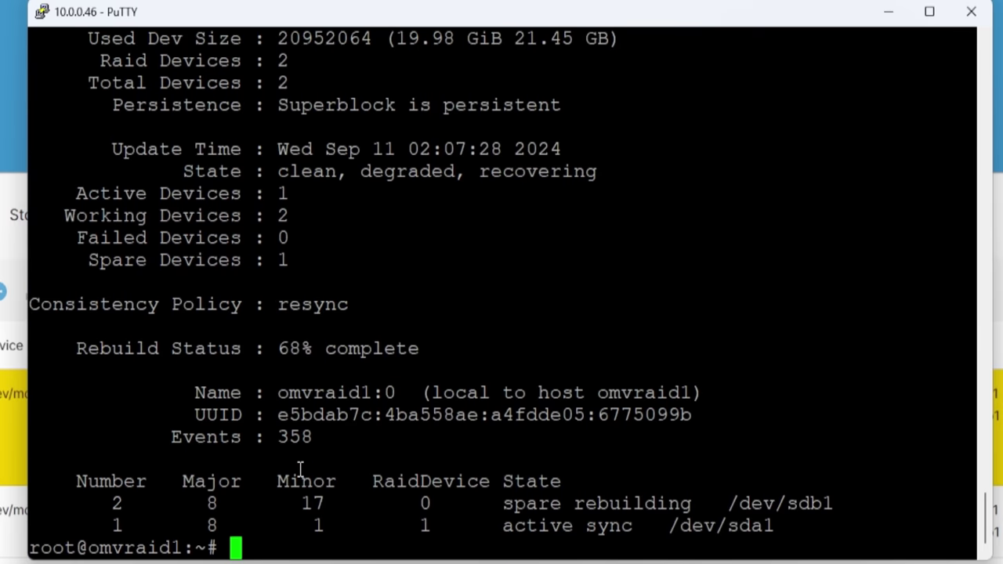